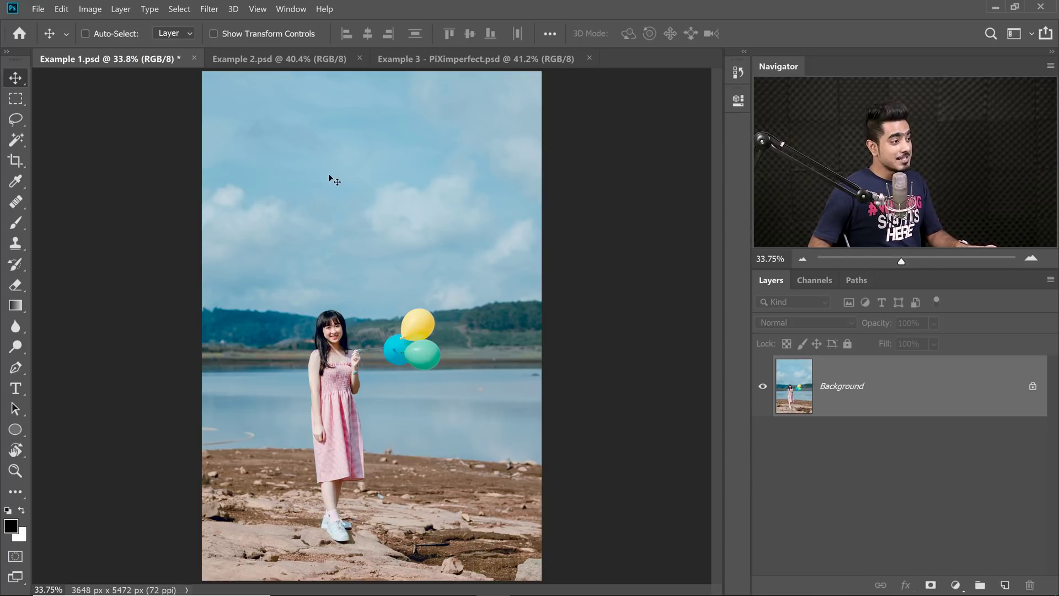
# - Try cropping the photo from the top and right edge with Delete Cropped Pixels enabled, and undo the crop
pyautogui.moveTo(353, 225); pyautogui.dragTo(340, 238)
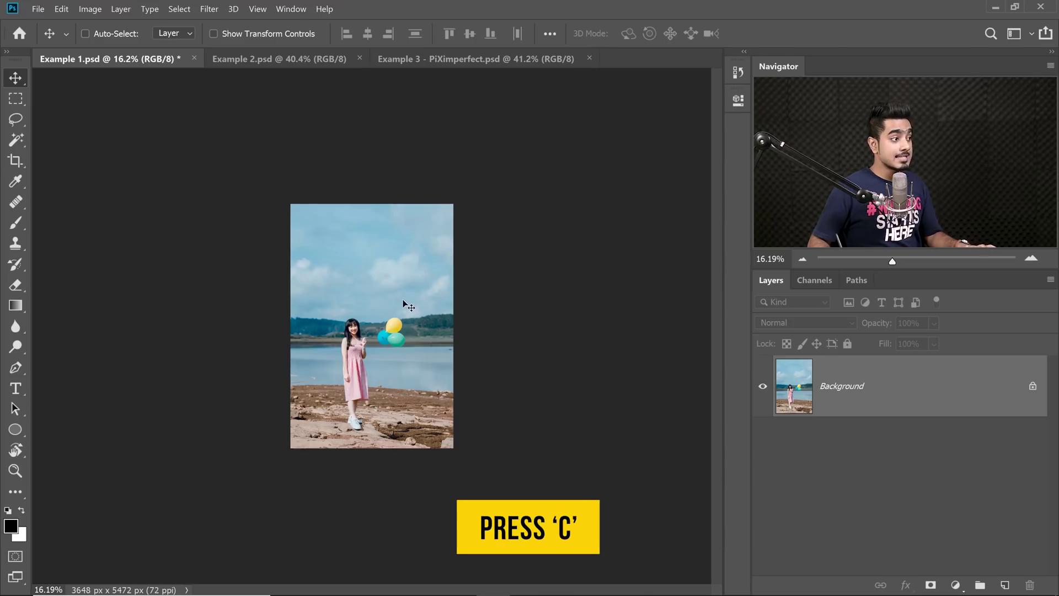
pyautogui.press('c')
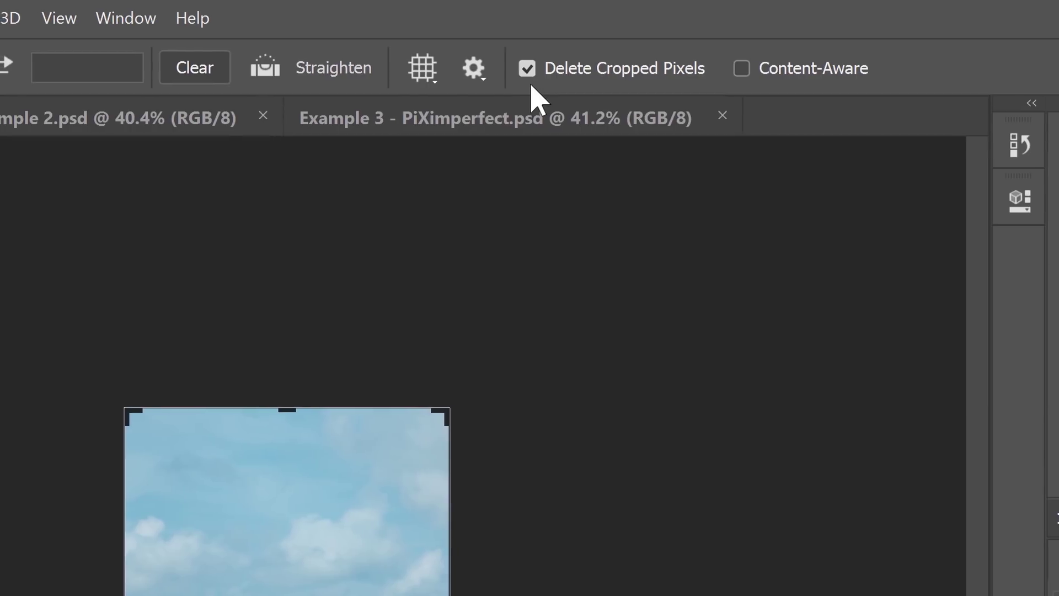
pyautogui.click(528, 69)
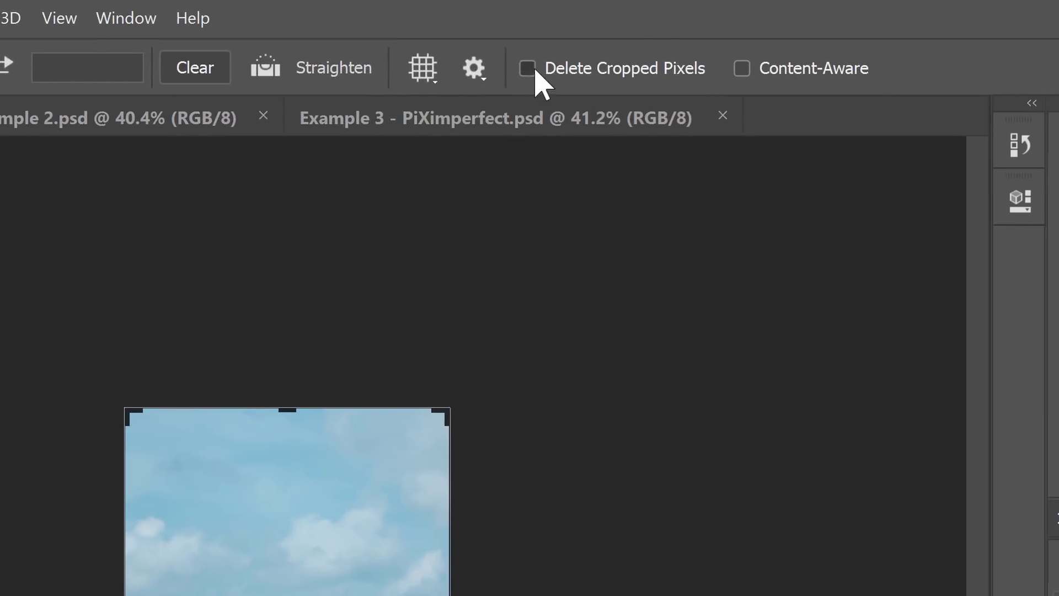
pyautogui.click(491, 34)
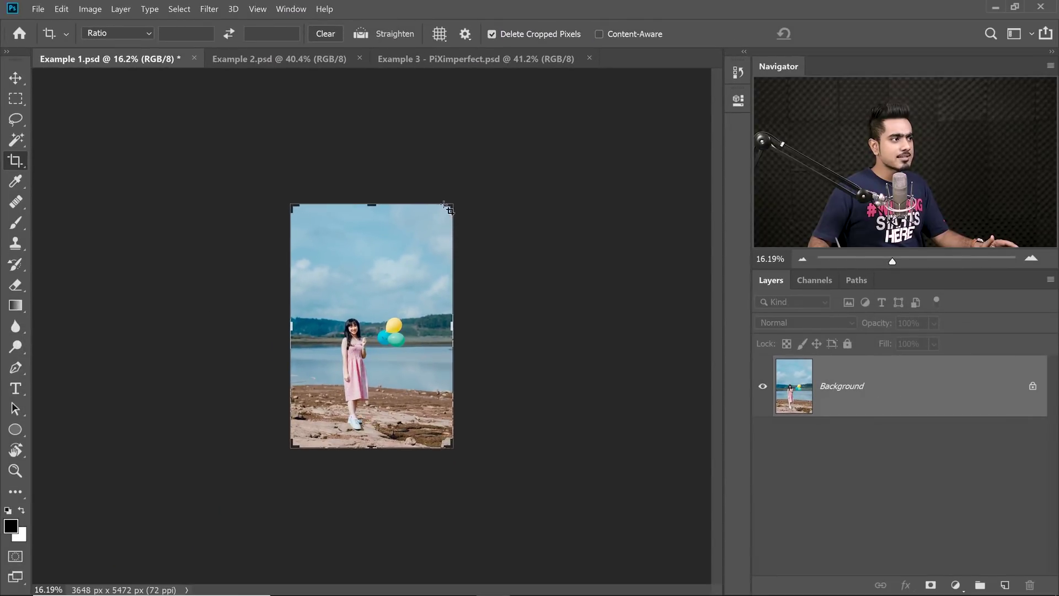
pyautogui.moveTo(448, 209); pyautogui.dragTo(447, 269)
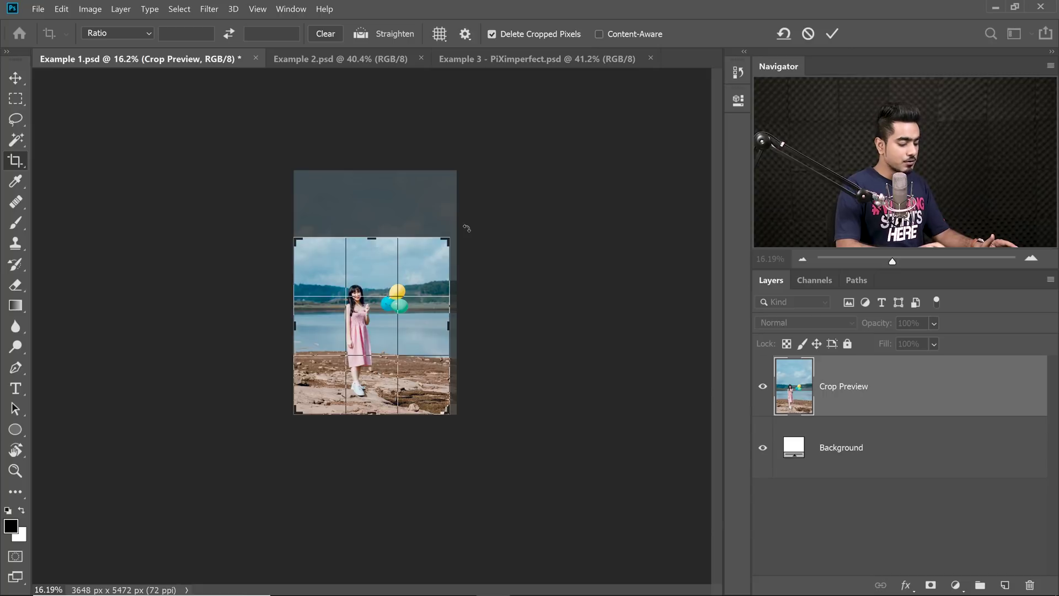
pyautogui.press('Return')
pyautogui.moveTo(368, 208); pyautogui.dragTo(392, 286)
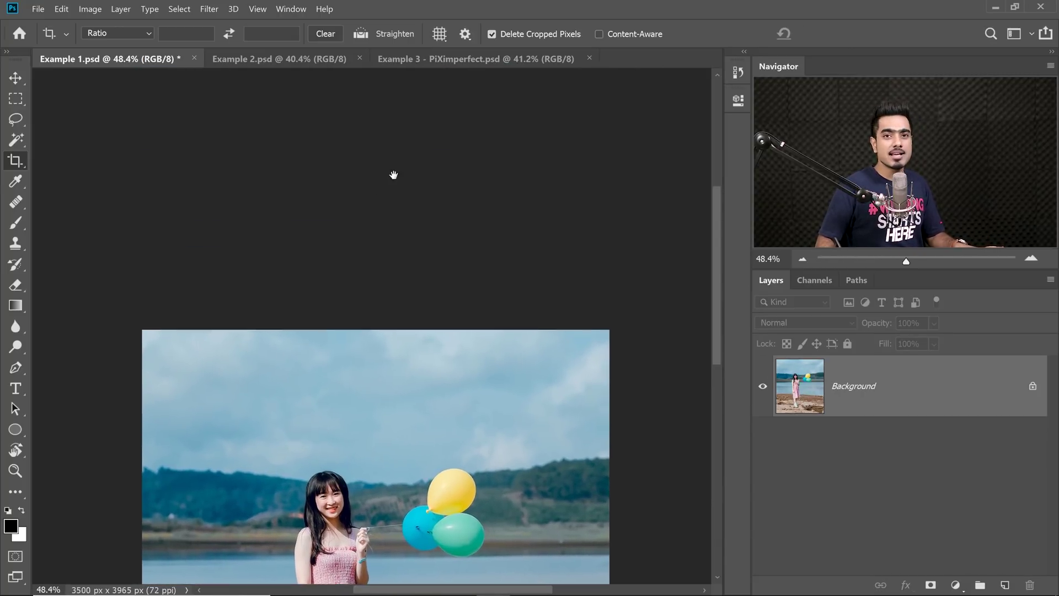
pyautogui.moveTo(394, 175); pyautogui.dragTo(394, 212)
pyautogui.hotkey('ctrl', 'z')
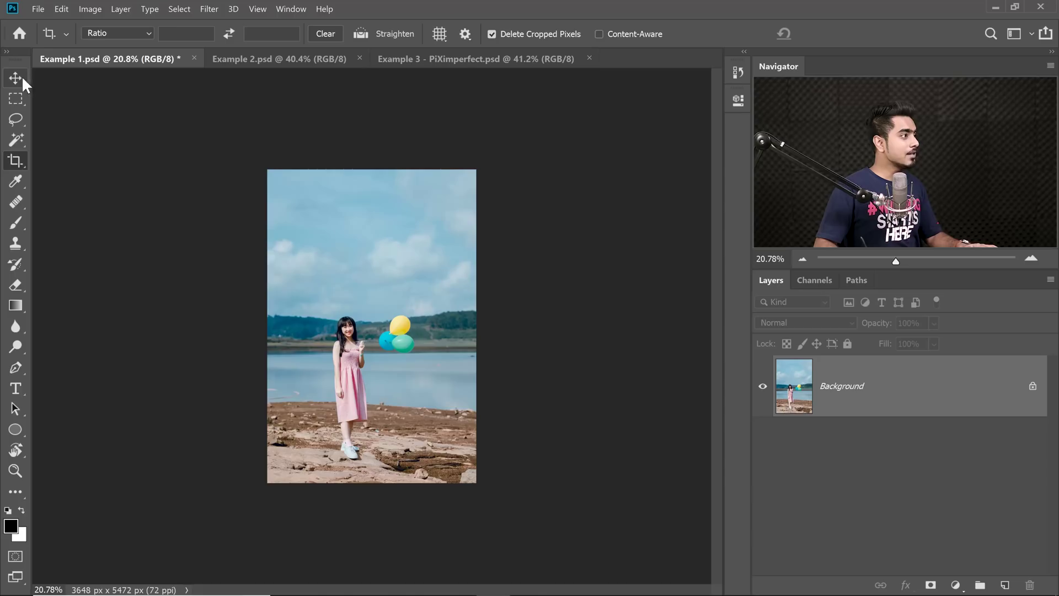
# - Expand the canvas to a 5472 x 5472 px square with the Crop tool, using the 1 : 1 (Square) ratio and Delete Cropped Pixels off
pyautogui.click(16, 78)
pyautogui.click(16, 160)
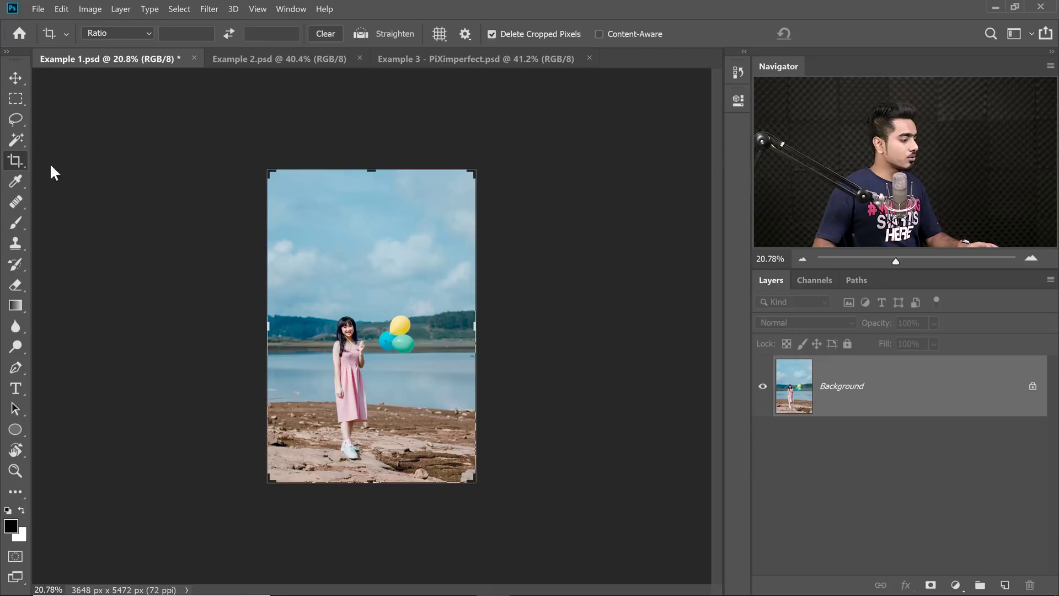
pyautogui.click(491, 34)
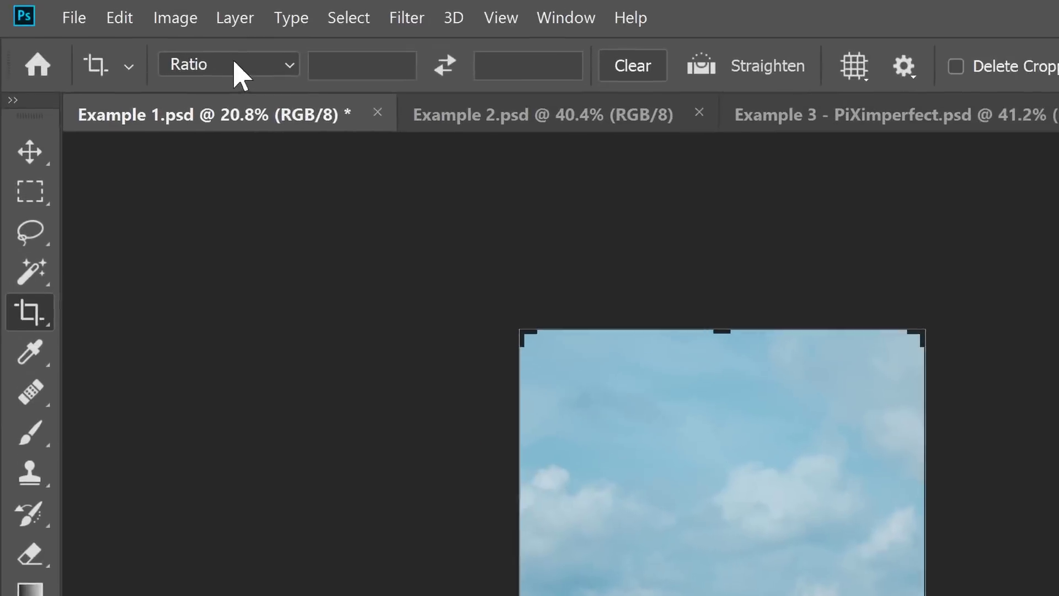
pyautogui.click(118, 33)
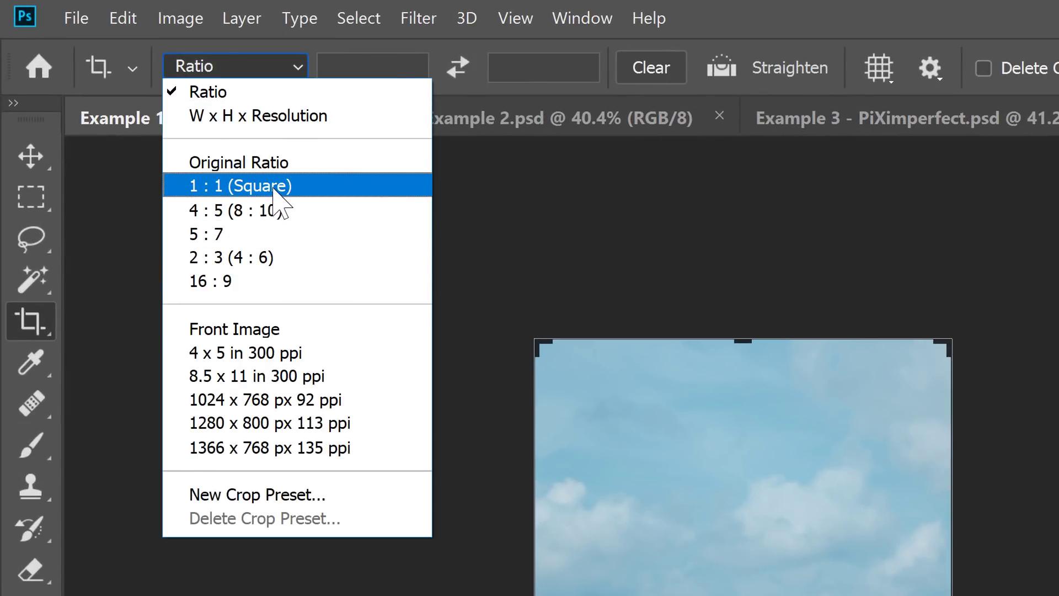
pyautogui.click(267, 186)
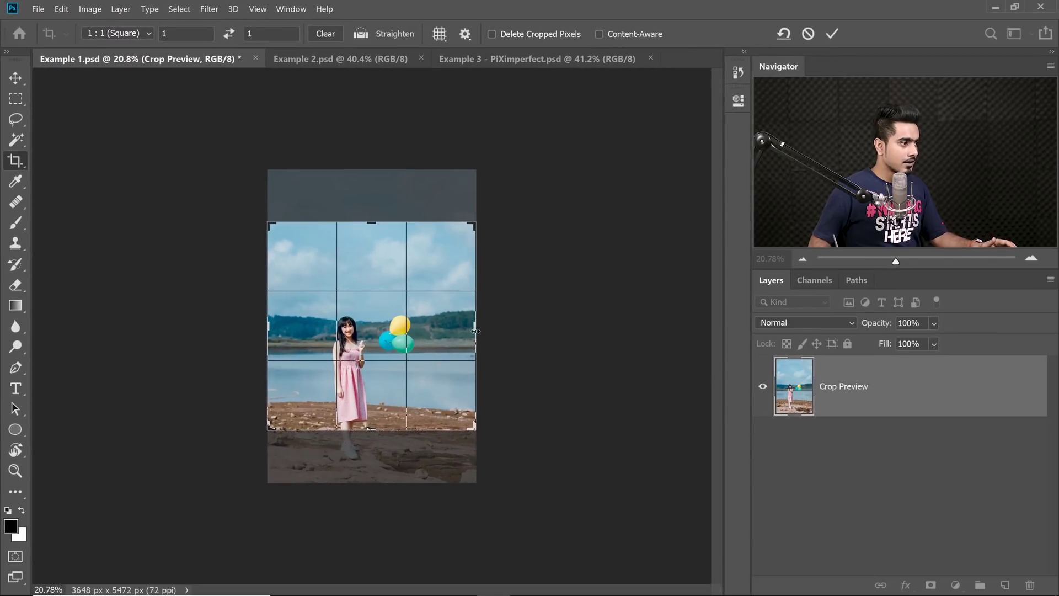
pyautogui.moveTo(476, 331); pyautogui.dragTo(525, 334)
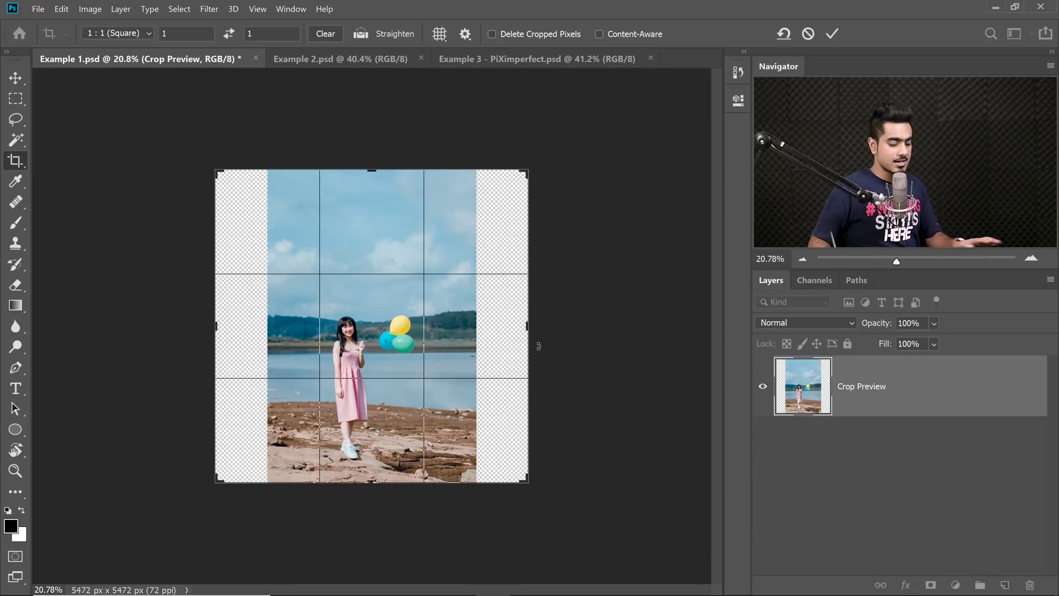
pyautogui.press('Return')
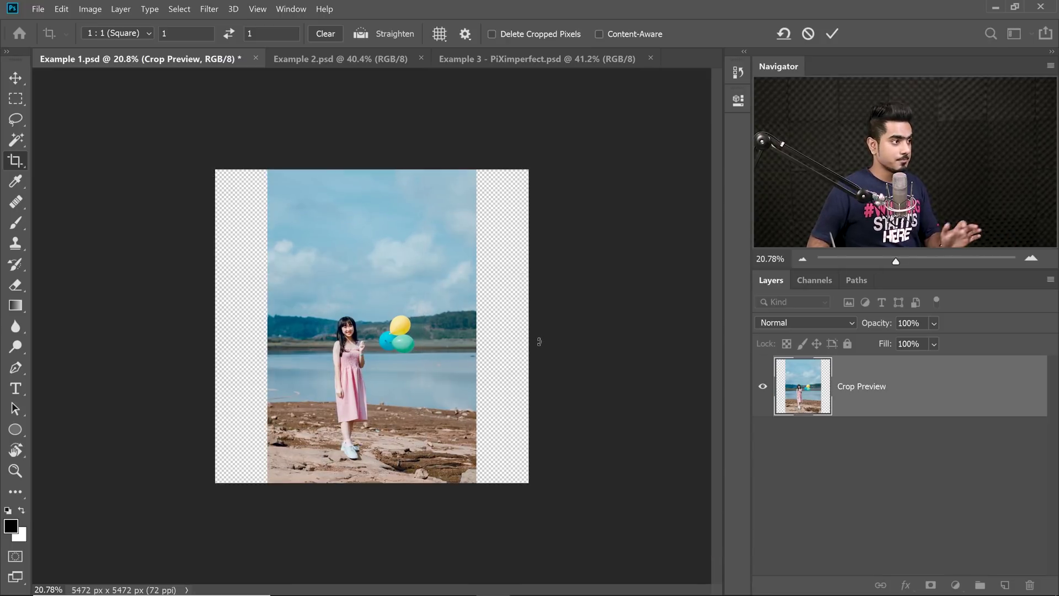
# - Select the transparent strips on both sides of the photo with the Magic Wand
pyautogui.moveTo(430, 315); pyautogui.dragTo(494, 336)
pyautogui.moveTo(555, 300); pyautogui.dragTo(470, 270)
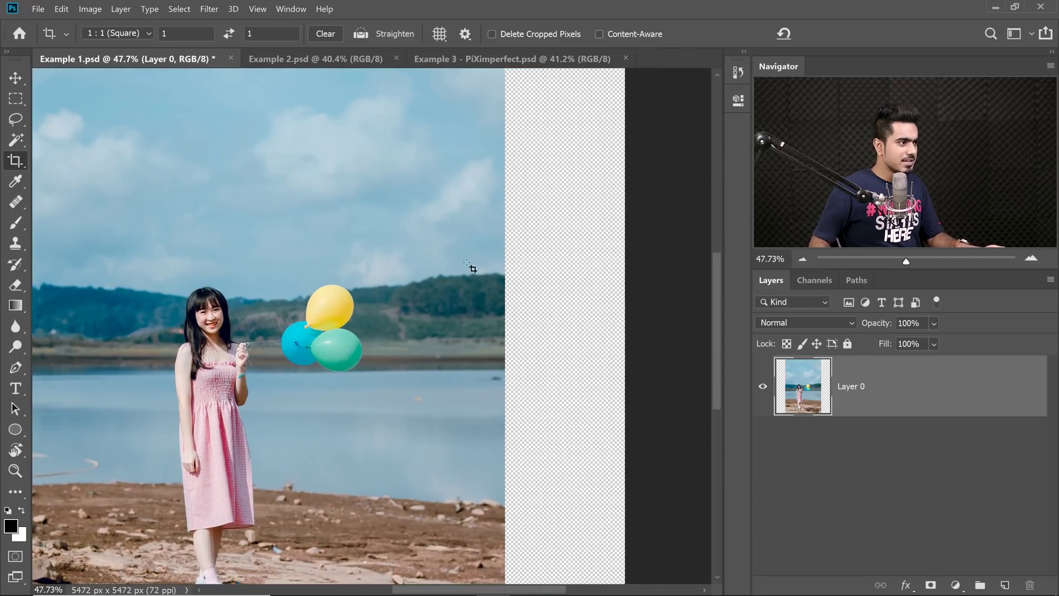
pyautogui.moveTo(388, 359); pyautogui.dragTo(375, 232)
pyautogui.moveTo(147, 372); pyautogui.dragTo(293, 296)
pyautogui.moveTo(517, 287); pyautogui.dragTo(406, 257)
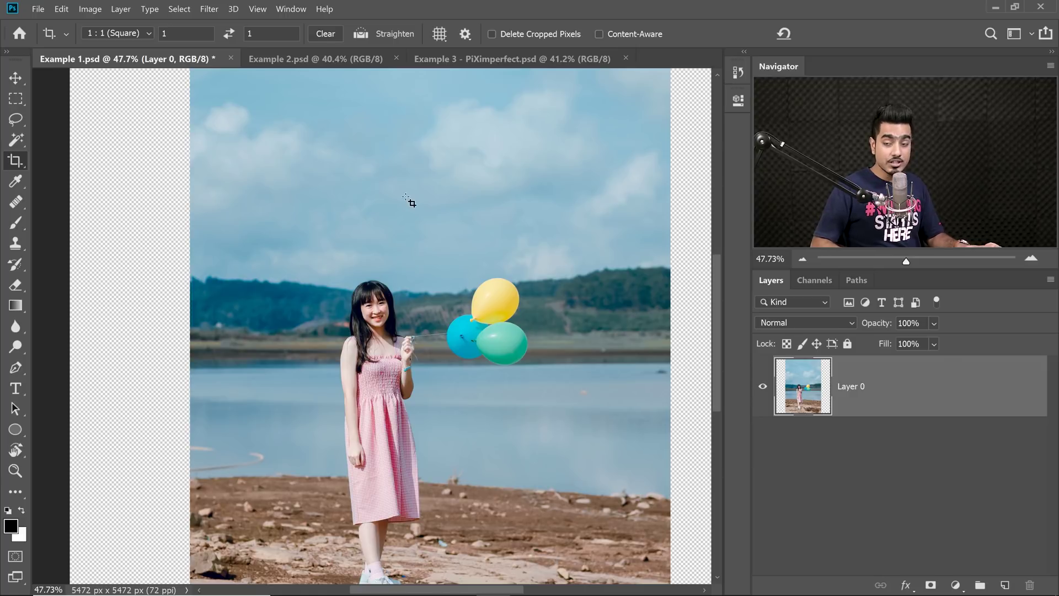
pyautogui.scroll(-2, 406, 197)
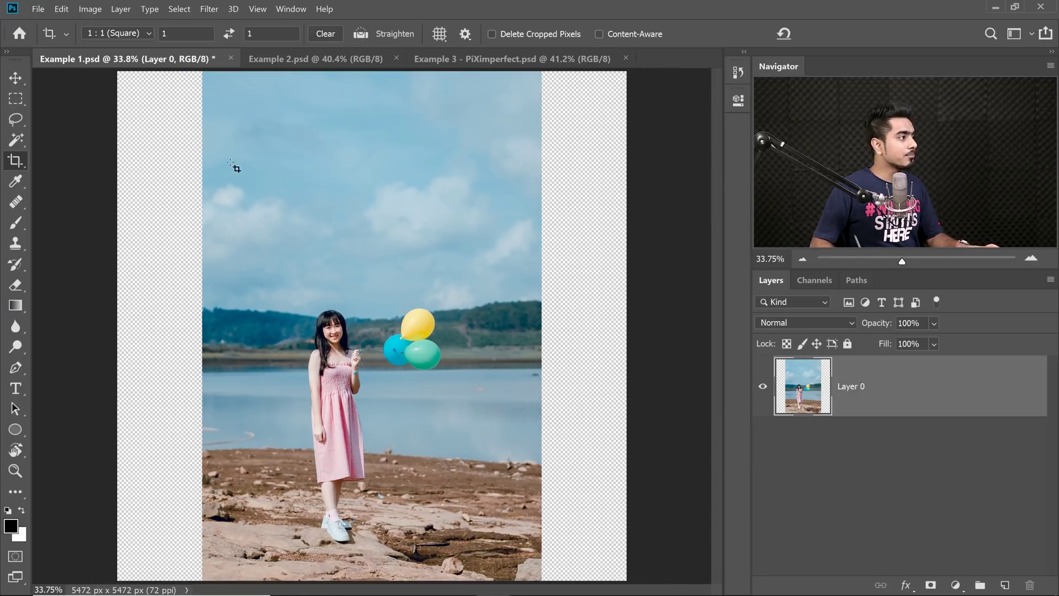
pyautogui.click(17, 142)
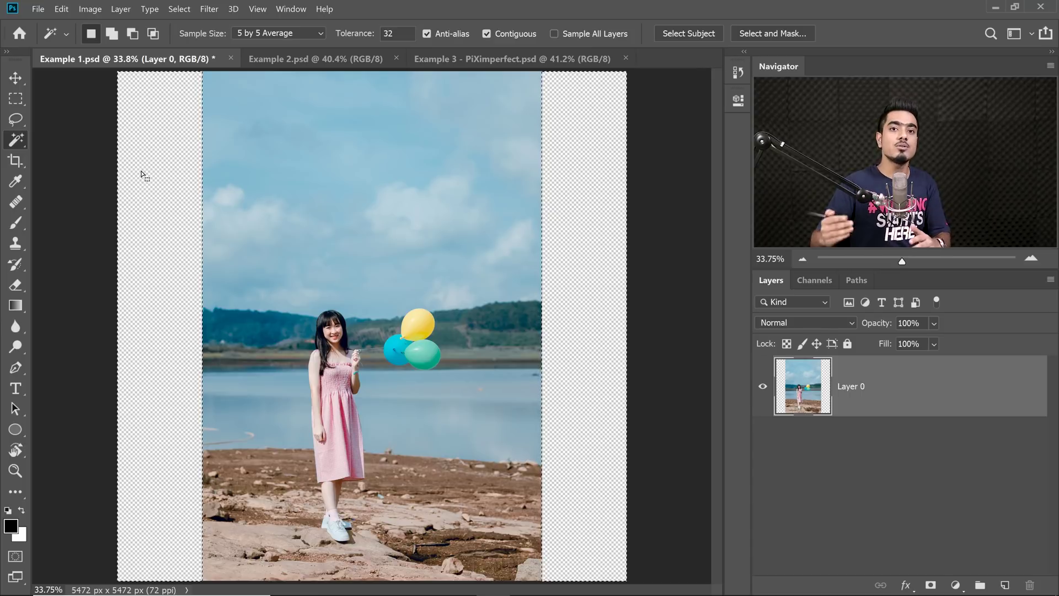
# - Fill the selected strips with Content-Aware Fill, using High color adaptation and output to New Layer
pyautogui.click(62, 9)
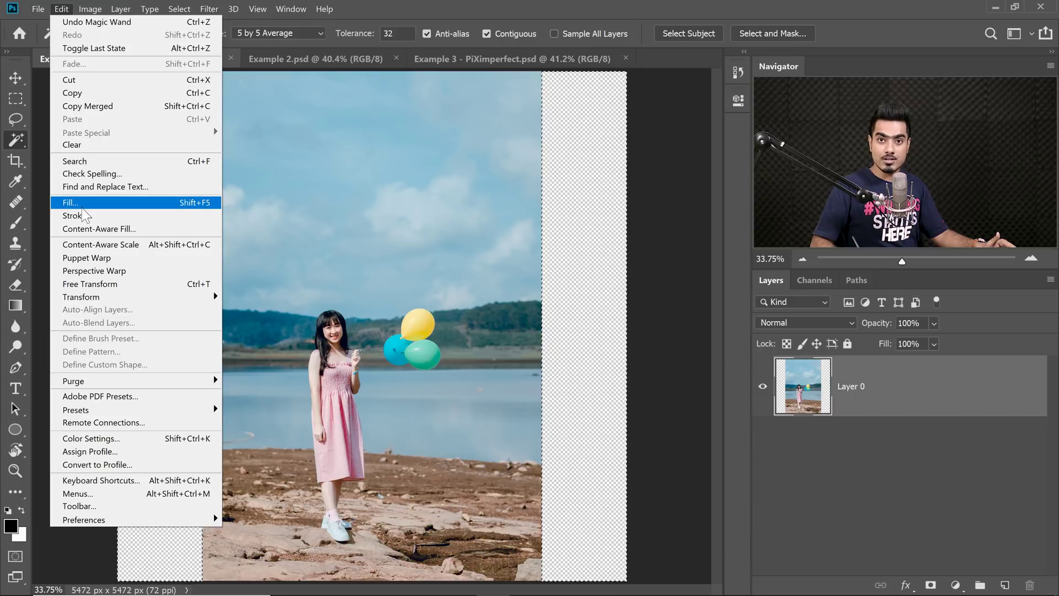
pyautogui.click(101, 229)
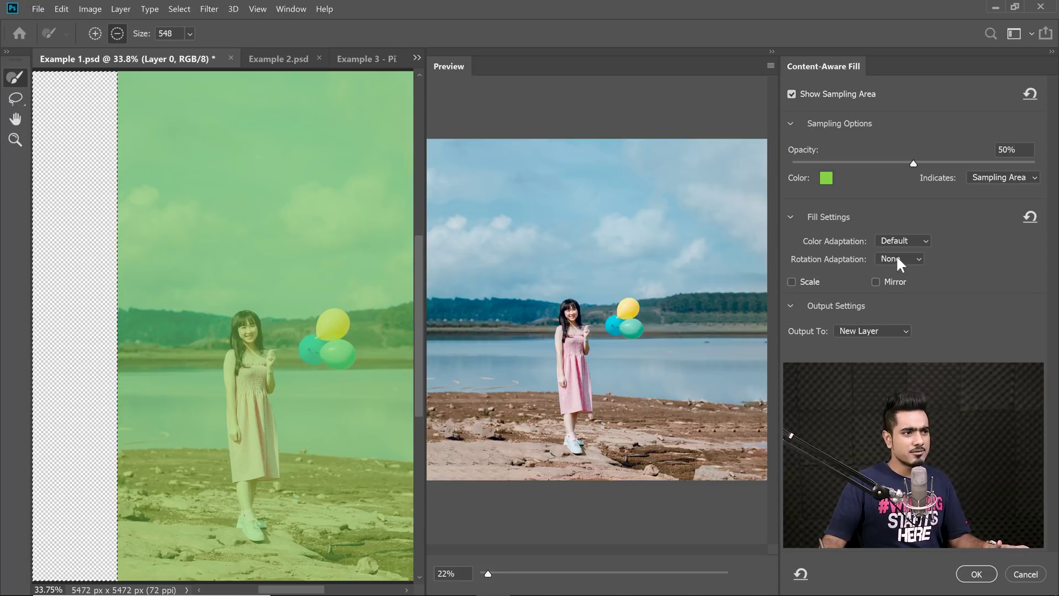
pyautogui.click(908, 242)
pyautogui.click(889, 274)
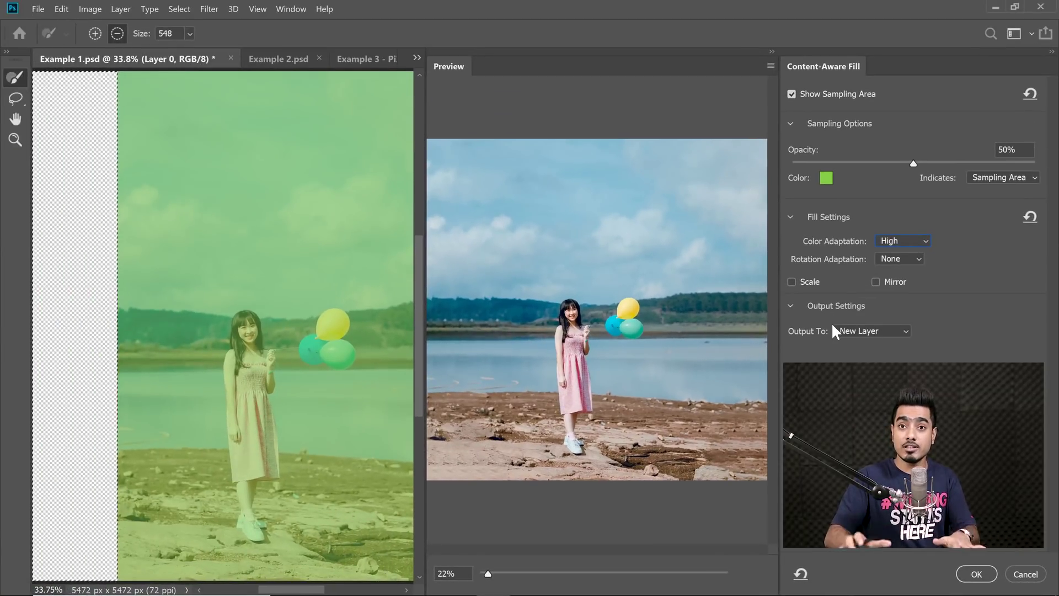
pyautogui.click(849, 330)
pyautogui.click(868, 356)
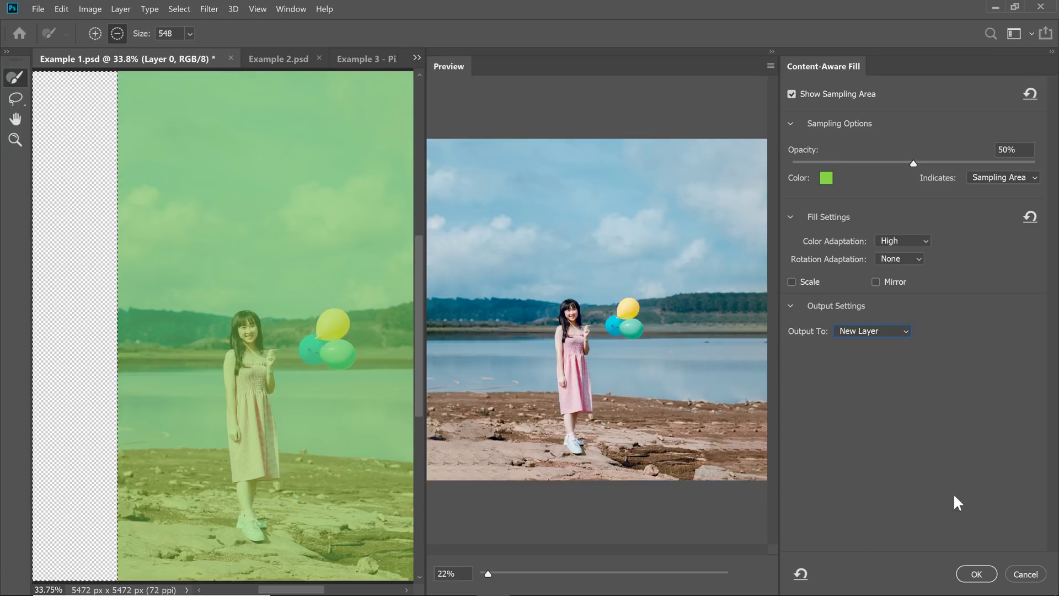
pyautogui.click(975, 574)
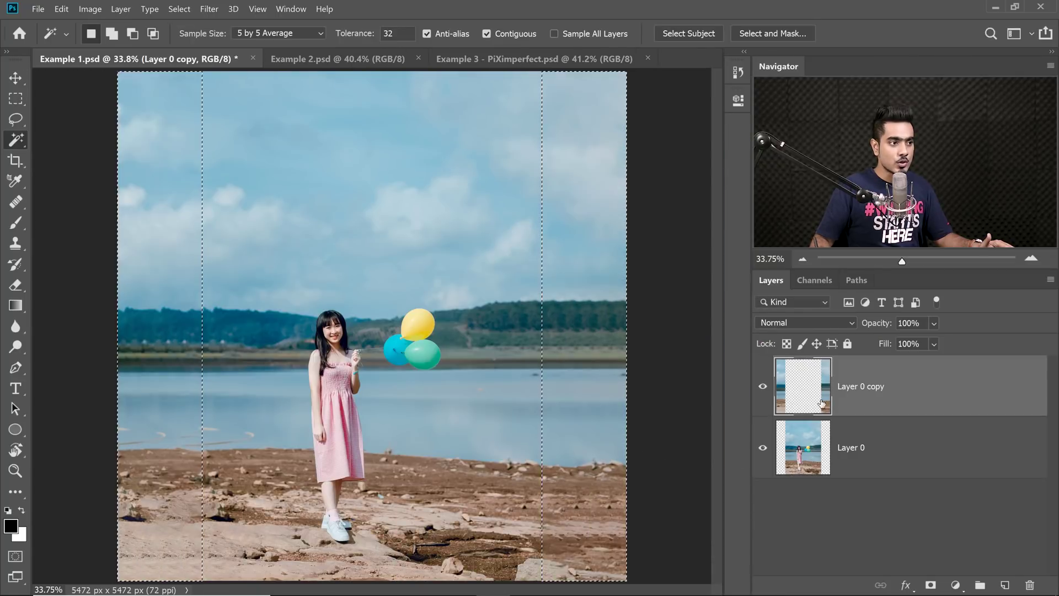
# - Compare the photo with and without the generated fill layer, and clear the selection
pyautogui.click(762, 386)
pyautogui.click(763, 387)
pyautogui.click(762, 386)
pyautogui.click(762, 387)
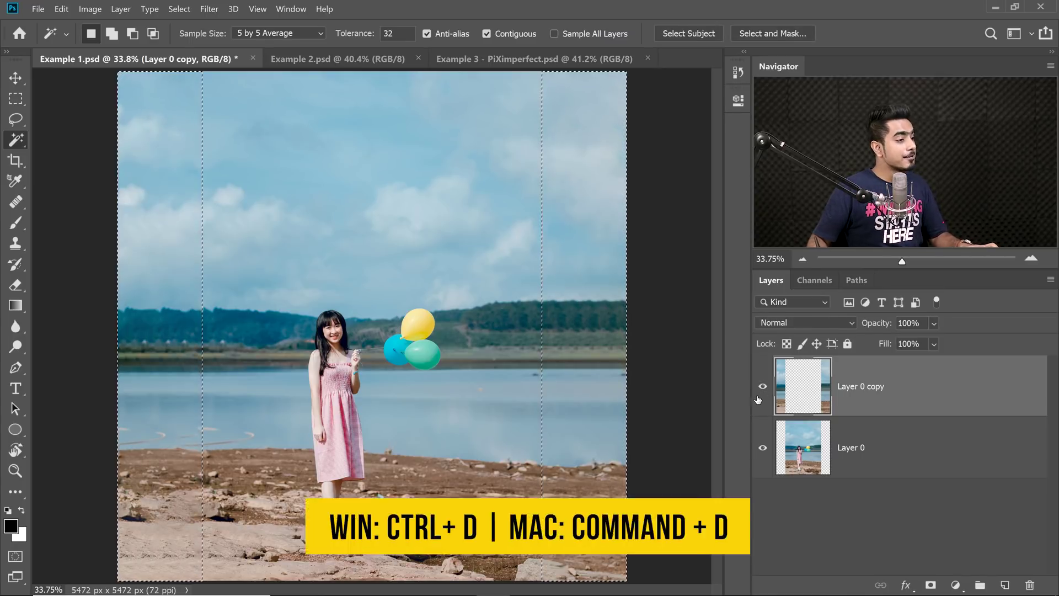
pyautogui.hotkey('ctrl', 'd')
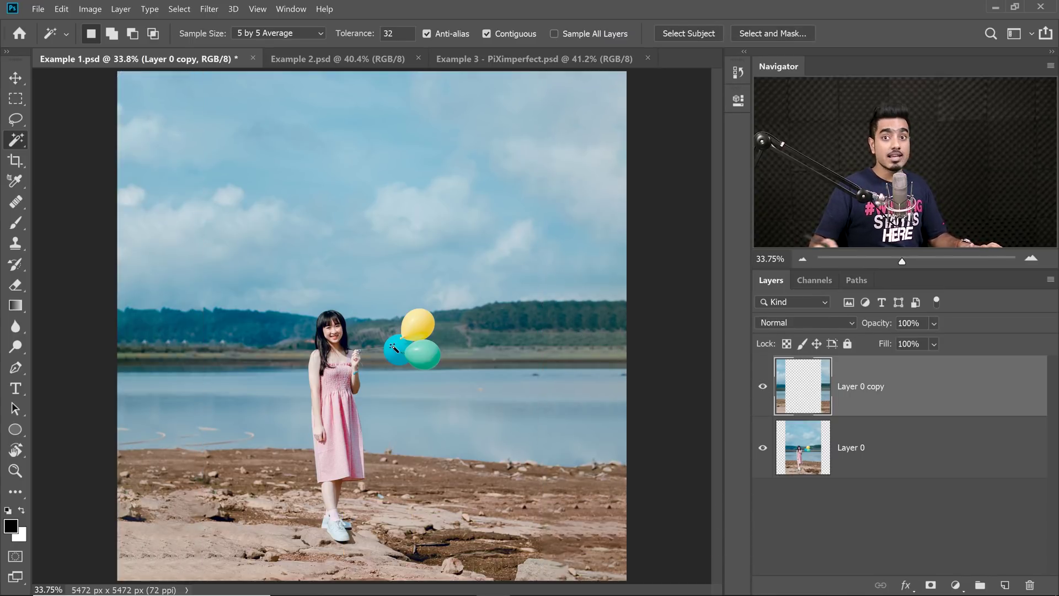
# - Add a new layer above the fill layer and set the Healing Brush to sample Current & Below
pyautogui.moveTo(567, 323); pyautogui.dragTo(492, 349)
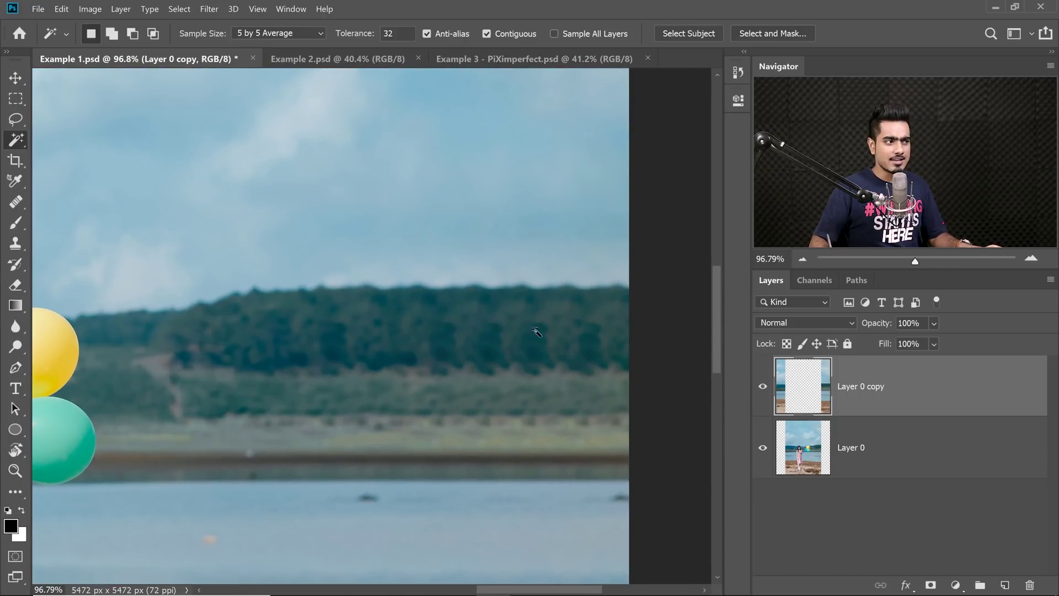
pyautogui.moveTo(316, 371); pyautogui.dragTo(697, 342)
pyautogui.moveTo(478, 298); pyautogui.dragTo(432, 336)
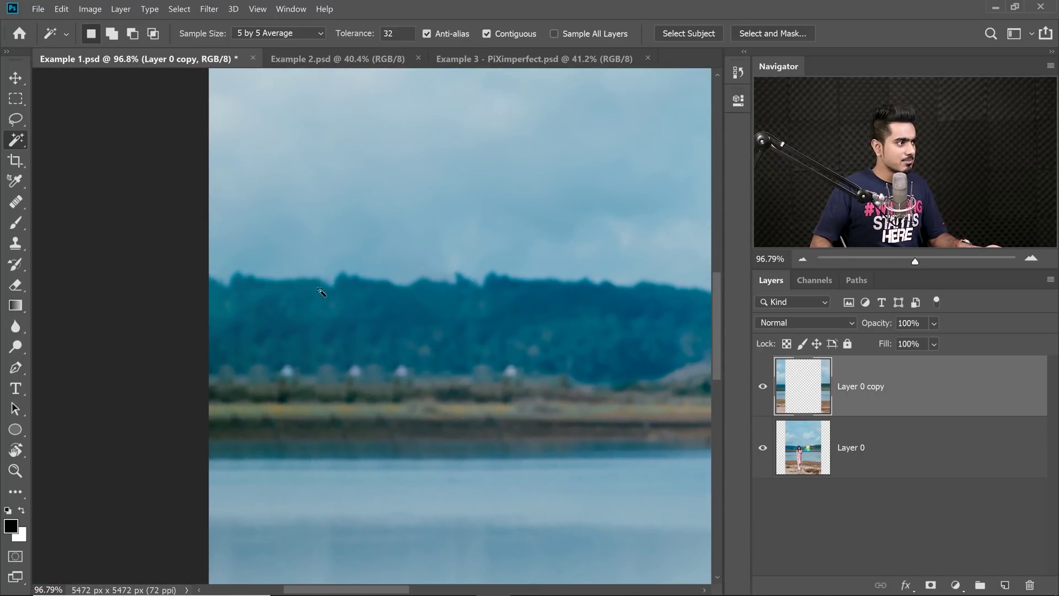
pyautogui.moveTo(477, 309); pyautogui.dragTo(413, 310)
pyautogui.moveTo(522, 314); pyautogui.dragTo(359, 293)
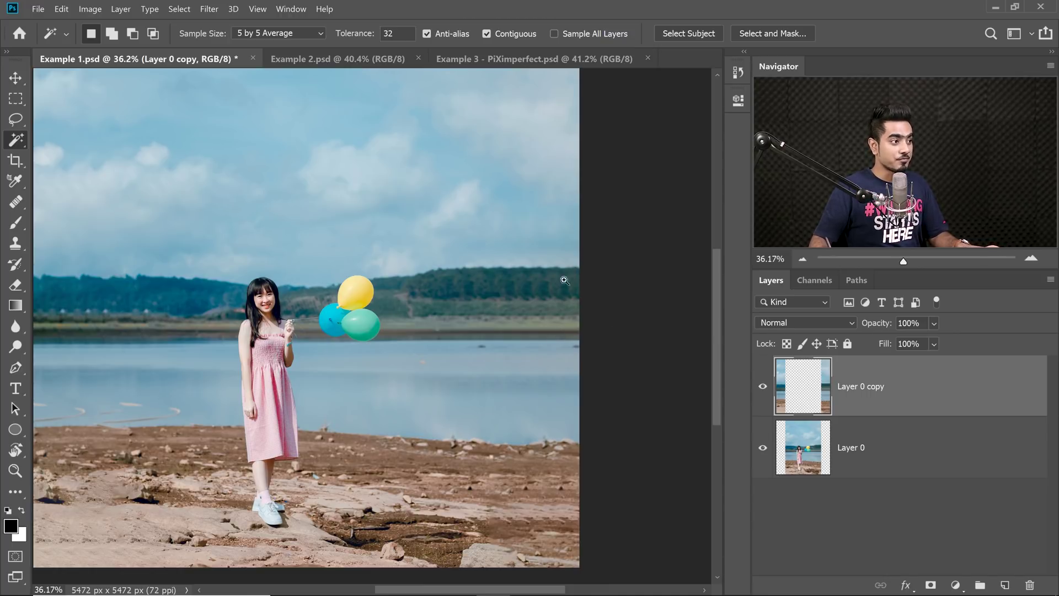
pyautogui.scroll(3, 565, 280)
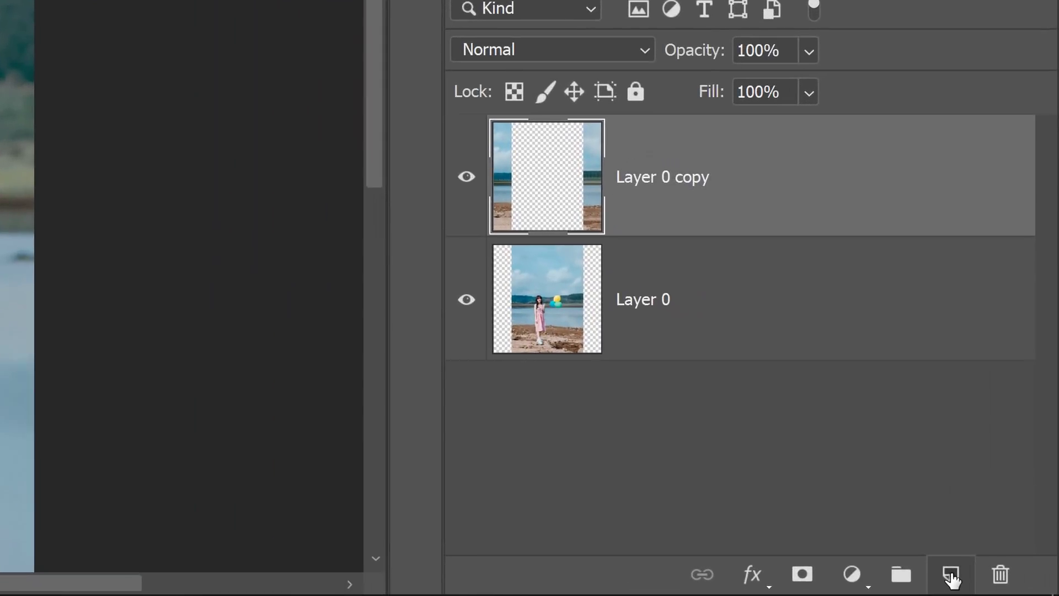
pyautogui.click(1004, 584)
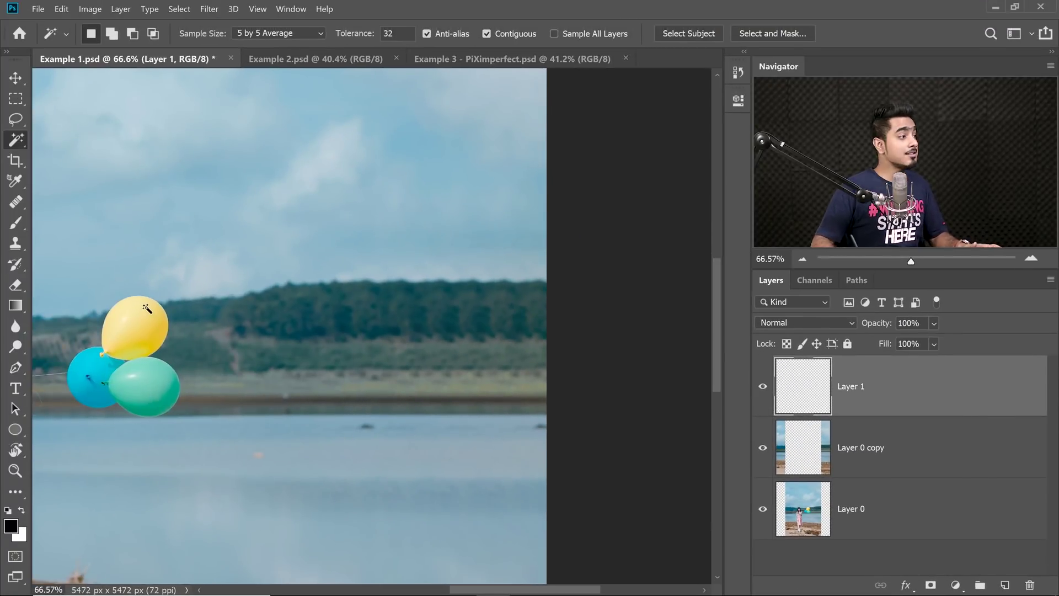
pyautogui.click(17, 202)
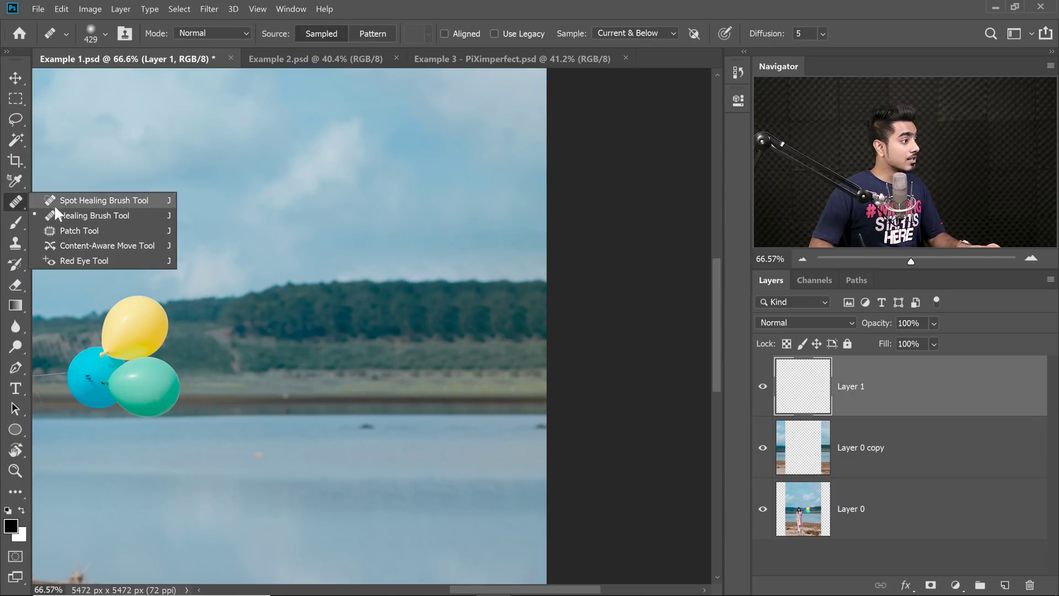
pyautogui.click(62, 215)
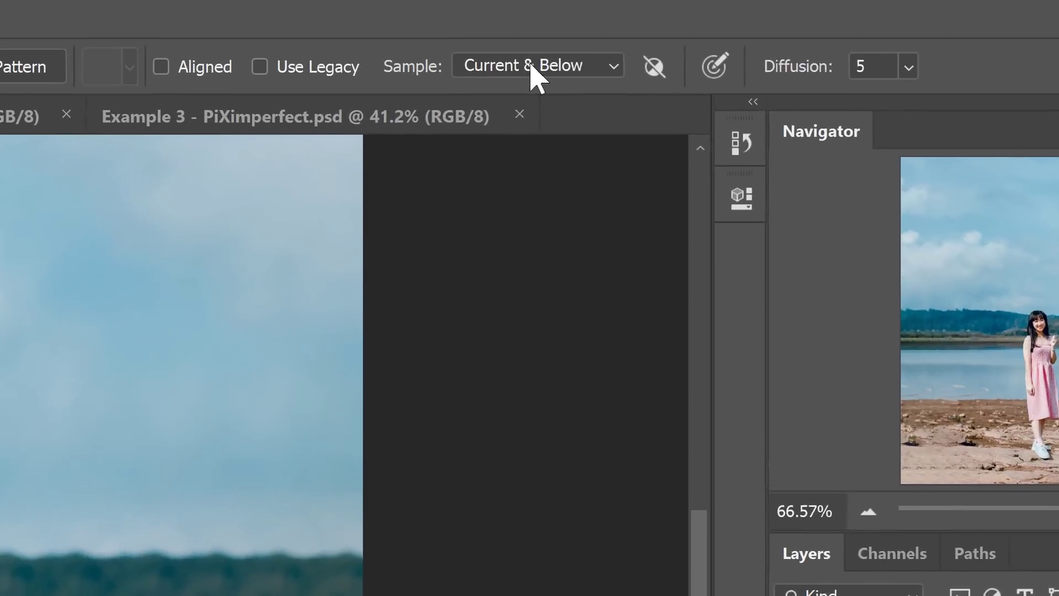
pyautogui.click(633, 31)
pyautogui.click(629, 58)
# - Break up the repeated tree pattern on the right-hand hillside with the Healing Brush, sampling from the natural trees further left
pyautogui.scroll(3, 433, 332)
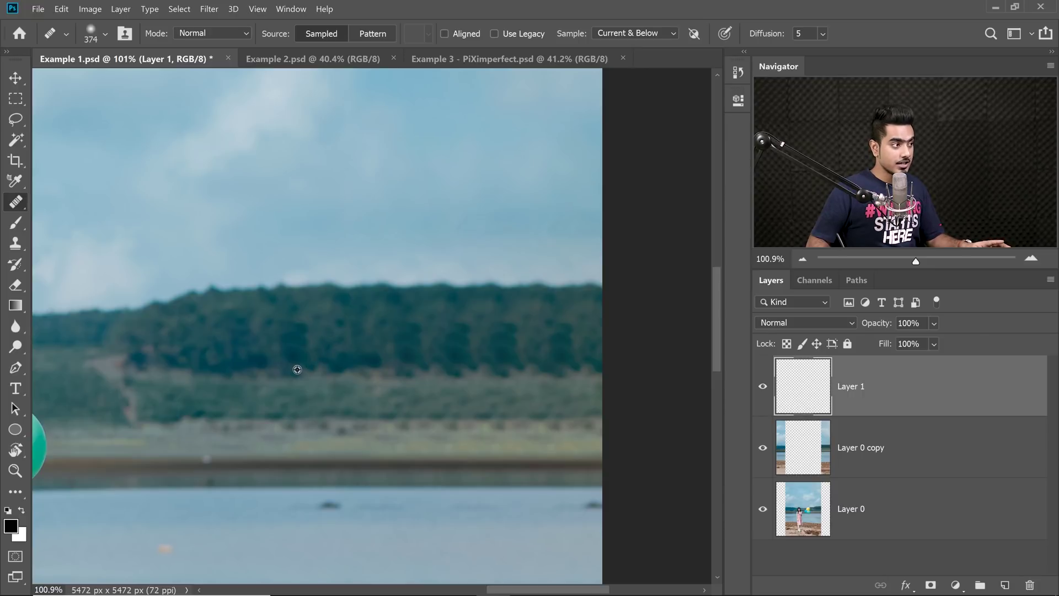
pyautogui.moveTo(373, 353)
pyautogui.mouseDown()
pyautogui.moveTo(404, 363)
pyautogui.moveTo(402, 340)
pyautogui.mouseUp()
pyautogui.keyDown('alt'); pyautogui.click(206, 365); pyautogui.keyUp('alt')
pyautogui.moveTo(563, 379)
pyautogui.mouseDown()
pyautogui.moveTo(548, 385)
pyautogui.moveTo(501, 366)
pyautogui.moveTo(481, 343)
pyautogui.moveTo(442, 352)
pyautogui.moveTo(546, 365)
pyautogui.mouseUp()
pyautogui.keyDown('alt'); pyautogui.click(245, 372); pyautogui.keyUp('alt')
pyautogui.press('[')
pyautogui.press('[')
pyautogui.keyDown('alt'); pyautogui.click(250, 369); pyautogui.keyUp('alt')
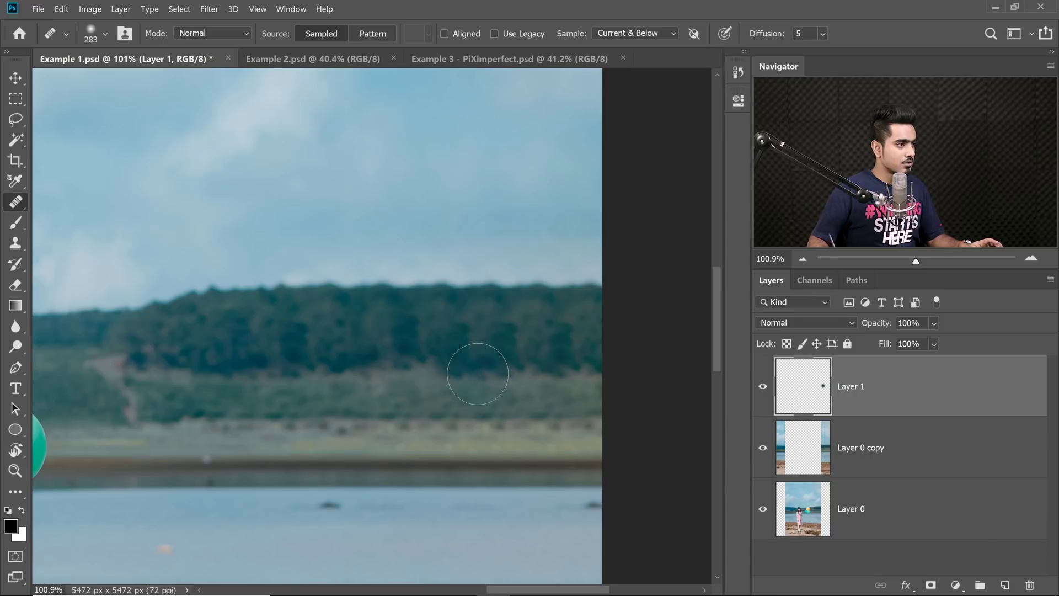
pyautogui.moveTo(478, 368); pyautogui.dragTo(460, 369)
pyautogui.keyDown('alt'); pyautogui.click(253, 333); pyautogui.keyUp('alt')
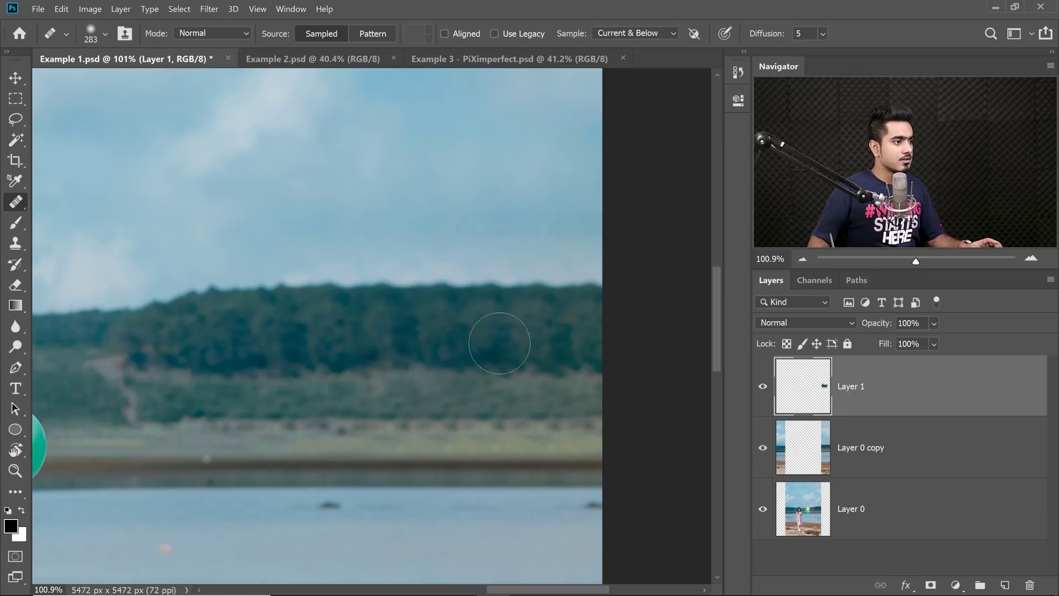
pyautogui.moveTo(558, 342); pyautogui.dragTo(577, 359)
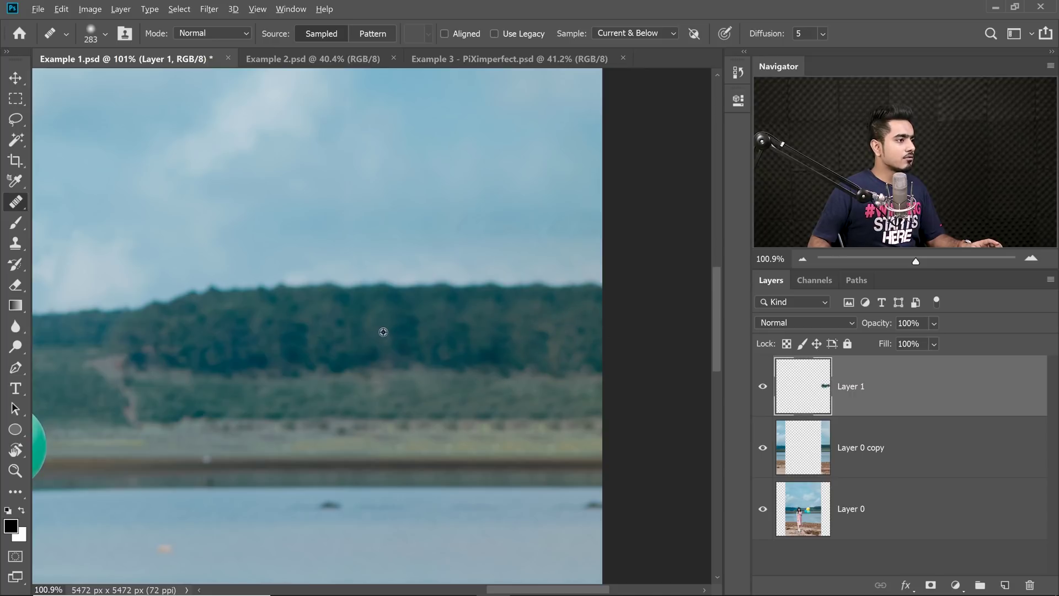
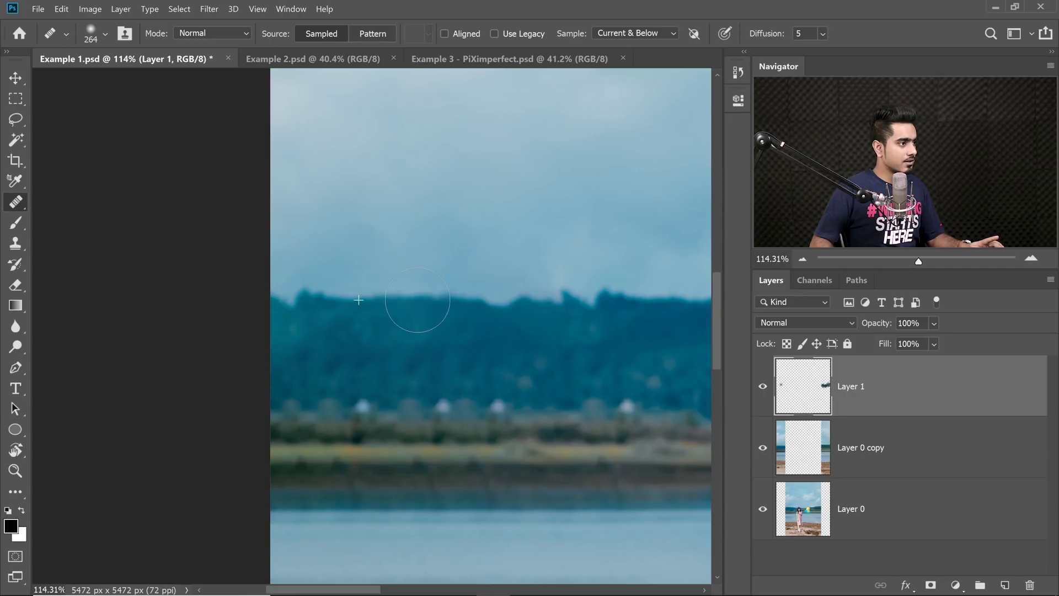
# - Heal the repeated bumps and tree textures along the treeline at the photo's left edge
pyautogui.moveTo(417, 300); pyautogui.dragTo(318, 340)
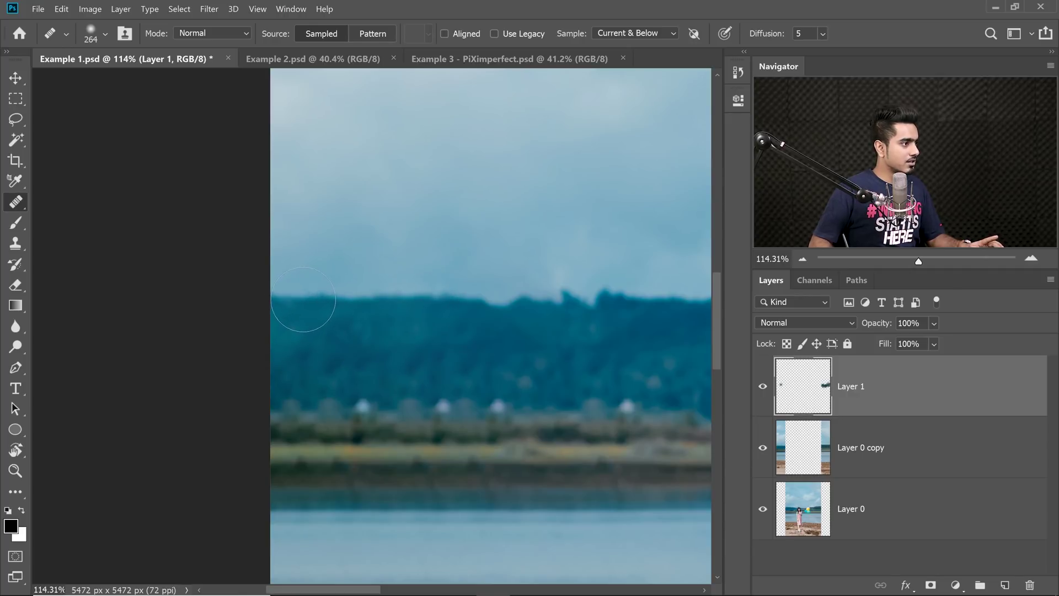
pyautogui.moveTo(424, 344); pyautogui.dragTo(411, 342)
pyautogui.moveTo(464, 364); pyautogui.dragTo(303, 326)
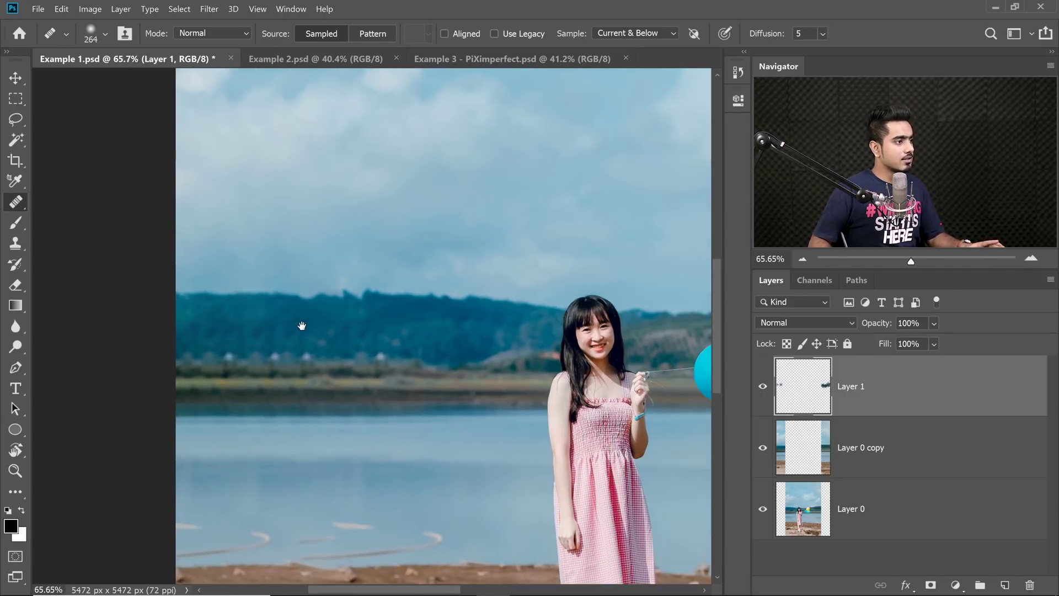
pyautogui.moveTo(449, 346); pyautogui.dragTo(355, 353)
pyautogui.scroll(-2, 355, 352)
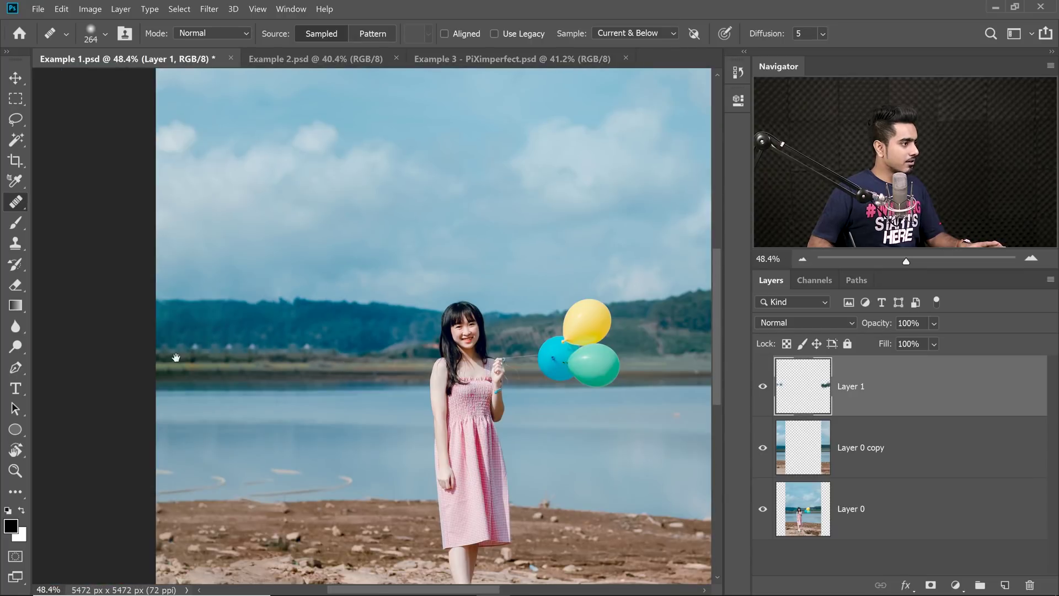
# - Heal away the repeated white spots along the far shore on the photo's left side, using a smaller brush
pyautogui.scroll(6, 182, 358)
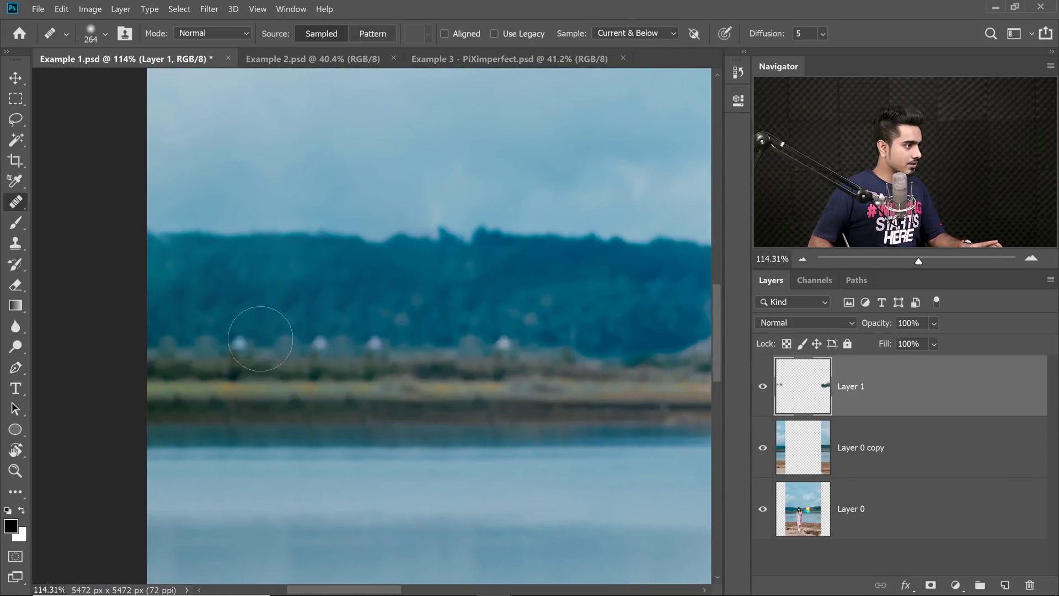
pyautogui.moveTo(250, 324); pyautogui.dragTo(223, 325)
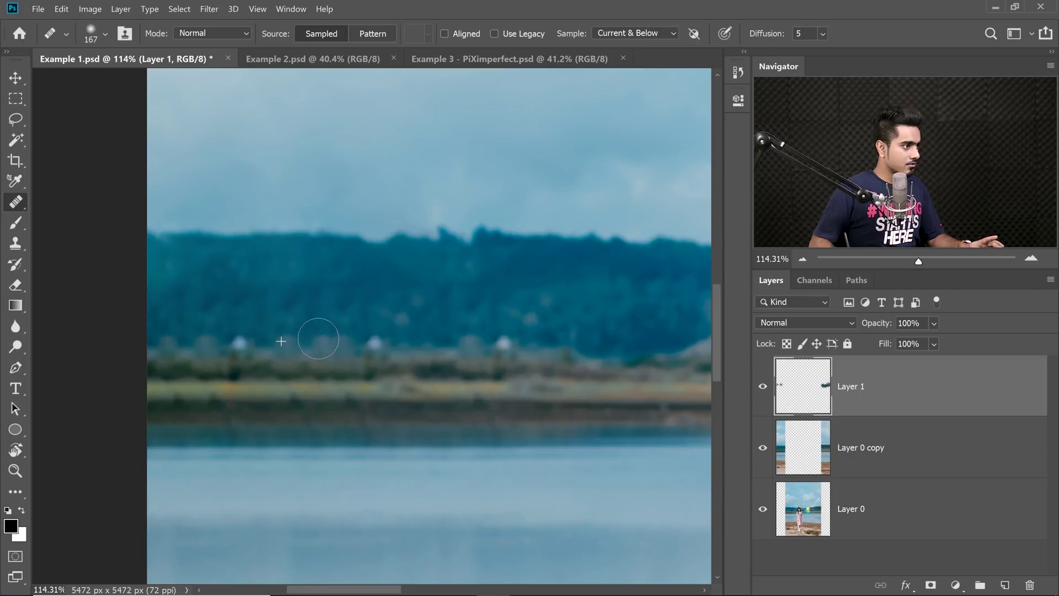
pyautogui.moveTo(316, 358); pyautogui.dragTo(303, 360)
pyautogui.moveTo(252, 363); pyautogui.dragTo(317, 357)
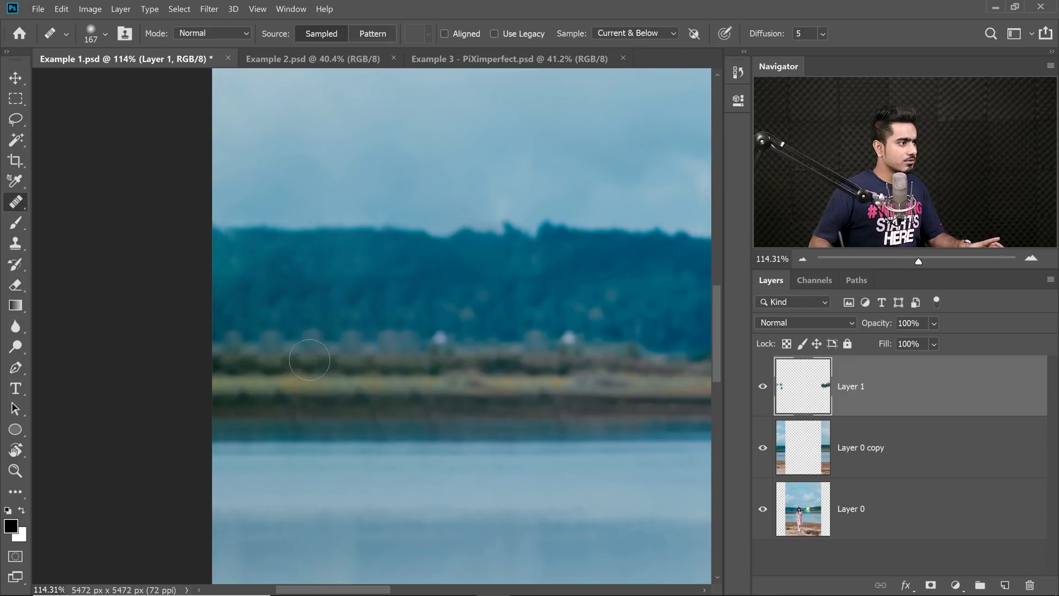
pyautogui.moveTo(396, 359); pyautogui.dragTo(321, 357)
pyautogui.moveTo(431, 354); pyautogui.dragTo(362, 352)
pyautogui.moveTo(287, 315); pyautogui.dragTo(318, 323)
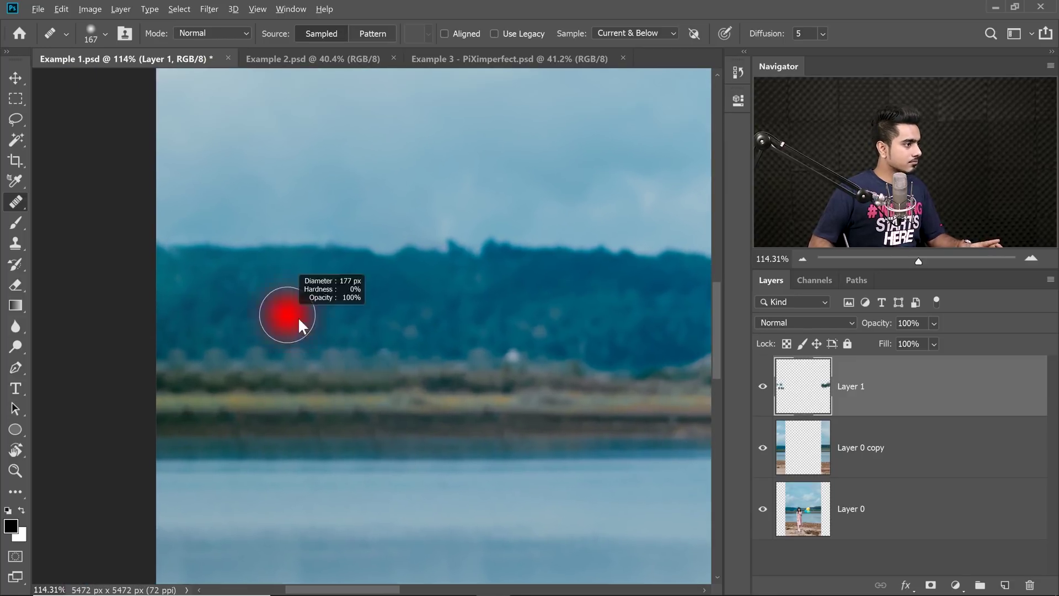
pyautogui.moveTo(345, 347)
pyautogui.mouseDown()
pyautogui.moveTo(236, 339)
pyautogui.moveTo(176, 358)
pyautogui.mouseUp()
# - Heal out the duplicated dark driftwood at the waterline near the photo's right edge with a 260 px brush
pyautogui.scroll(-10, 369, 335)
pyautogui.moveTo(621, 397); pyautogui.dragTo(332, 290)
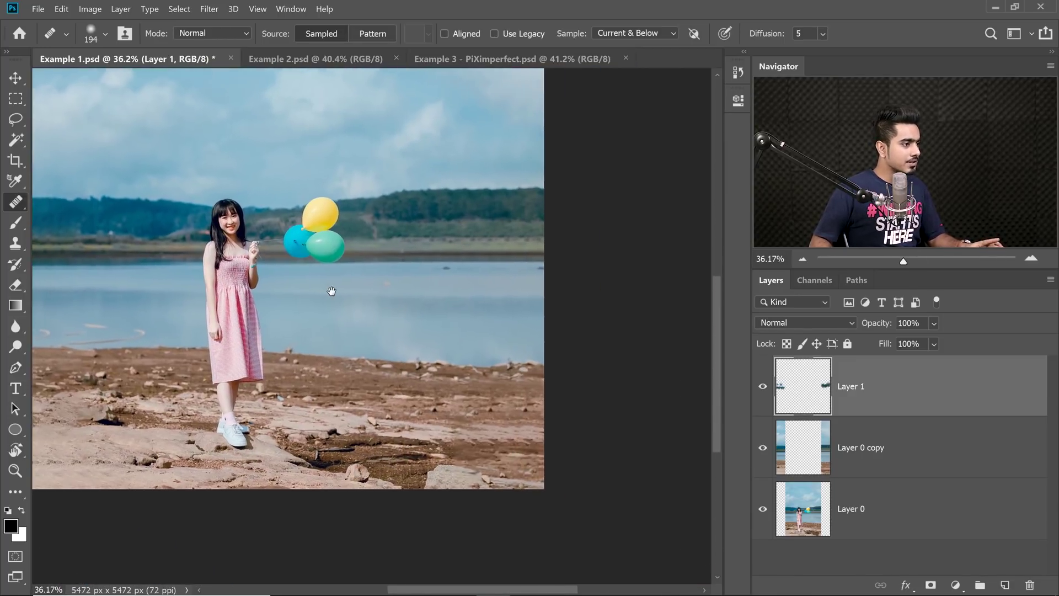
pyautogui.scroll(5, 480, 314)
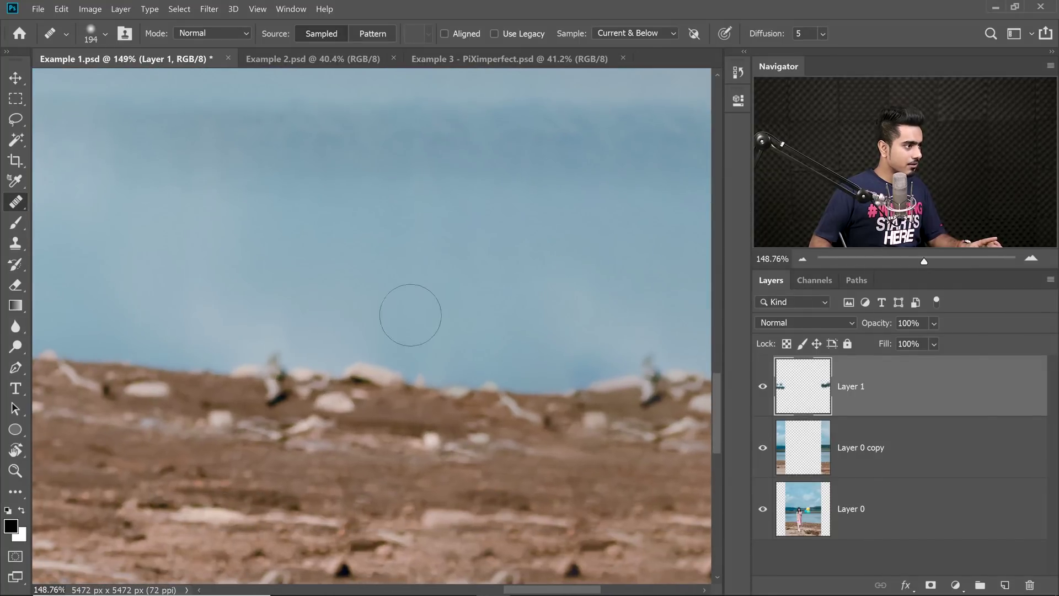
pyautogui.moveTo(282, 355); pyautogui.dragTo(285, 378)
pyautogui.hscroll(5, 425, 342)
pyautogui.moveTo(485, 345)
pyautogui.mouseDown()
pyautogui.moveTo(517, 364)
pyautogui.moveTo(529, 358)
pyautogui.mouseUp()
pyautogui.click(445, 353)
pyautogui.click(488, 354)
pyautogui.keyDown('alt'); pyautogui.click(448, 388); pyautogui.keyUp('alt')
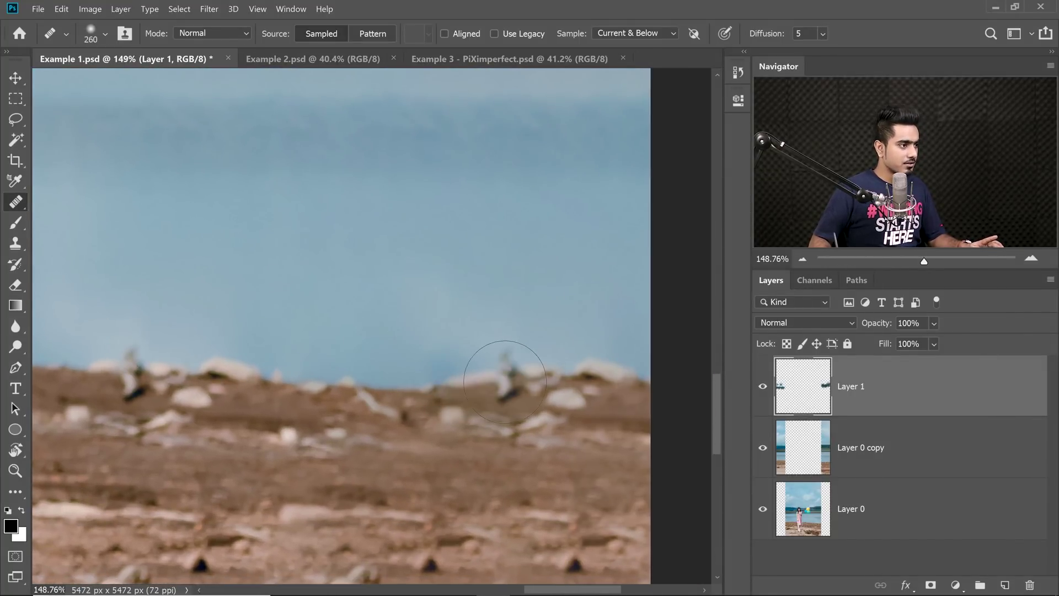
pyautogui.click(502, 383)
pyautogui.click(505, 386)
pyautogui.click(505, 387)
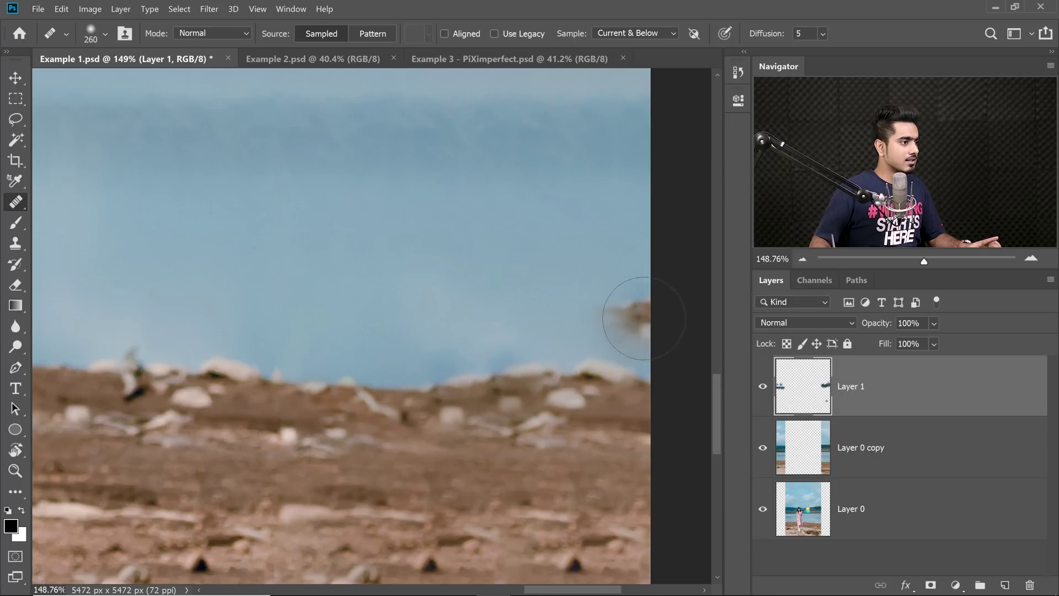
pyautogui.moveTo(594, 316); pyautogui.dragTo(574, 317)
pyautogui.moveTo(243, 360); pyautogui.dragTo(302, 365)
# - Heal away the light patch and curved streak in the water at the photo's left edge with a 182 px brush
pyautogui.moveTo(381, 333); pyautogui.dragTo(361, 333)
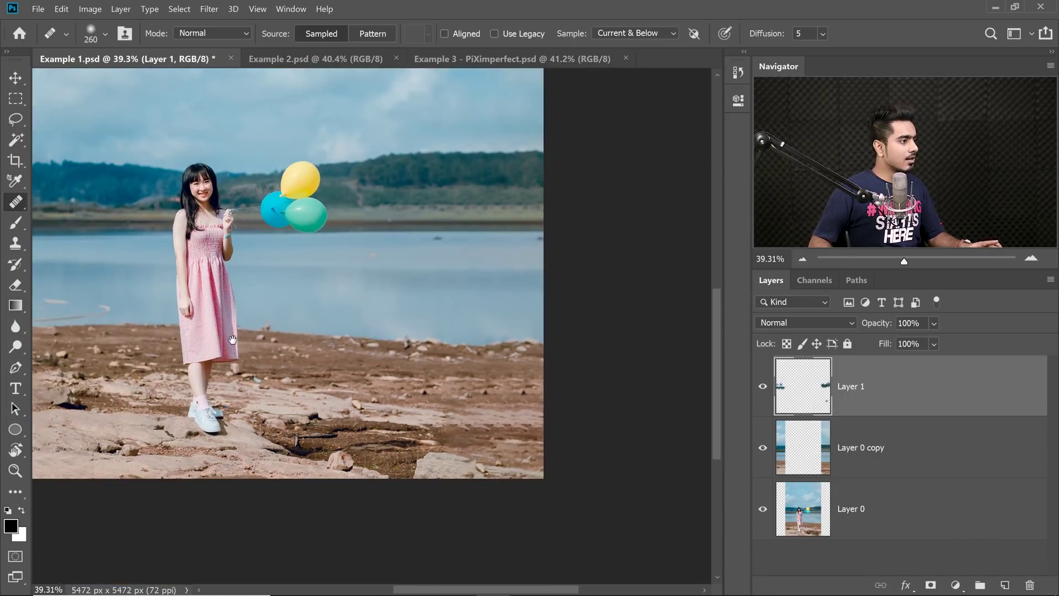
pyautogui.moveTo(61, 317)
pyautogui.mouseDown()
pyautogui.moveTo(208, 383)
pyautogui.moveTo(530, 348)
pyautogui.mouseUp()
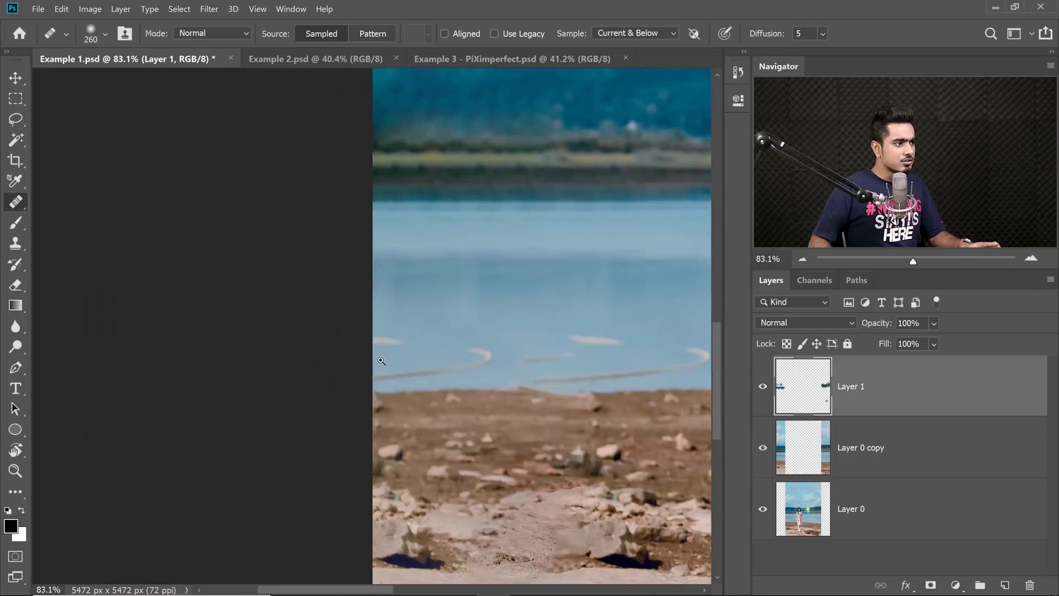
pyautogui.moveTo(386, 362)
pyautogui.mouseDown()
pyautogui.moveTo(405, 361)
pyautogui.moveTo(298, 376)
pyautogui.mouseUp()
pyautogui.moveTo(421, 302); pyautogui.dragTo(386, 312)
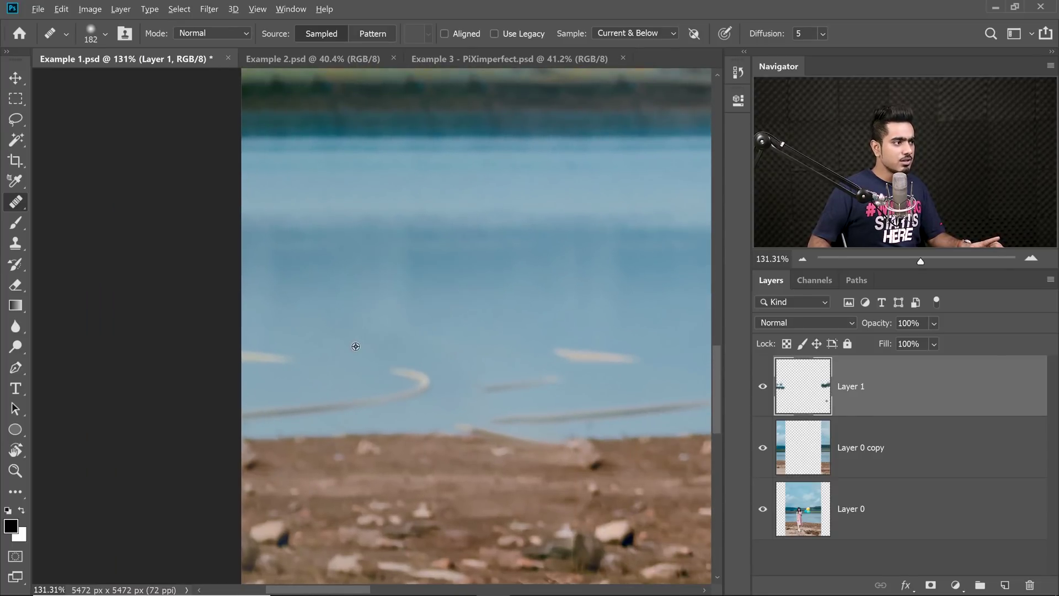
pyautogui.click(278, 355)
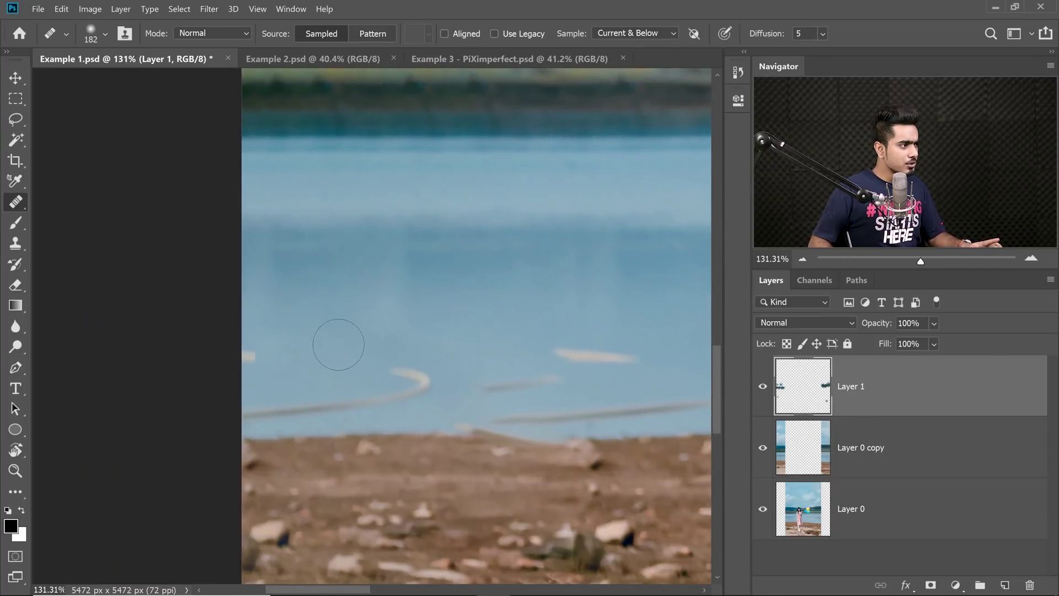
pyautogui.click(247, 358)
pyautogui.moveTo(347, 338); pyautogui.dragTo(323, 318)
pyautogui.moveTo(365, 342); pyautogui.dragTo(386, 350)
pyautogui.keyDown('alt'); pyautogui.click(341, 339); pyautogui.keyUp('alt')
pyautogui.moveTo(318, 383); pyautogui.dragTo(219, 389)
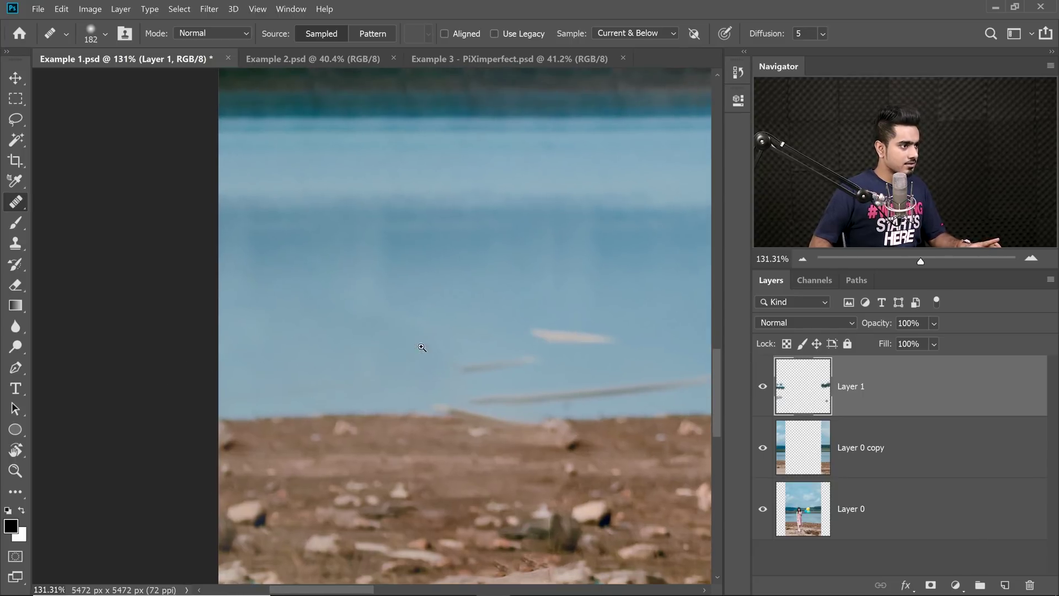
# - Heal away the remaining light streaks in the water on the left side, reducing the brush to 99 px for the long curve
pyautogui.moveTo(422, 347); pyautogui.dragTo(385, 326)
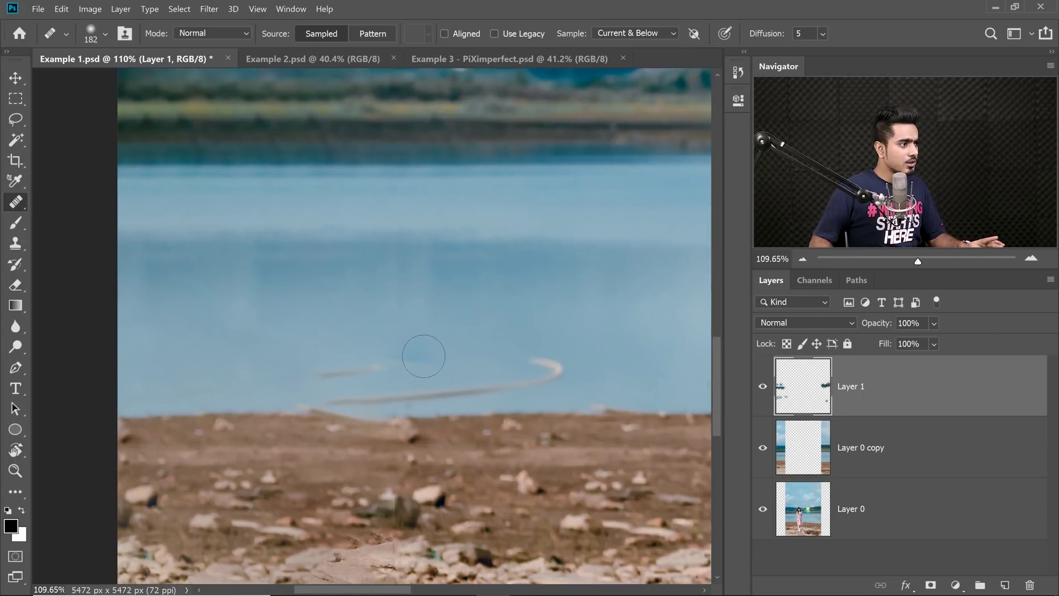
pyautogui.moveTo(402, 362); pyautogui.dragTo(324, 369)
pyautogui.moveTo(382, 320); pyautogui.dragTo(361, 326)
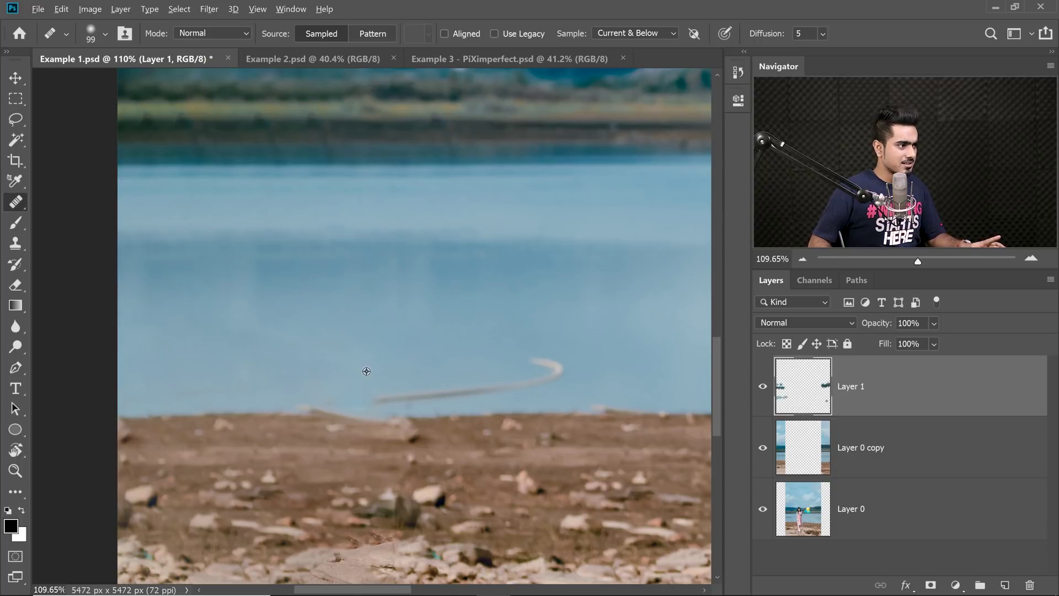
pyautogui.moveTo(381, 397)
pyautogui.mouseDown()
pyautogui.moveTo(495, 385)
pyautogui.moveTo(534, 360)
pyautogui.mouseUp()
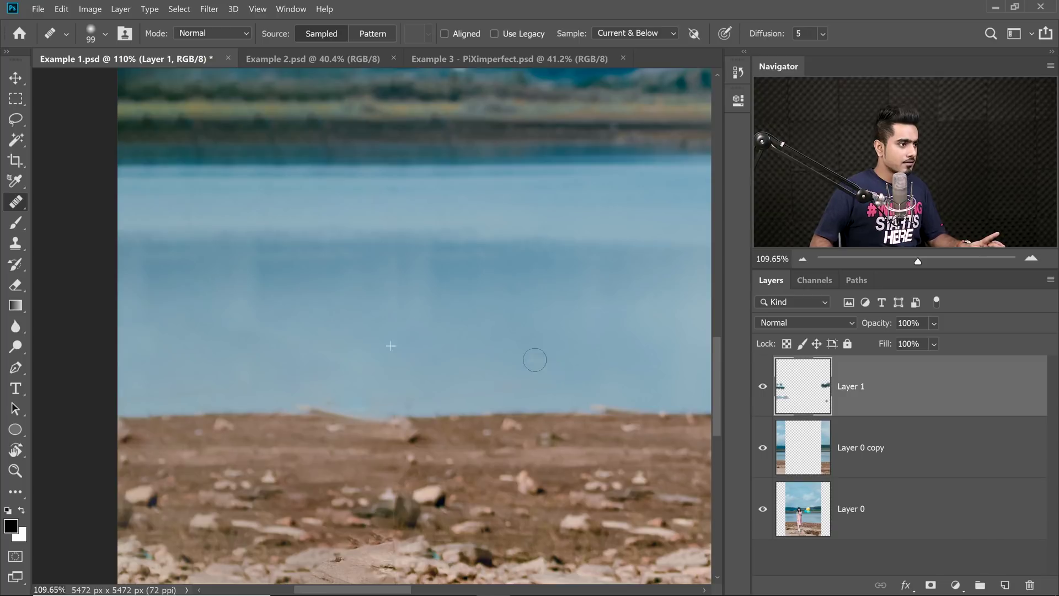
# - Toggle the visibility of the original photo layer to compare it with the extended, healed picture
pyautogui.hotkey('ctrl', '0')
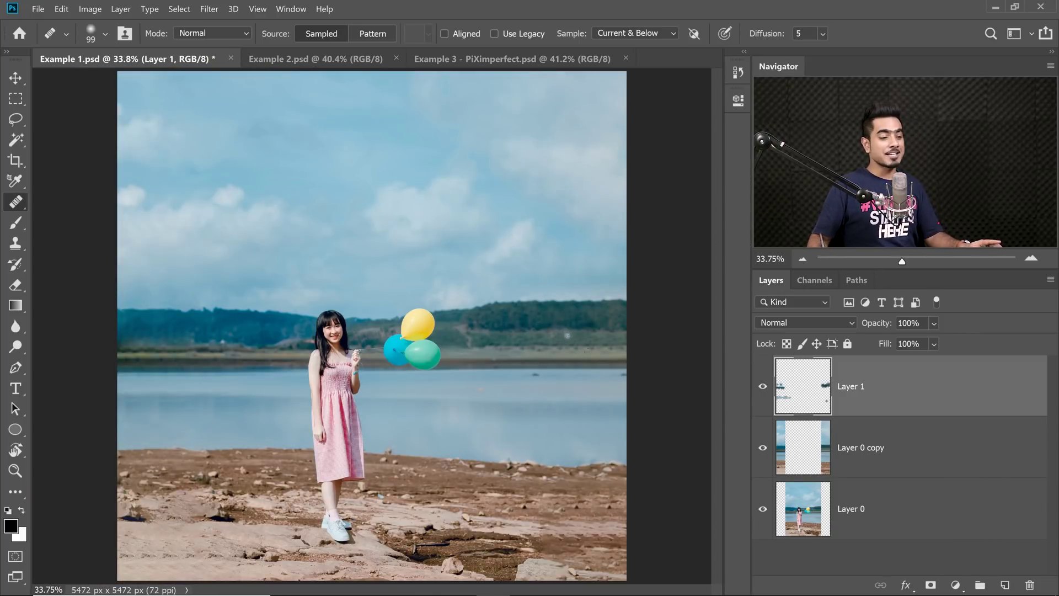
pyautogui.click(762, 511)
pyautogui.click(763, 513)
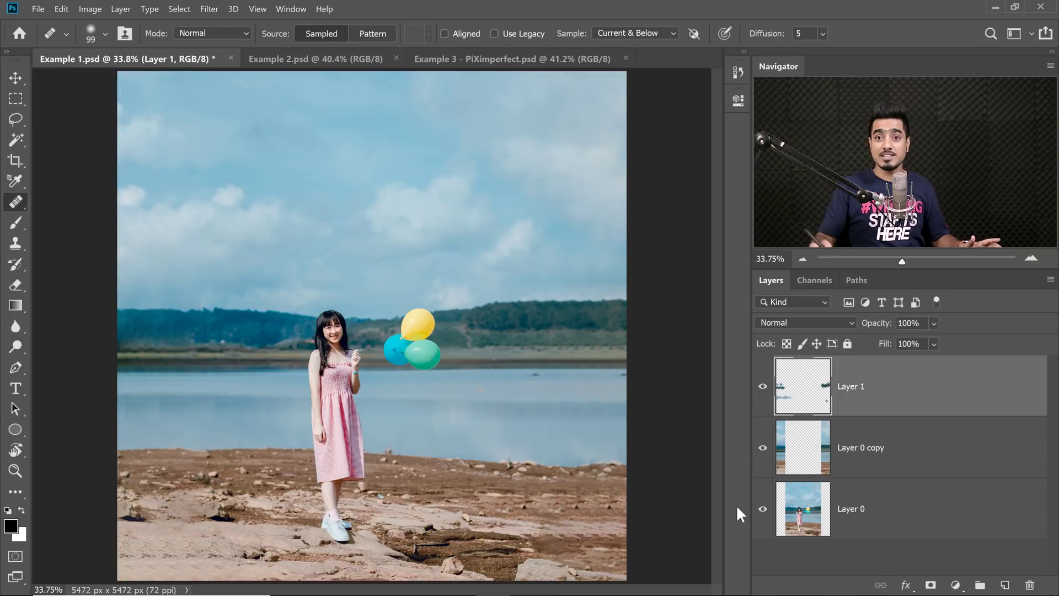
# - Switch to Example 2.psd and widen its canvas equally on both sides to 7720 x 4000 px with an unconstrained crop
pyautogui.click(301, 59)
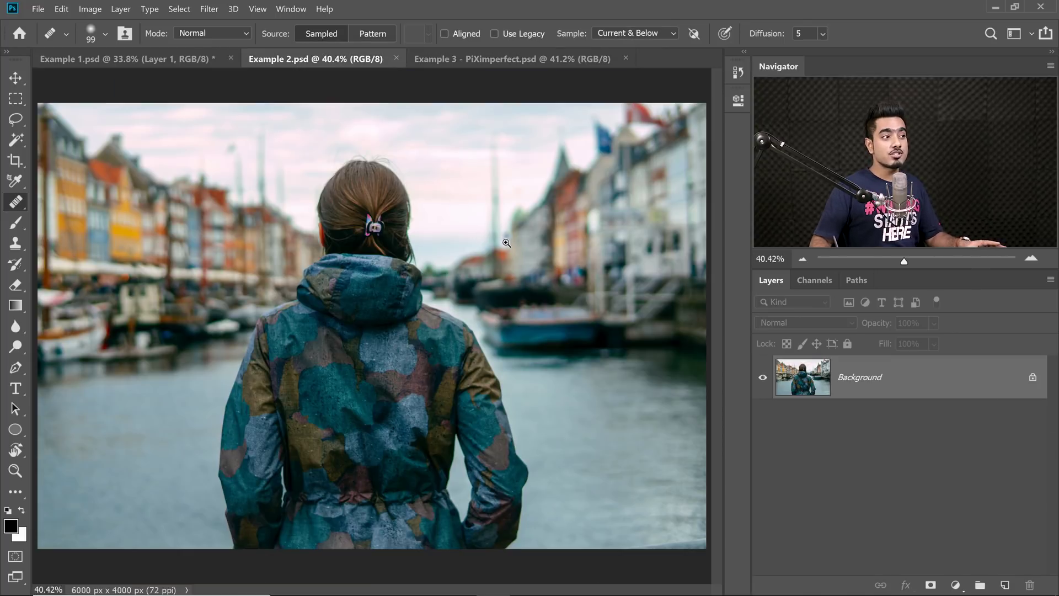
pyautogui.moveTo(506, 243); pyautogui.dragTo(452, 245)
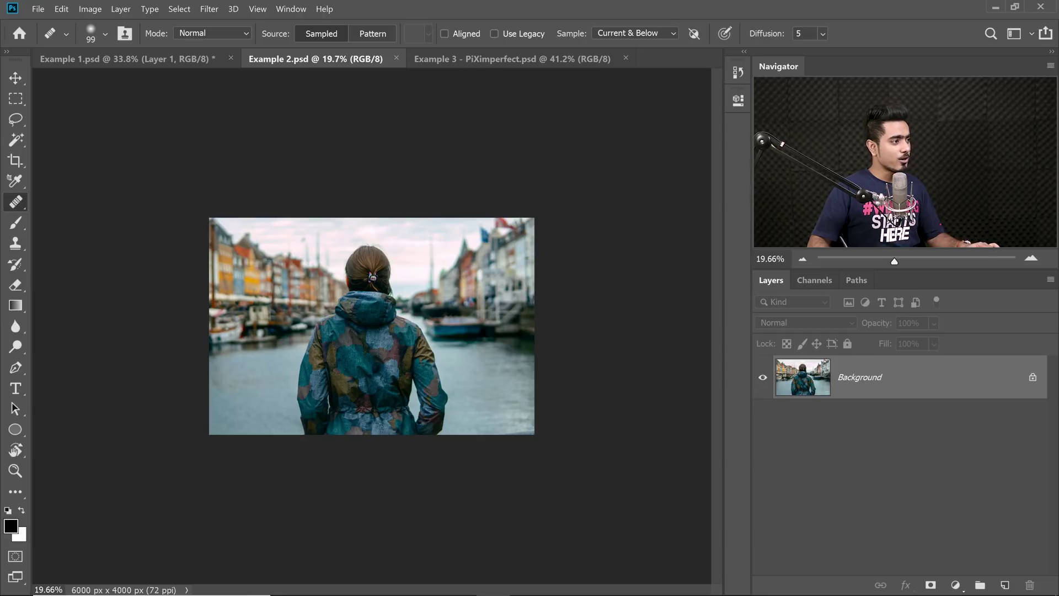
pyautogui.moveTo(364, 317); pyautogui.dragTo(370, 317)
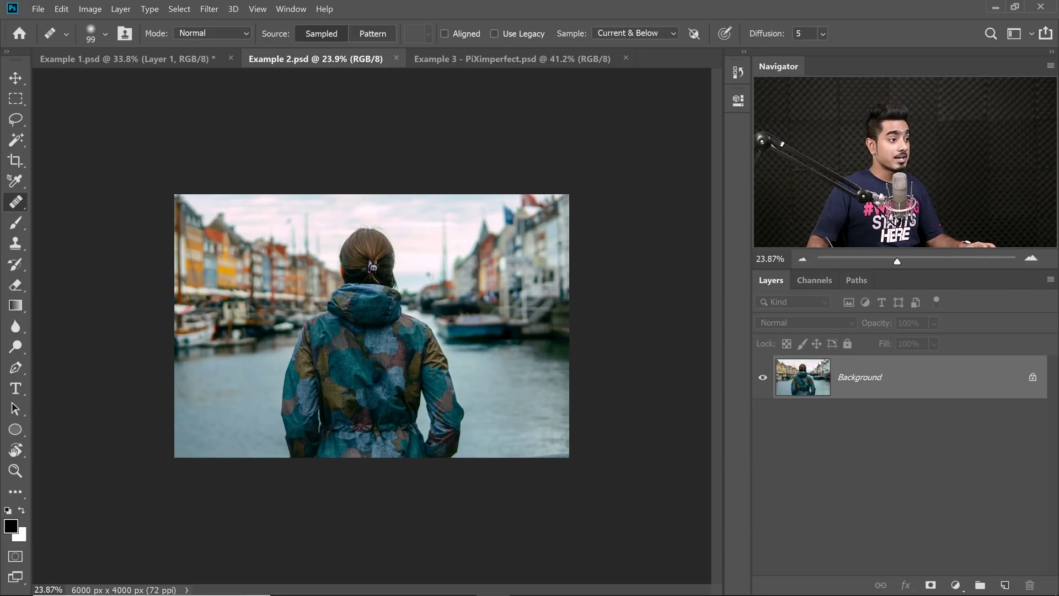
pyautogui.press('c')
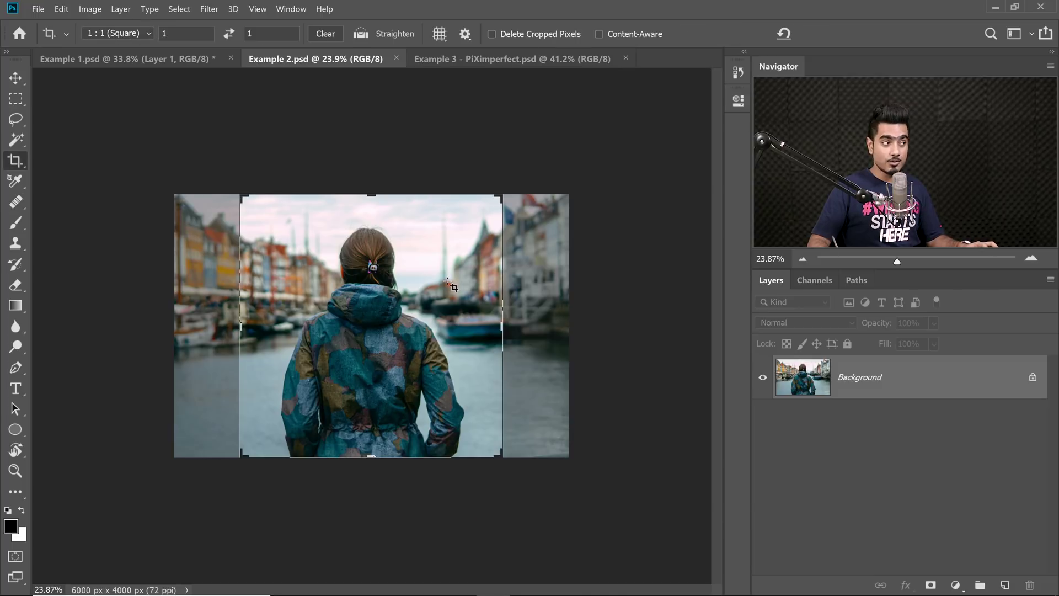
pyautogui.click(328, 33)
pyautogui.moveTo(502, 326); pyautogui.dragTo(620, 333)
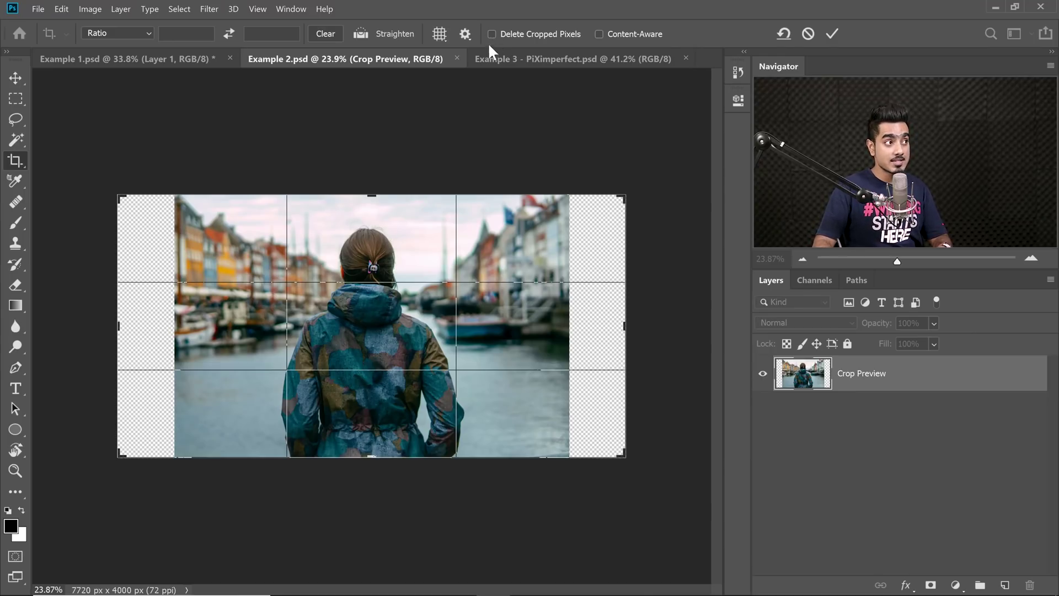
pyautogui.press('Return')
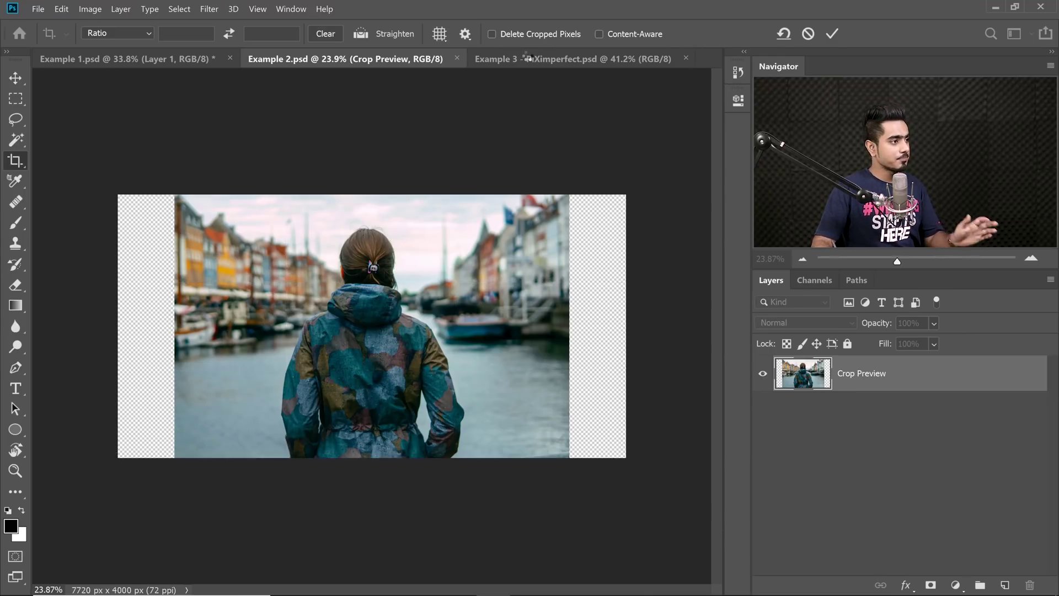
# - Select both transparent side strips of Example 2.psd with the Magic Wand
pyautogui.moveTo(463, 278); pyautogui.dragTo(486, 285)
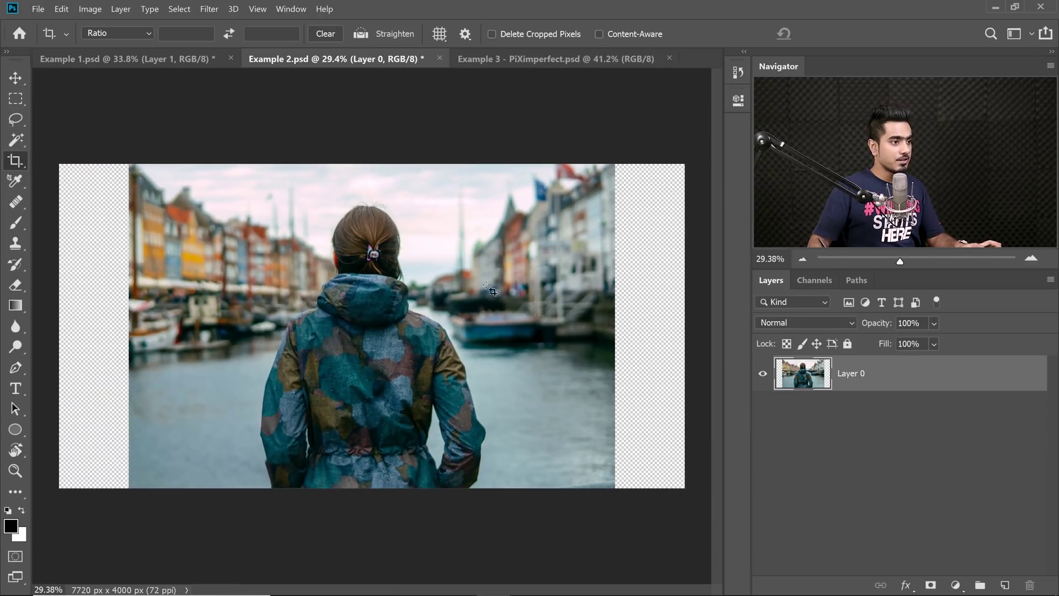
pyautogui.click(15, 140)
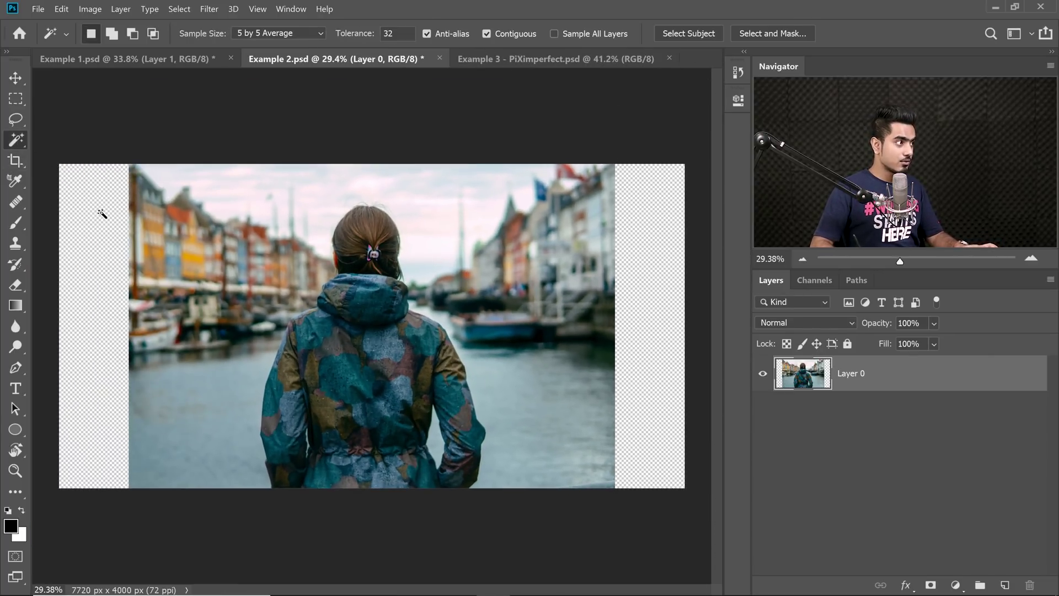
pyautogui.click(106, 219)
pyautogui.keyDown('shift'); pyautogui.click(653, 278); pyautogui.keyUp('shift')
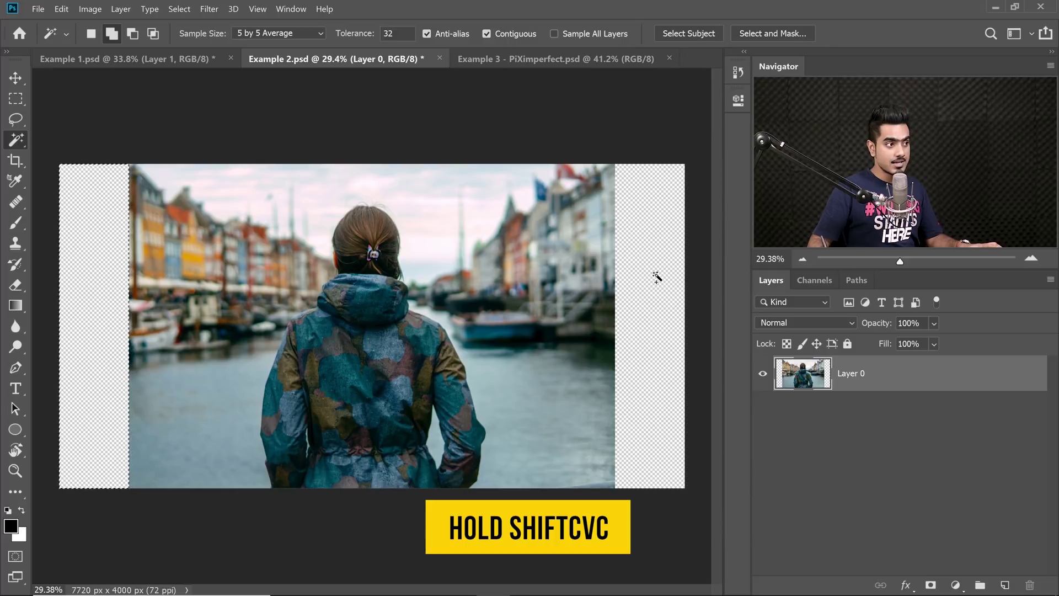
# - Expand the selection of both transparent side strips by 1 pixel so it overlaps the photo's edges
pyautogui.moveTo(573, 284); pyautogui.dragTo(500, 221)
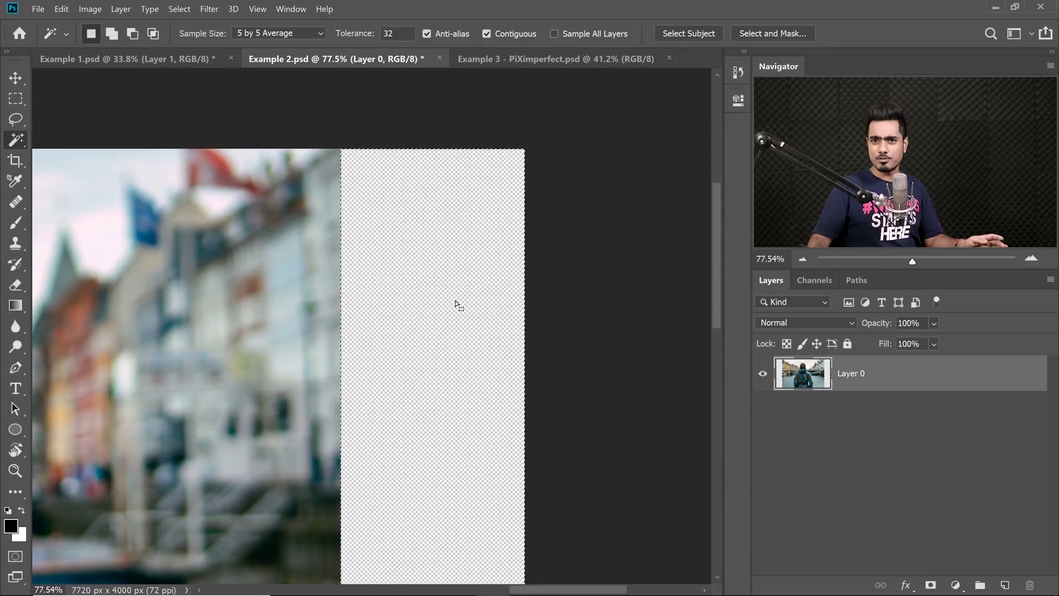
pyautogui.moveTo(298, 229); pyautogui.dragTo(400, 261)
pyautogui.moveTo(322, 261); pyautogui.dragTo(440, 303)
pyautogui.click(180, 9)
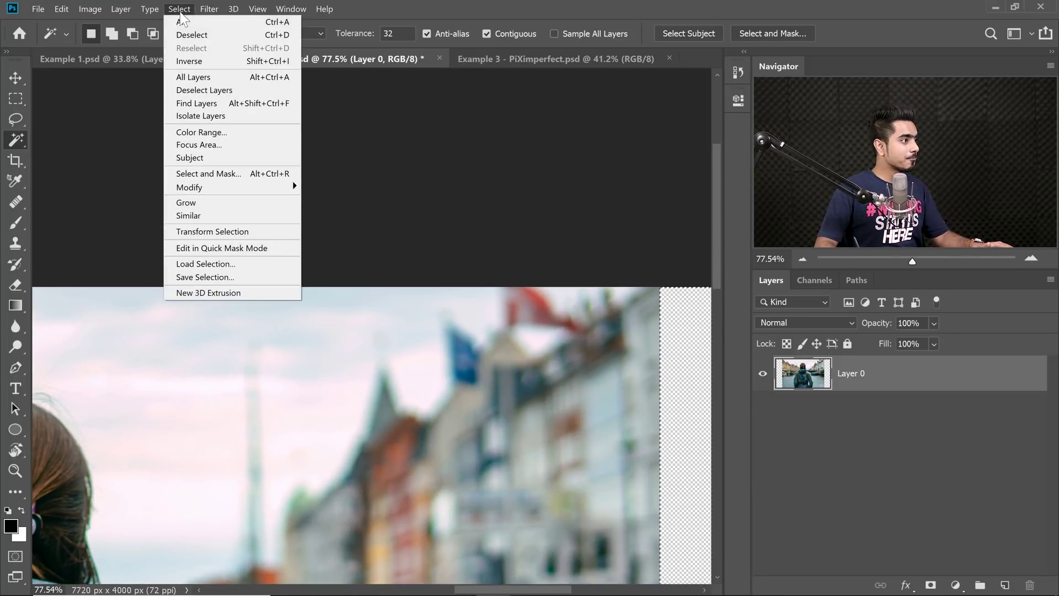
pyautogui.moveTo(231, 188)
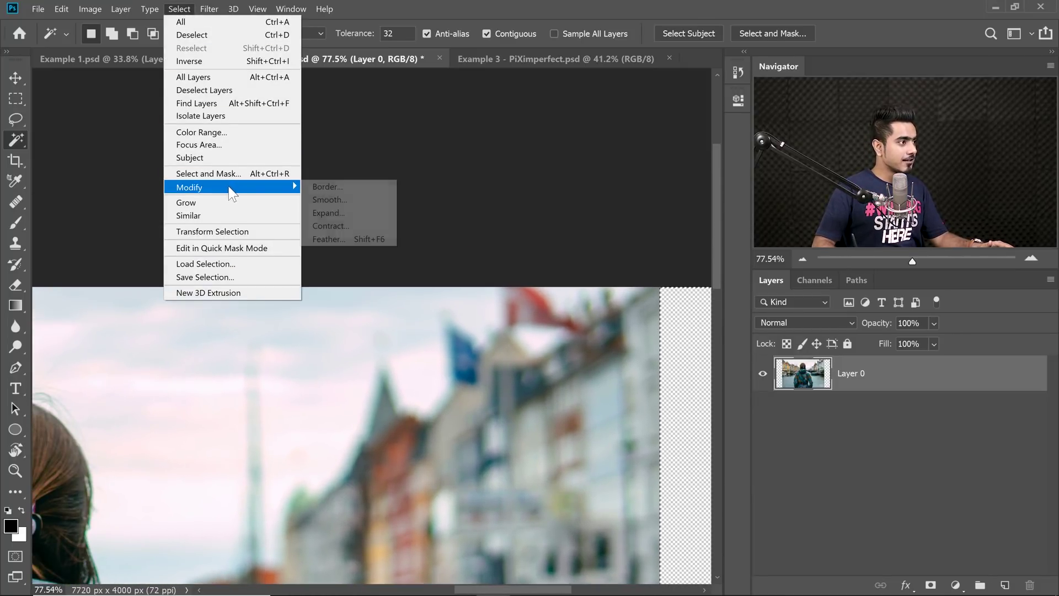
pyautogui.click(333, 213)
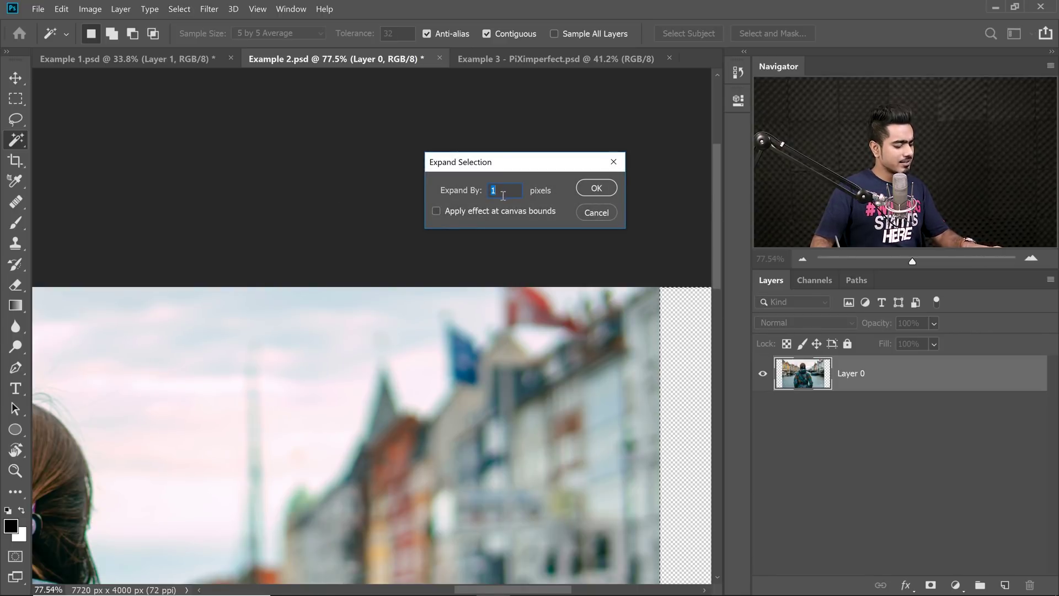
pyautogui.click(596, 188)
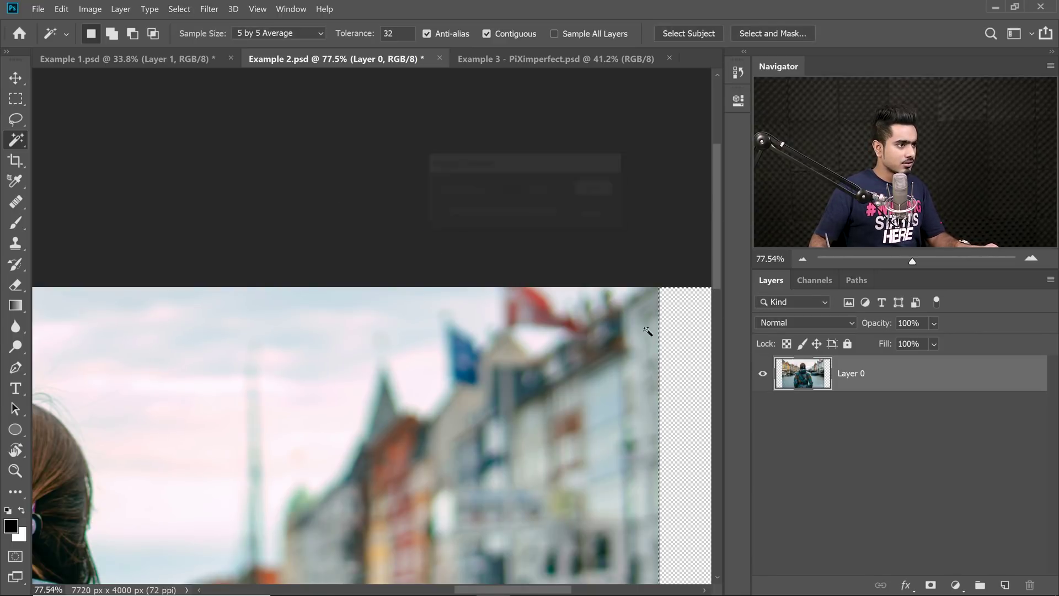
pyautogui.moveTo(623, 377); pyautogui.dragTo(662, 378)
pyautogui.moveTo(647, 362); pyautogui.dragTo(413, 349)
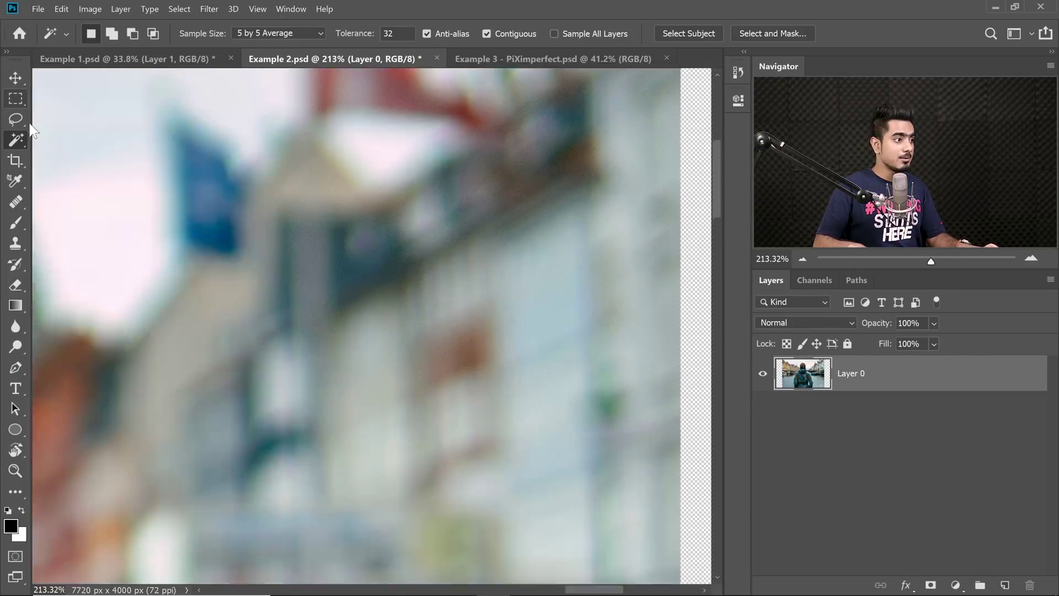
# - Start a Content-Aware Fill of the selected side strips and enable the Scale option
pyautogui.hotkey('ctrl', '0')
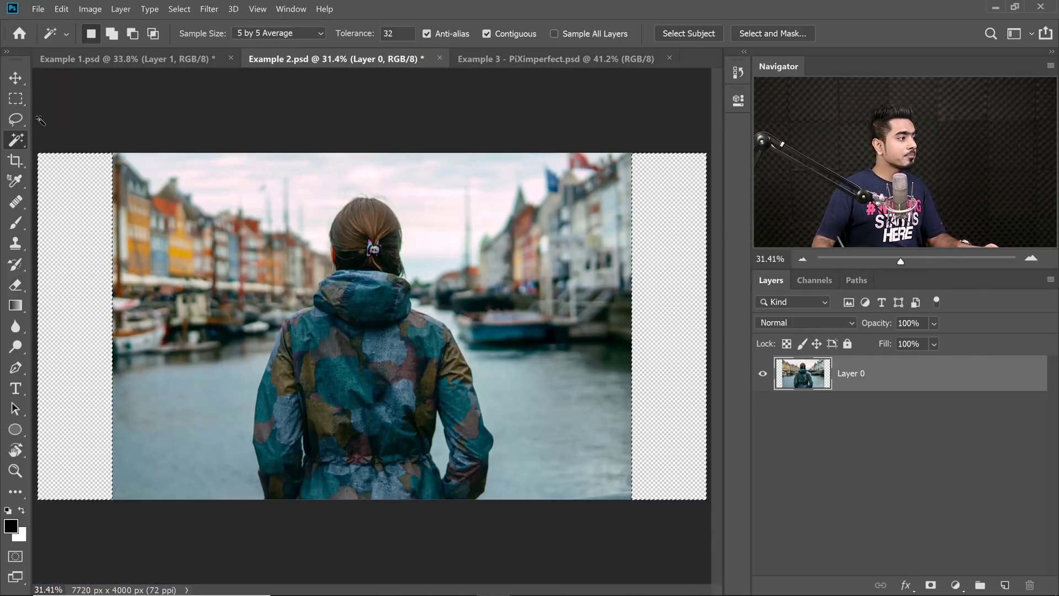
pyautogui.click(62, 9)
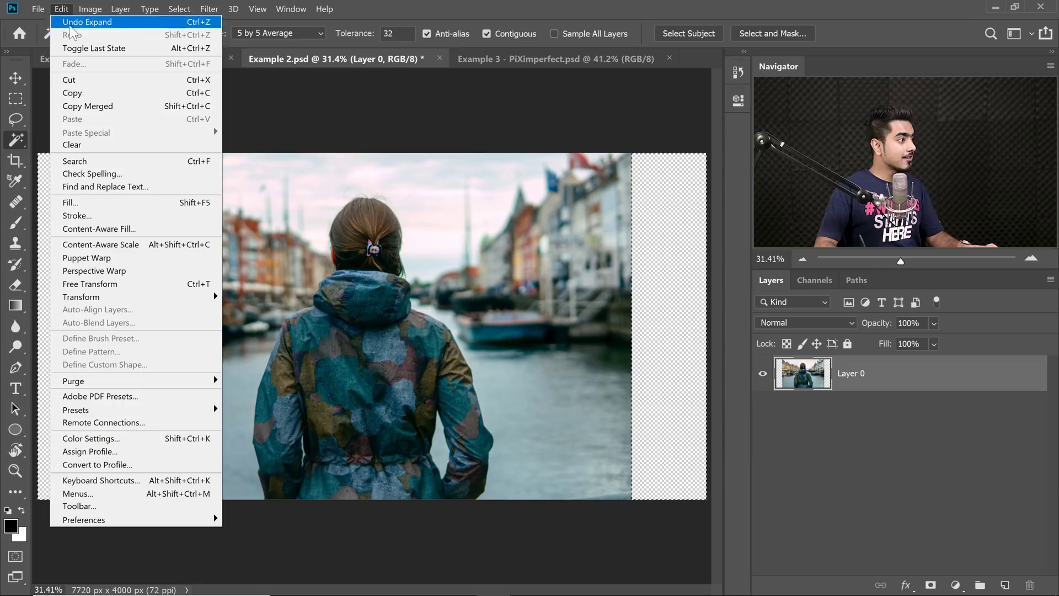
pyautogui.click(122, 230)
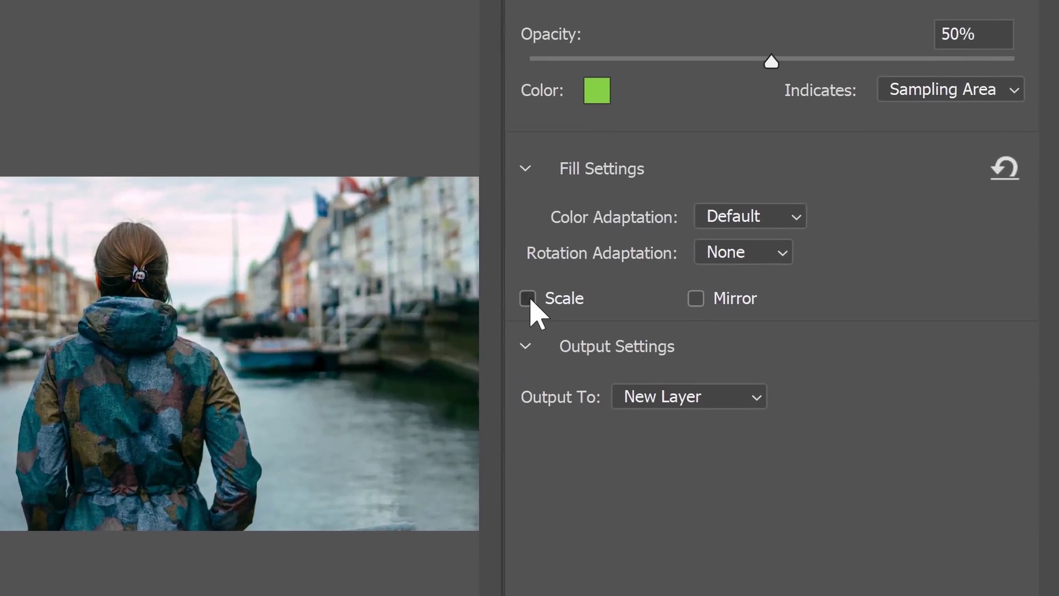
pyautogui.click(528, 299)
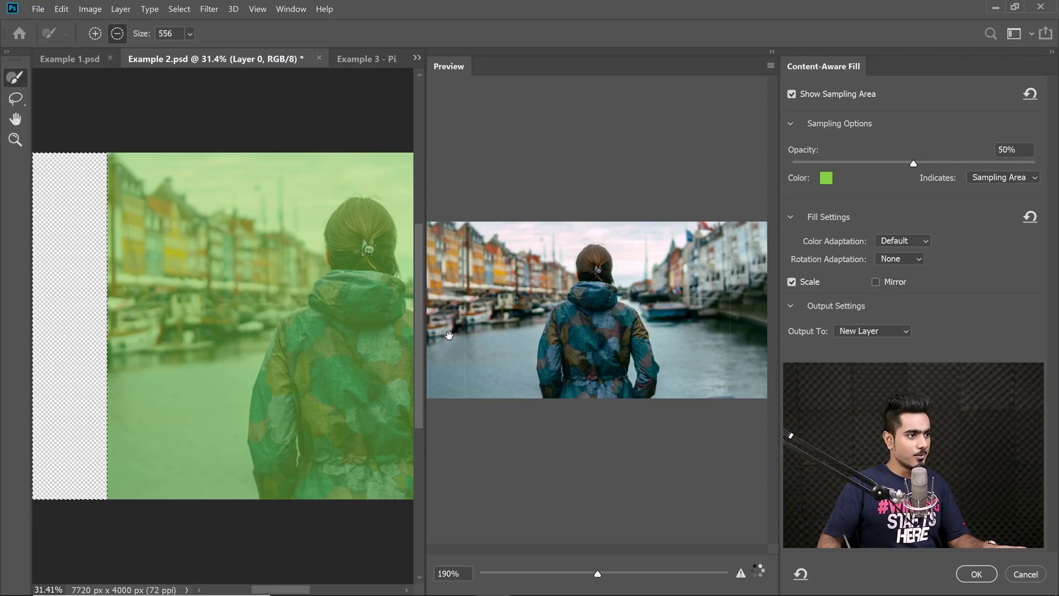
# - Try High and Very High Color Adaptation, settle on High, then apply the fill to a new layer and clear the selection
pyautogui.click(913, 237)
pyautogui.click(904, 274)
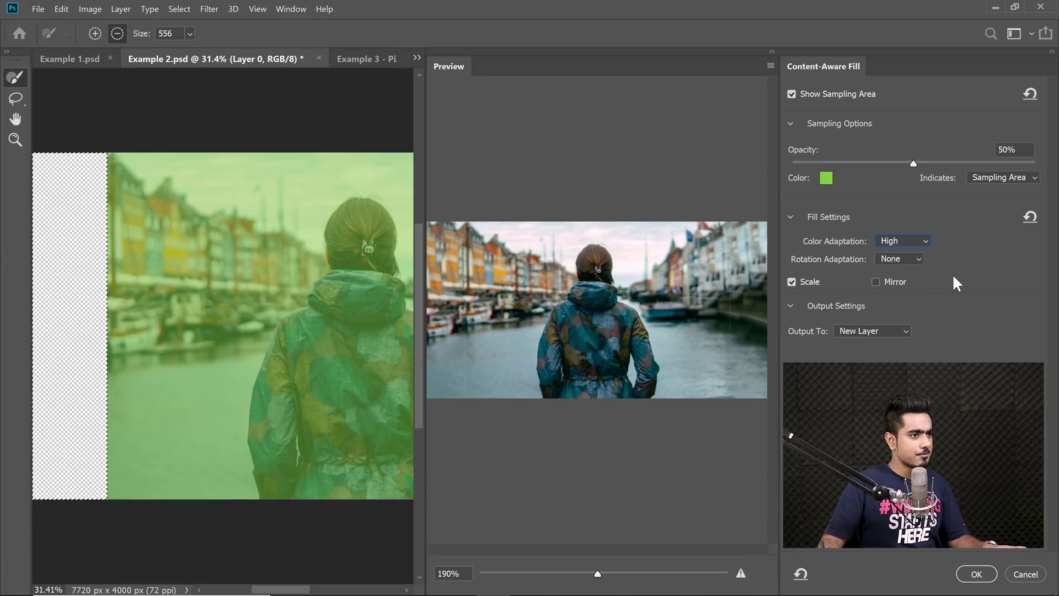
pyautogui.click(910, 241)
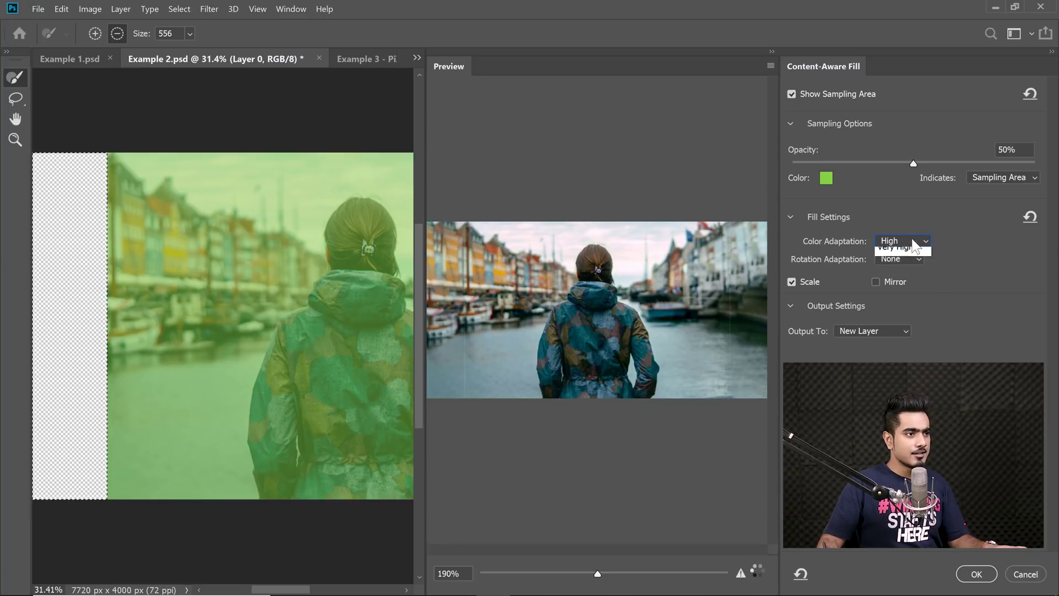
pyautogui.click(907, 288)
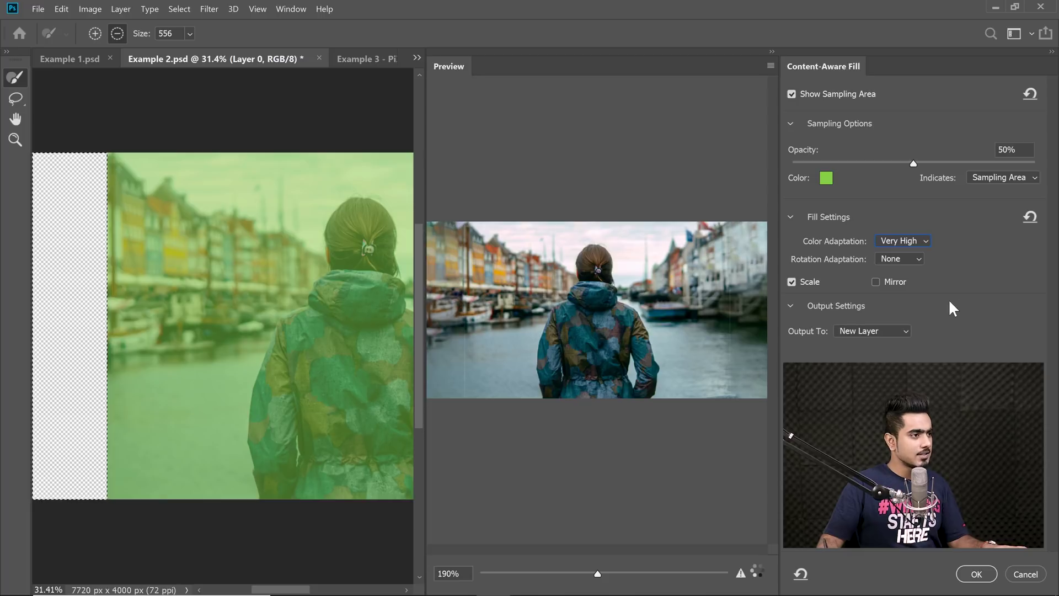
pyautogui.click(913, 244)
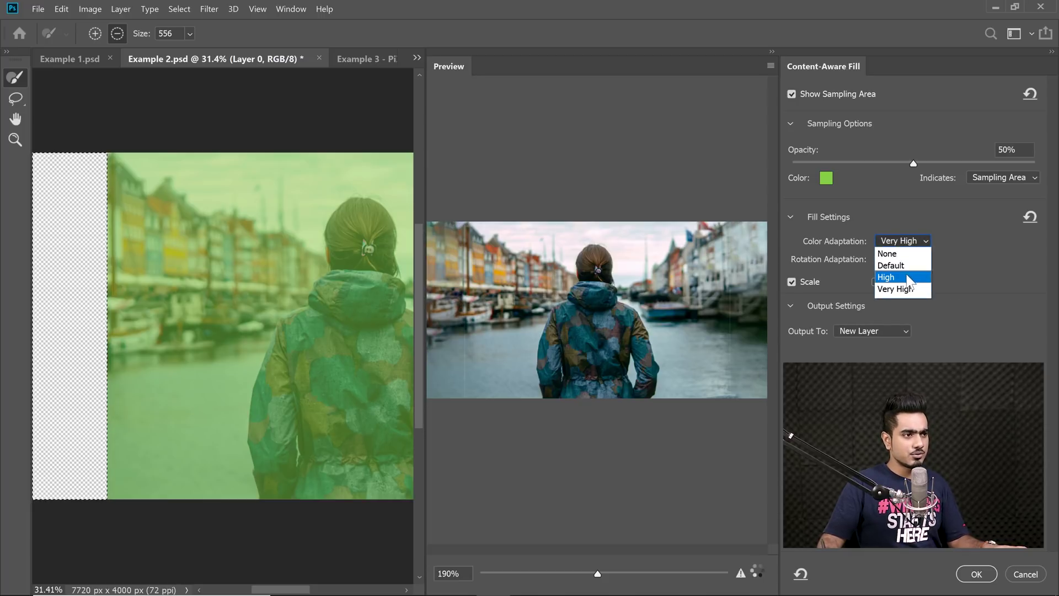
pyautogui.click(910, 277)
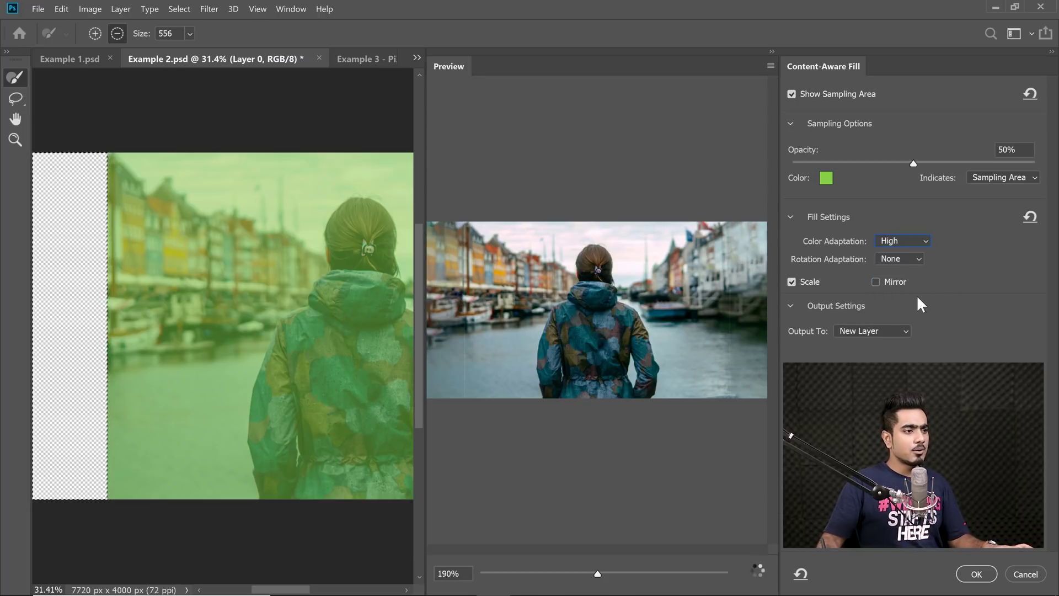
pyautogui.click(976, 574)
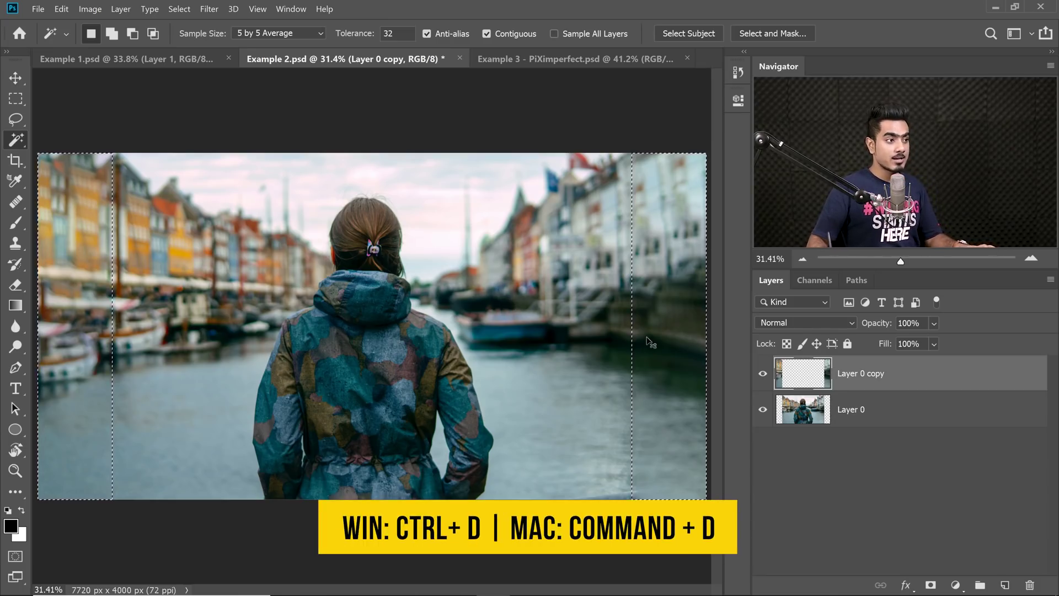
pyautogui.hotkey('ctrl', 'd')
# - Examine the filled areas on both sides of the harbour photo for visible seams and repeated patterns
pyautogui.moveTo(570, 334); pyautogui.dragTo(594, 335)
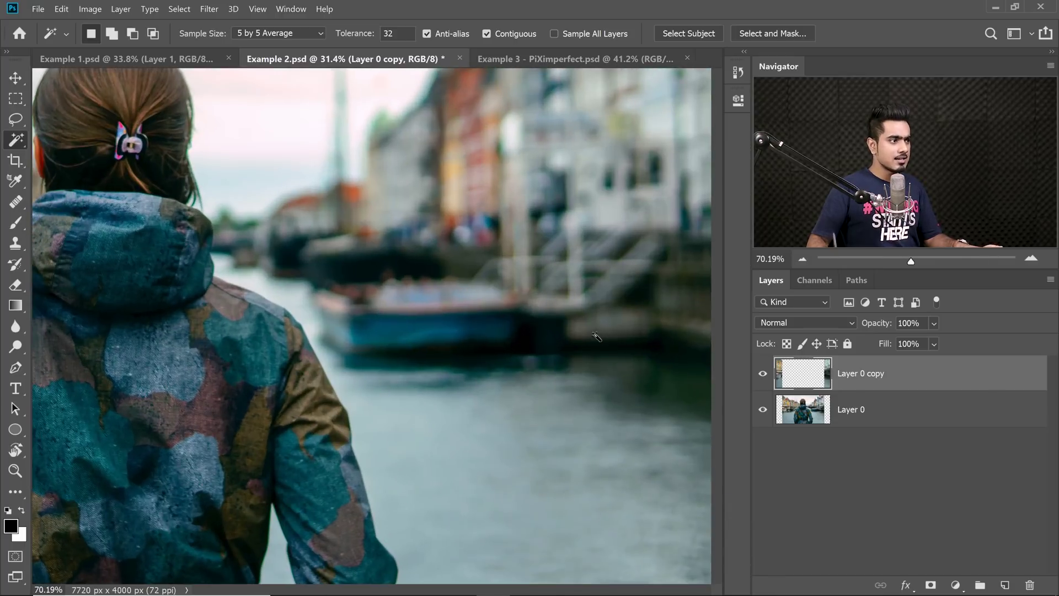
pyautogui.moveTo(448, 329); pyautogui.dragTo(666, 305)
pyautogui.moveTo(314, 201); pyautogui.dragTo(314, 322)
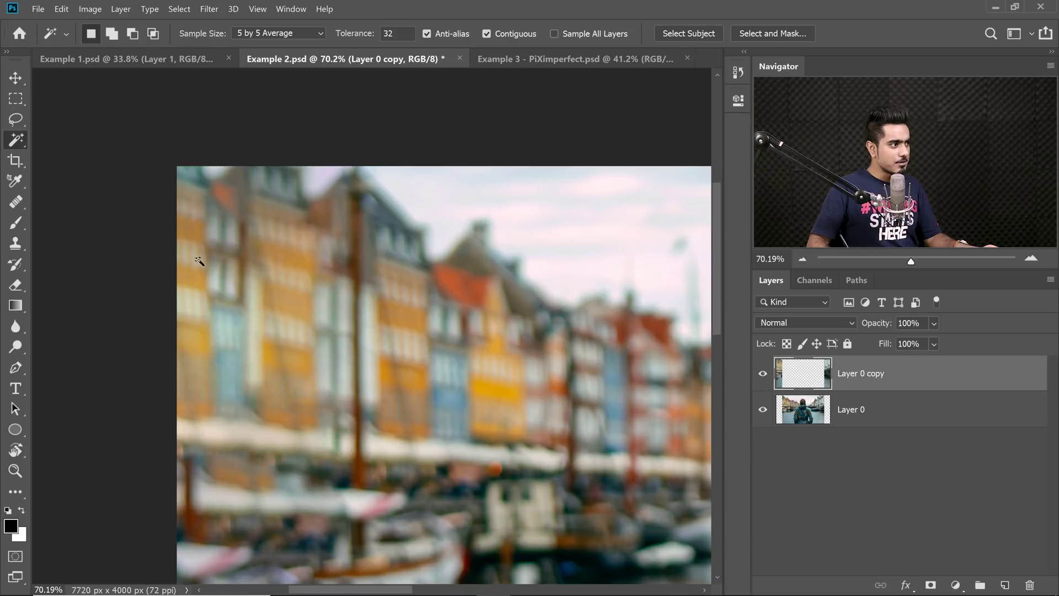
pyautogui.scroll(-5, 408, 325)
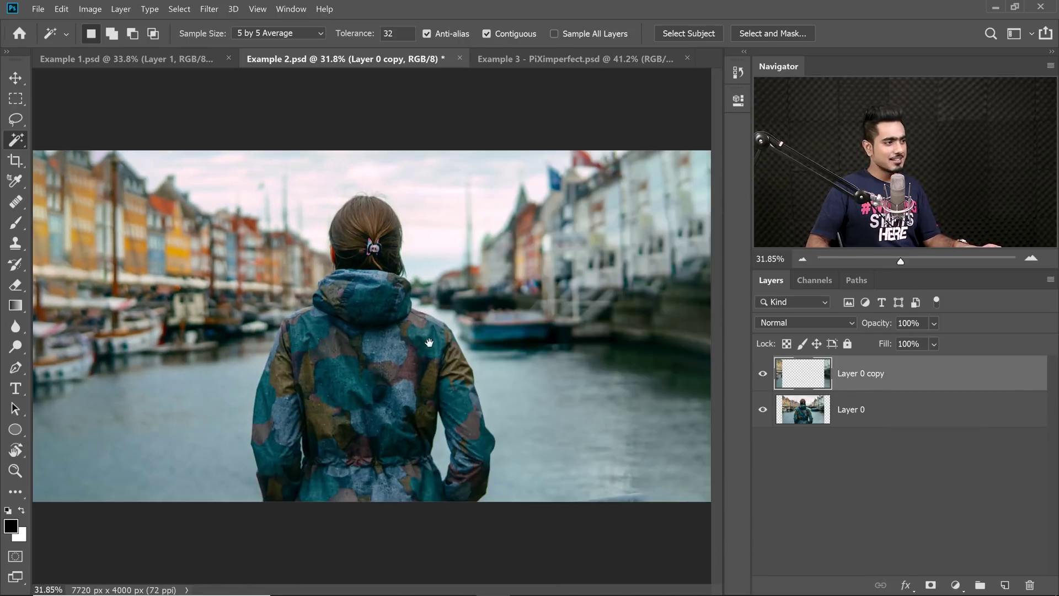
pyautogui.scroll(2, 318, 335)
pyautogui.moveTo(318, 335); pyautogui.dragTo(425, 354)
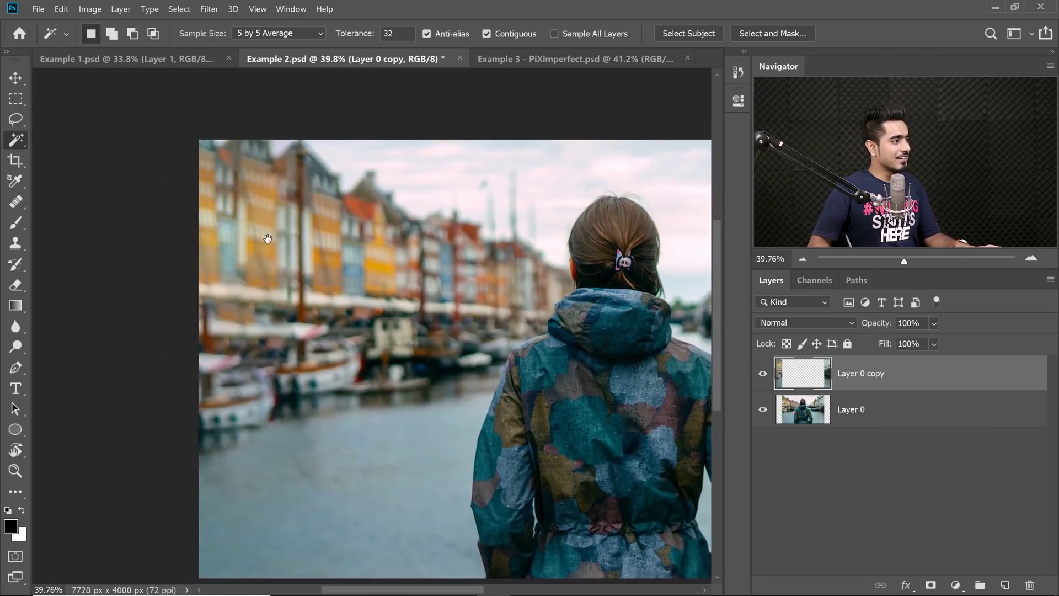
pyautogui.hscroll(-1, 268, 238)
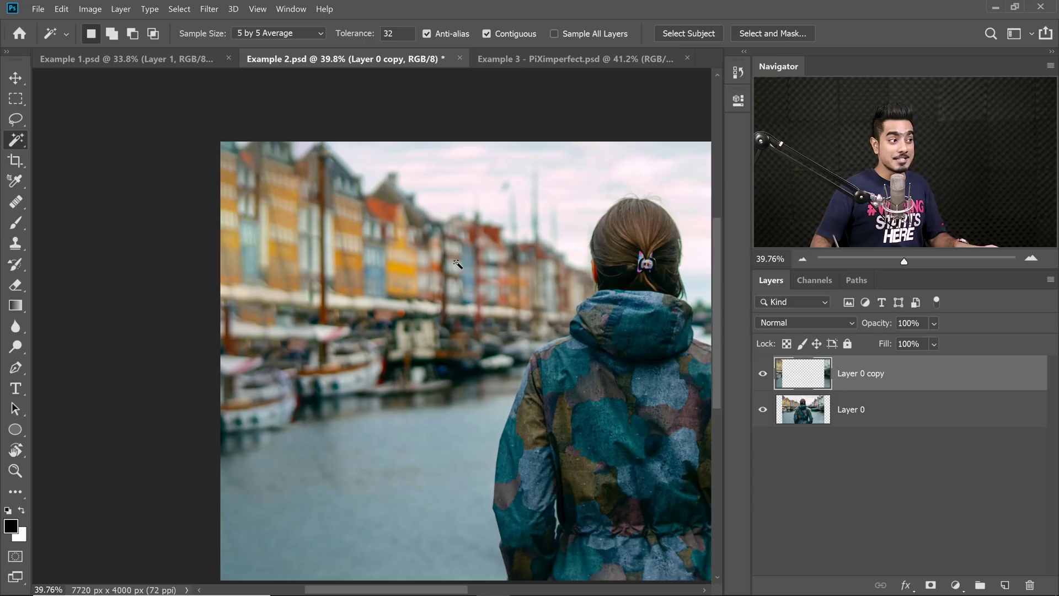
pyautogui.scroll(-1, 455, 265)
pyautogui.moveTo(455, 265); pyautogui.dragTo(311, 325)
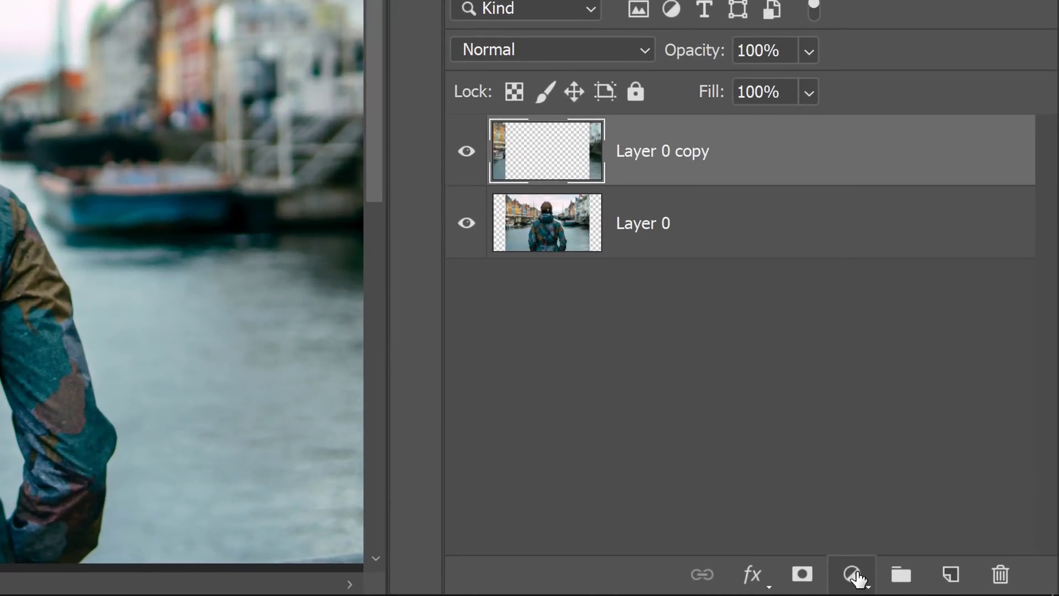
# - Add a Hue/Saturation adjustment layer above the fill and target the Yellows by sampling an orange building
pyautogui.click(853, 575)
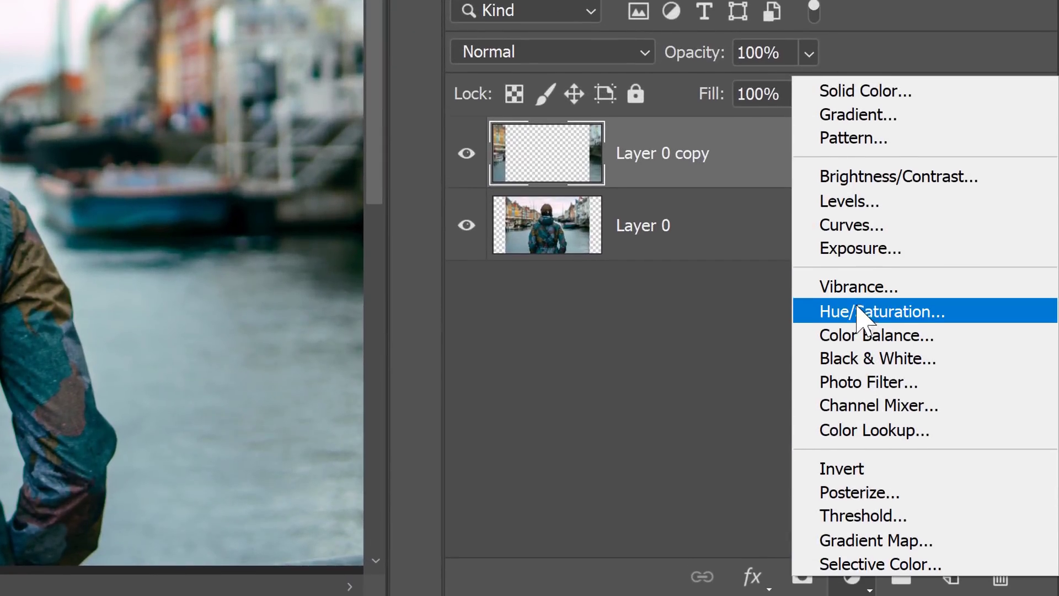
pyautogui.click(838, 310)
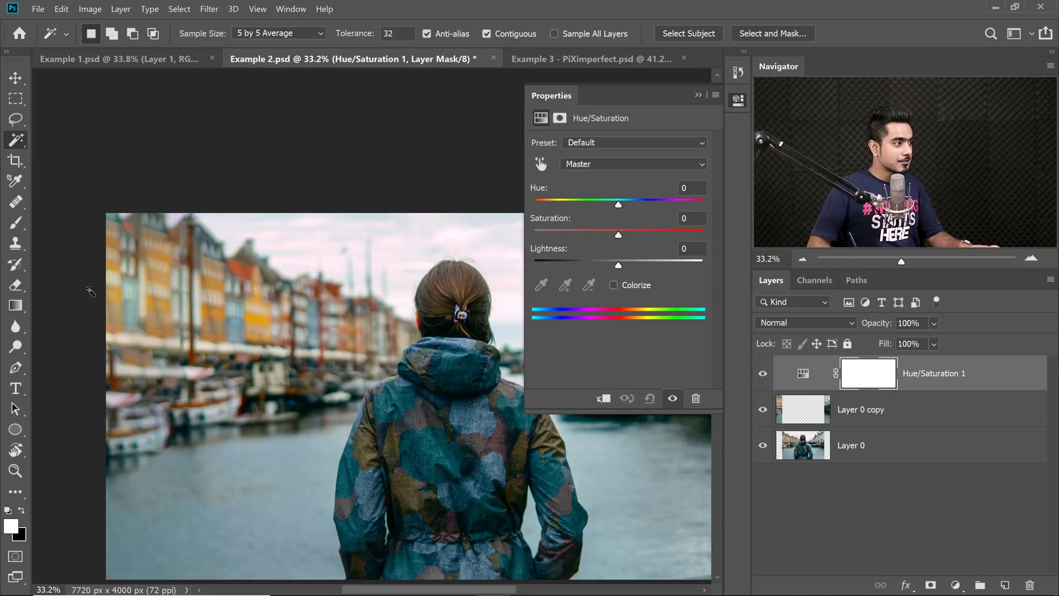
pyautogui.click(541, 163)
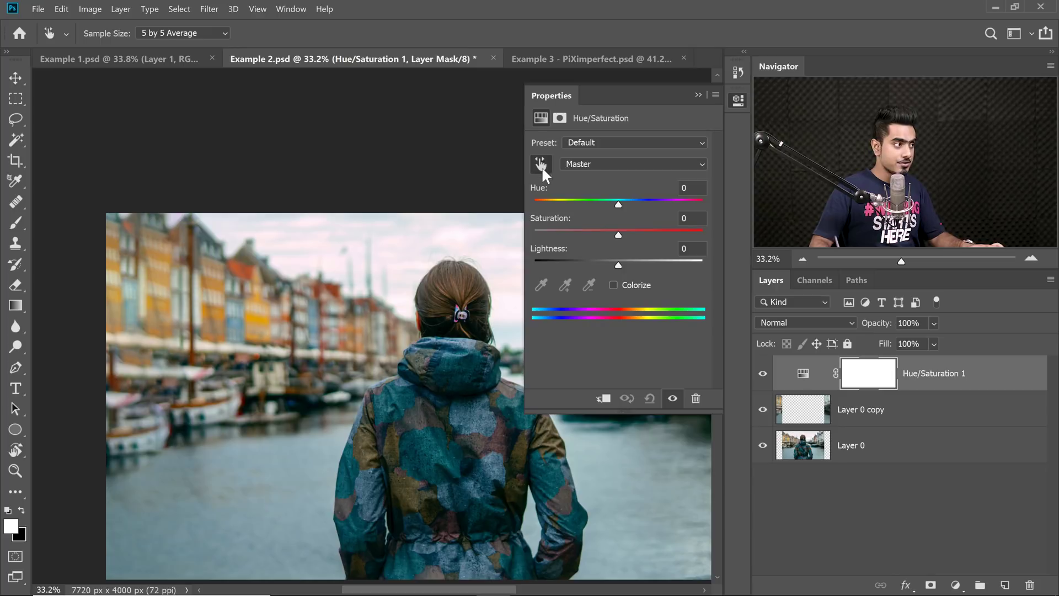
pyautogui.click(172, 274)
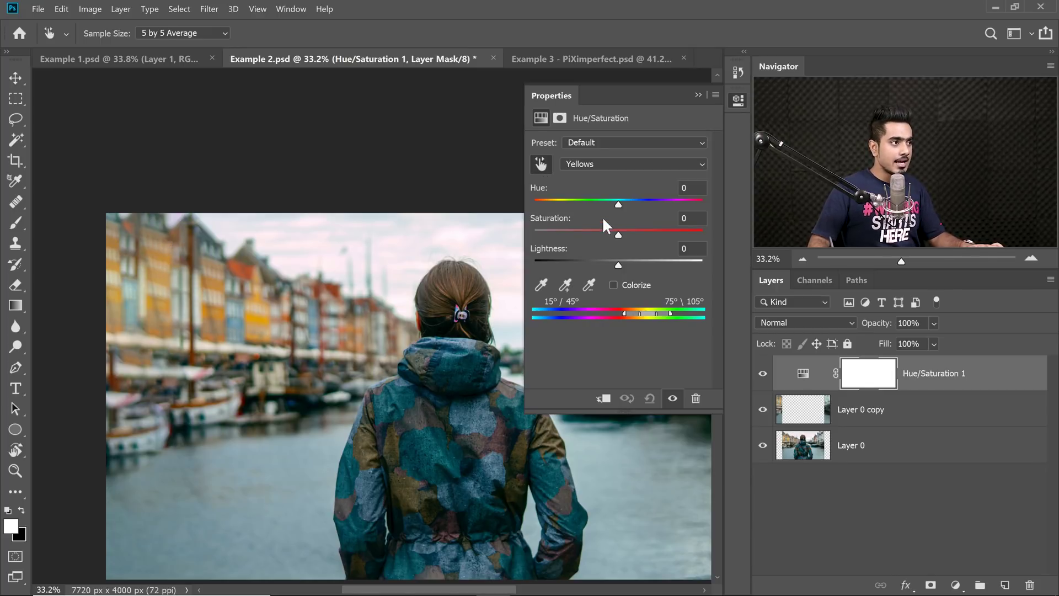
# - Push the Yellows to Hue +180 and Saturation +100, and widen their color range to 332°/20° through 99°\150° to cover the buildings
pyautogui.moveTo(618, 204); pyautogui.dragTo(698, 202)
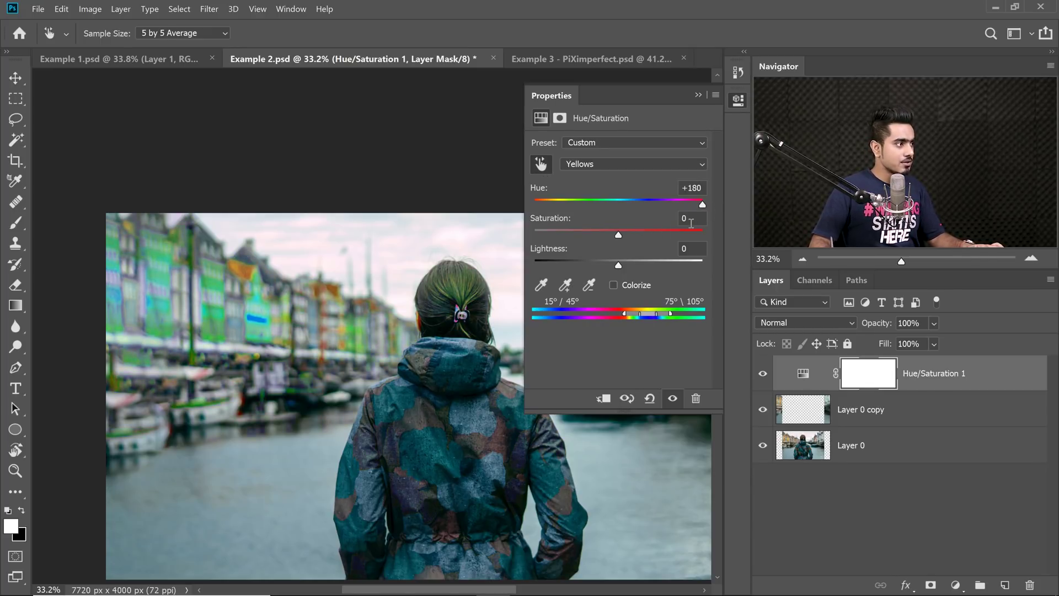
pyautogui.moveTo(651, 235); pyautogui.dragTo(719, 227)
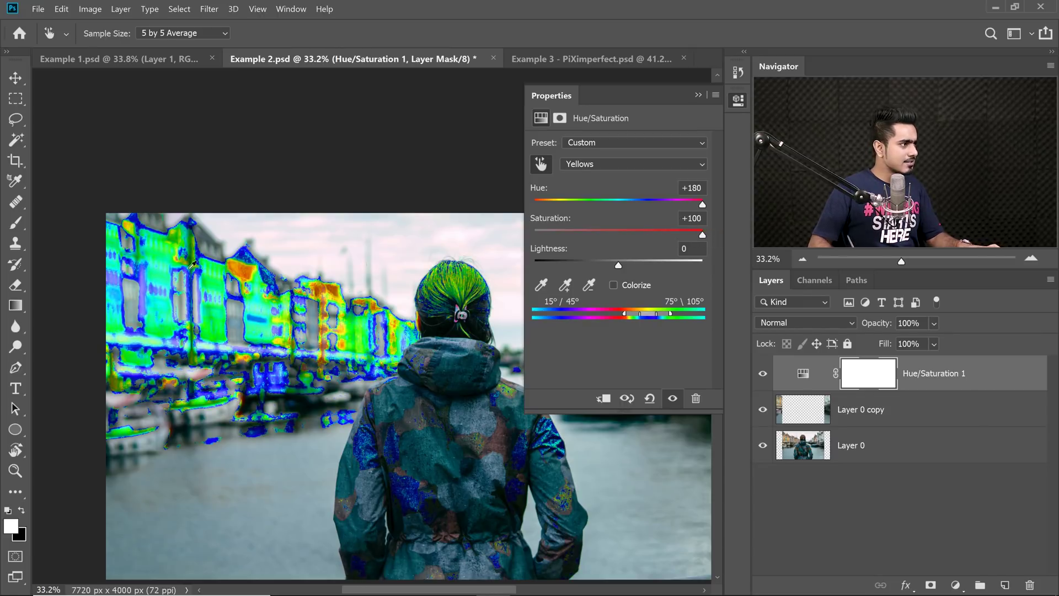
pyautogui.moveTo(149, 298); pyautogui.dragTo(220, 273)
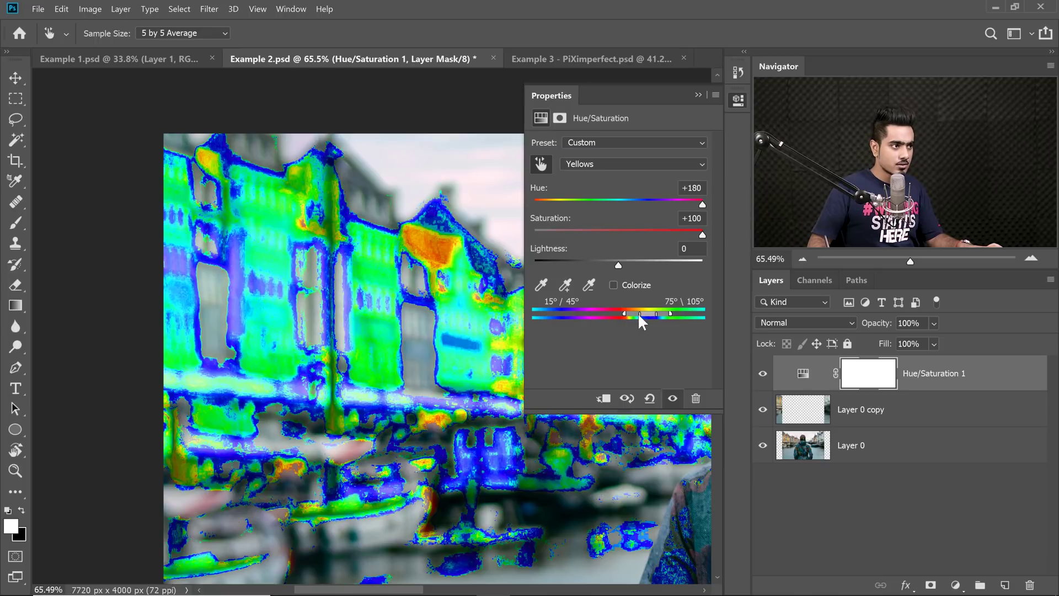
pyautogui.moveTo(638, 314); pyautogui.dragTo(613, 314)
pyautogui.moveTo(632, 314); pyautogui.dragTo(667, 314)
pyautogui.moveTo(670, 313); pyautogui.dragTo(692, 313)
pyautogui.moveTo(613, 313); pyautogui.dragTo(604, 313)
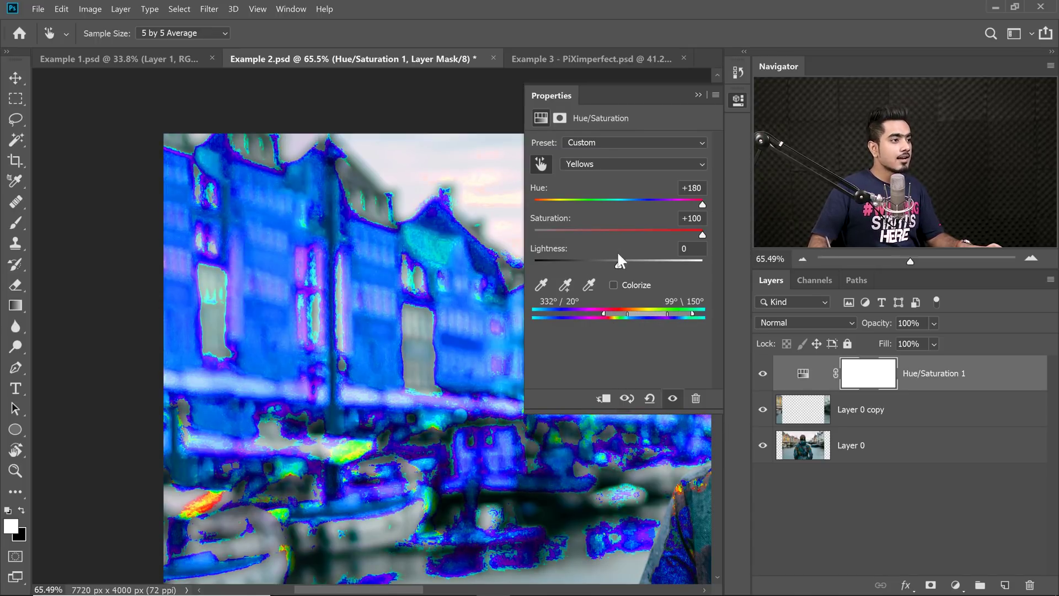
# - Recolor the orange buildings toward red by setting the Yellows to Hue about -29 and Saturation -18
pyautogui.click(618, 232)
pyautogui.click(618, 202)
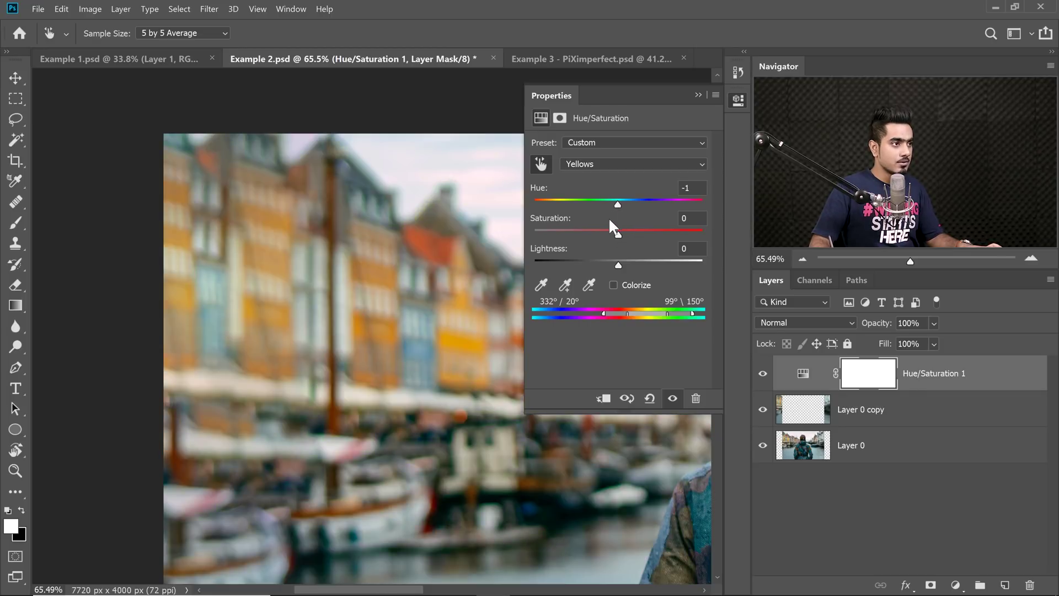
pyautogui.scroll(-1, 320, 234)
pyautogui.scroll(-3, 320, 234)
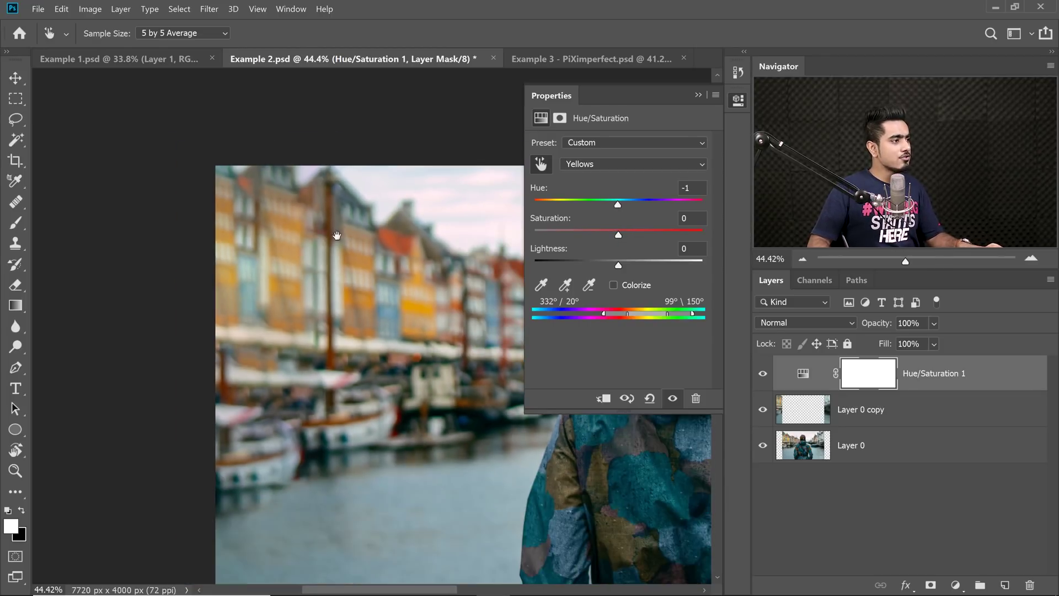
pyautogui.moveTo(336, 236); pyautogui.dragTo(260, 273)
pyautogui.moveTo(617, 203); pyautogui.dragTo(586, 231)
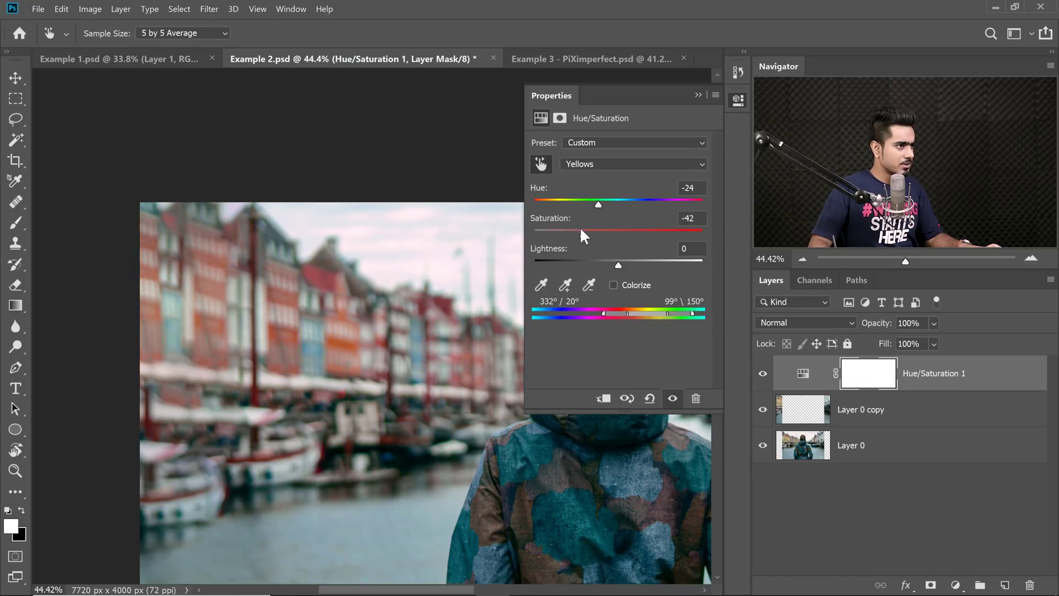
pyautogui.moveTo(597, 202); pyautogui.dragTo(587, 203)
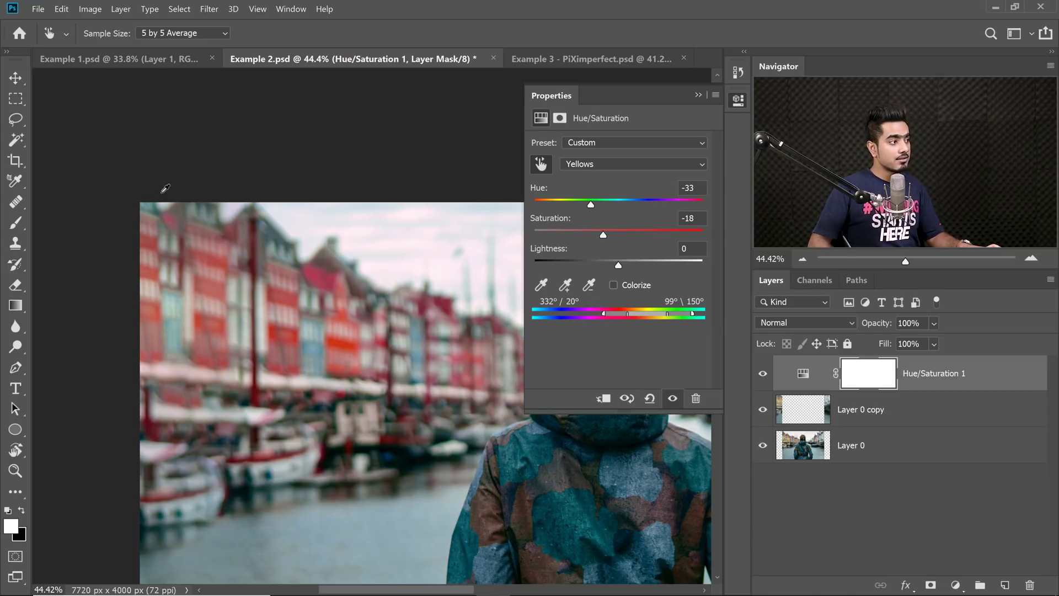
pyautogui.moveTo(590, 204)
pyautogui.mouseDown()
pyautogui.moveTo(603, 203)
pyautogui.moveTo(594, 204)
pyautogui.mouseUp()
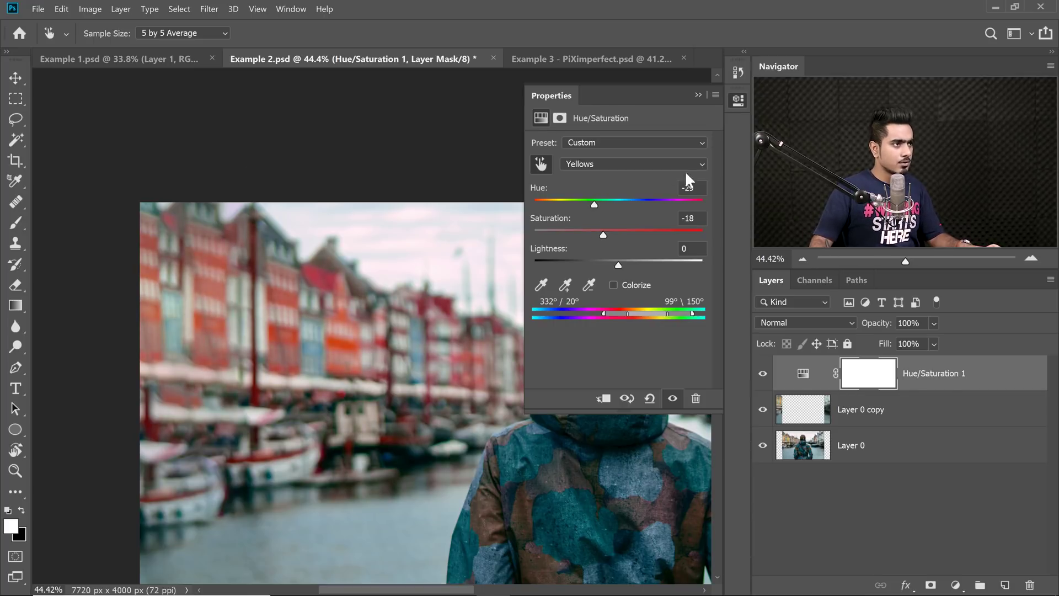
# - Invert the Hue/Saturation 1 mask to black and paint white over the leftmost orange building to limit the red recolor to it
pyautogui.click(874, 372)
pyautogui.press('w')
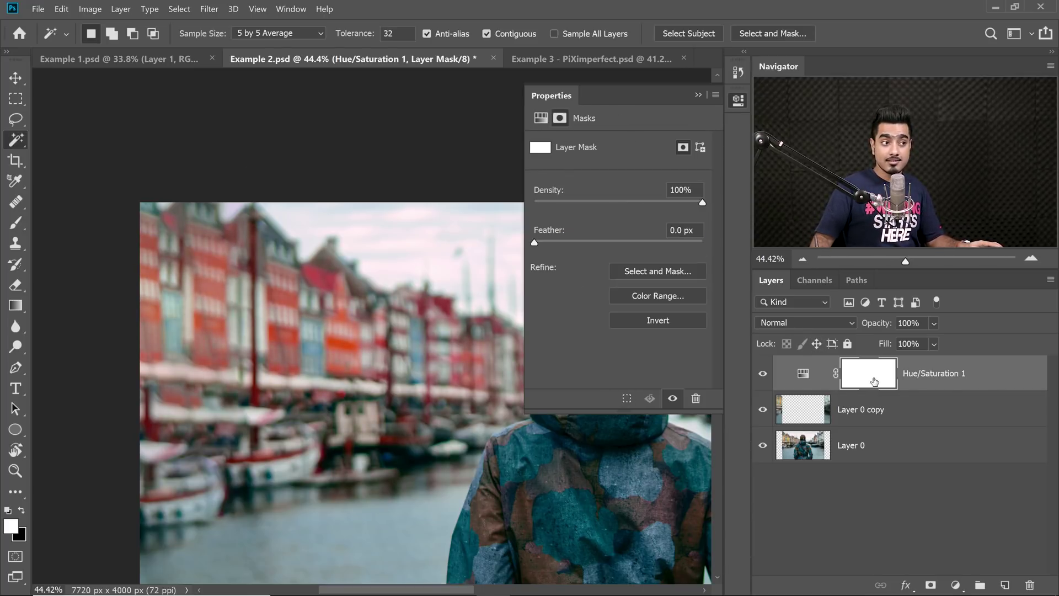
pyautogui.hotkey('ctrl', 'i')
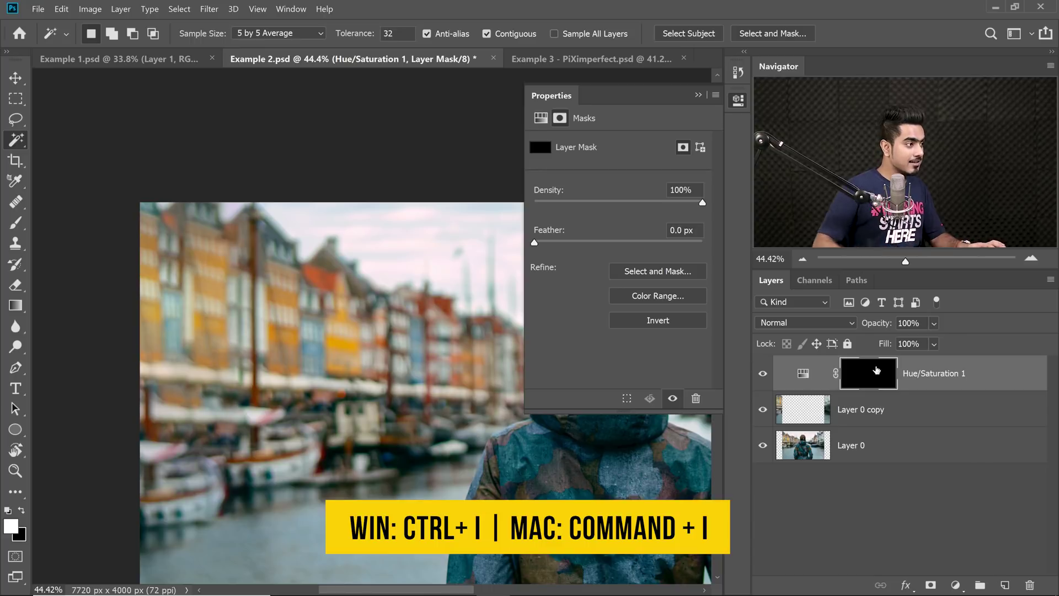
pyautogui.click(17, 223)
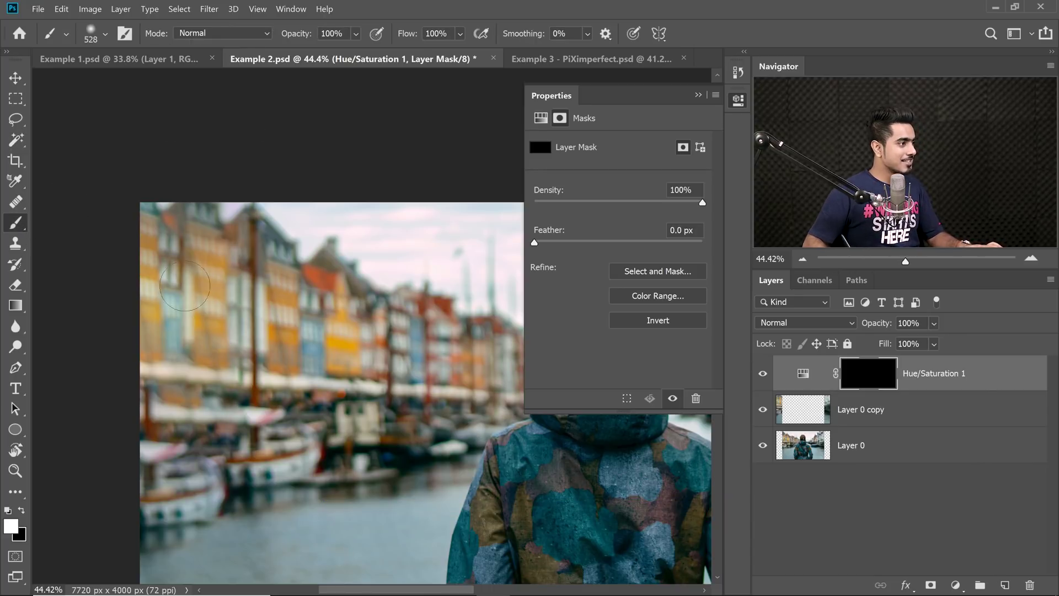
pyautogui.moveTo(243, 277)
pyautogui.mouseDown()
pyautogui.moveTo(215, 285)
pyautogui.moveTo(236, 290)
pyautogui.mouseUp()
pyautogui.scroll(2, 236, 289)
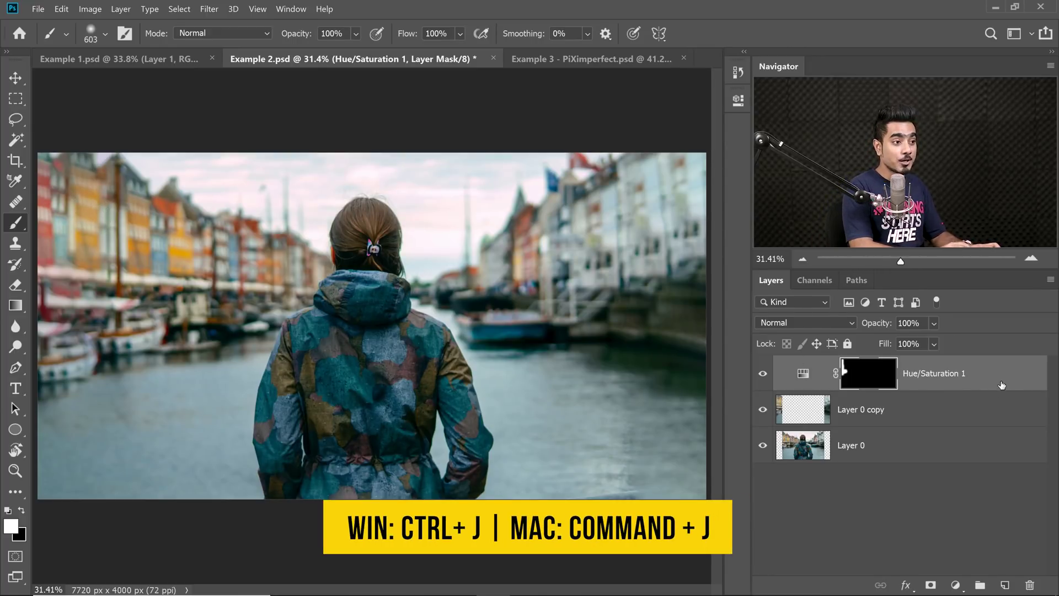
# - Duplicate the Hue/Saturation 1 layer and paint the copy's mask completely black over the first building
pyautogui.hotkey('ctrl', 'j')
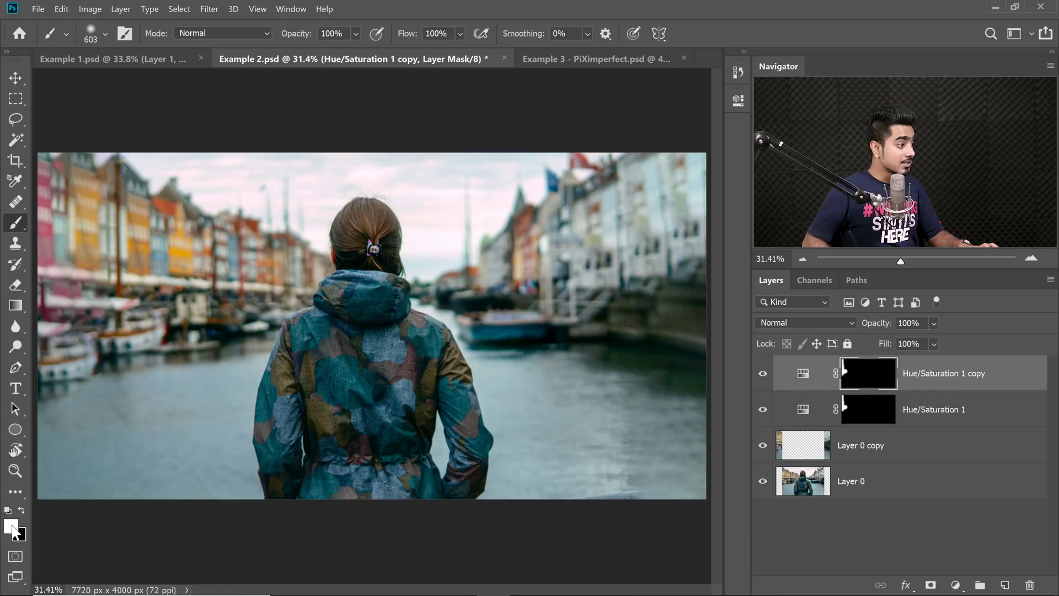
pyautogui.press('x')
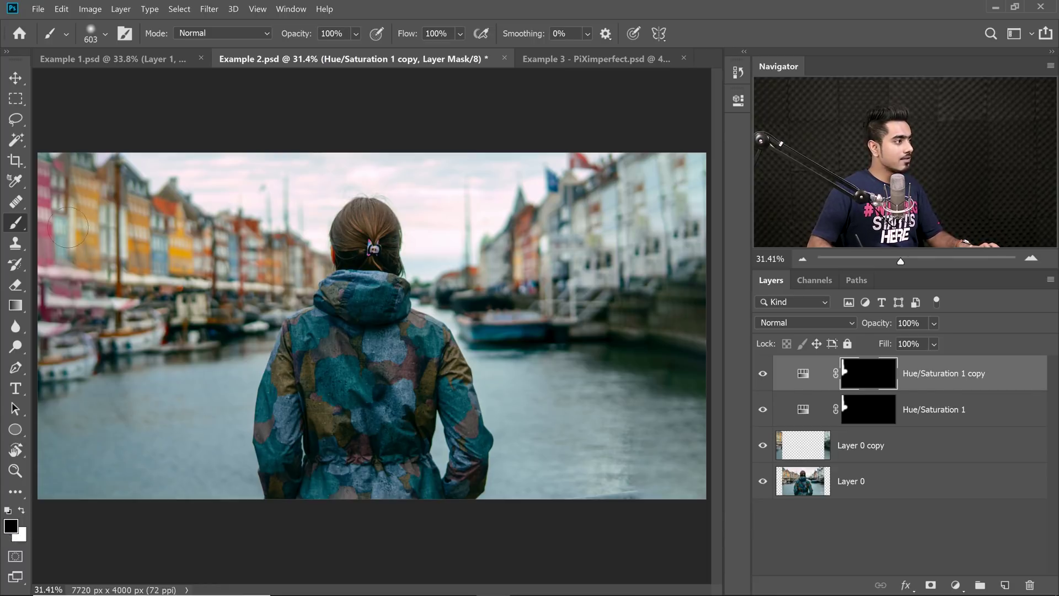
pyautogui.moveTo(70, 277)
pyautogui.mouseDown()
pyautogui.moveTo(104, 325)
pyautogui.moveTo(111, 314)
pyautogui.mouseUp()
pyautogui.keyDown('alt'); pyautogui.rightClick(112, 310); pyautogui.keyUp('alt')
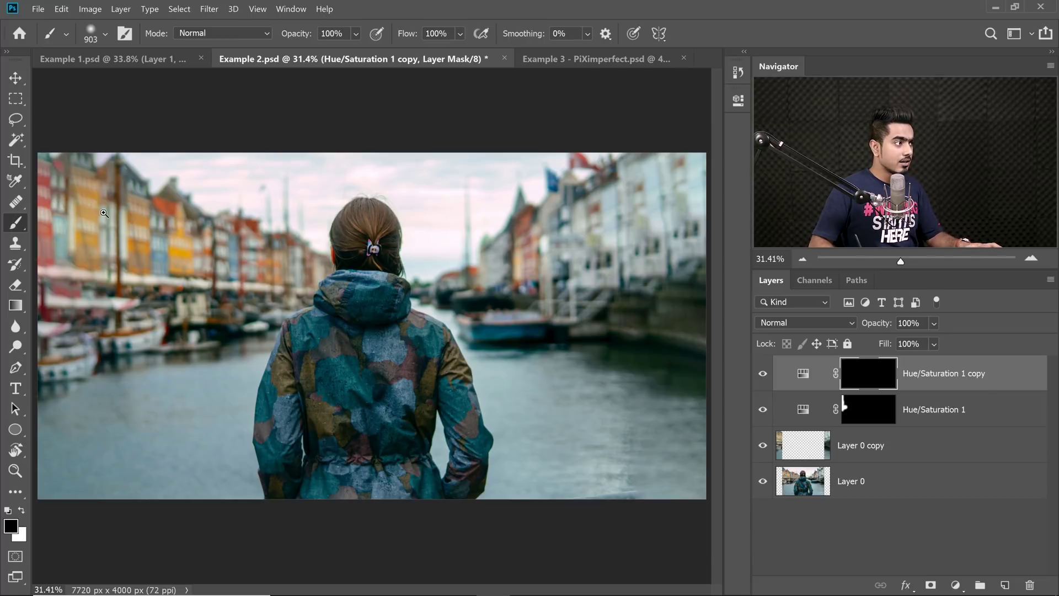
# - Paint white with a soft brush on the copy's mask over the next orange building, from its roof down to the awnings
pyautogui.moveTo(103, 212); pyautogui.dragTo(324, 293)
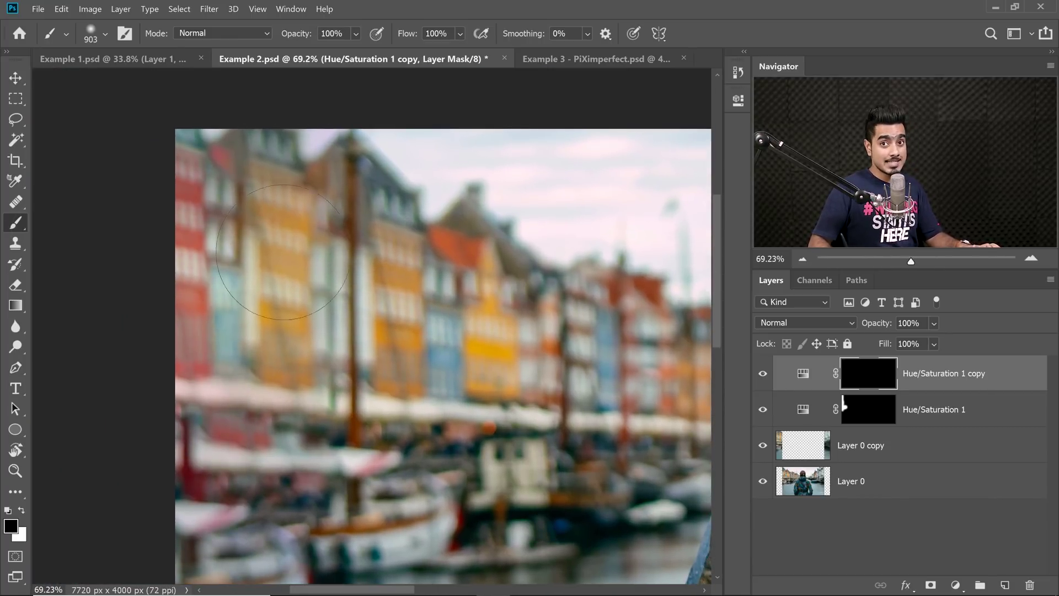
pyautogui.press('x')
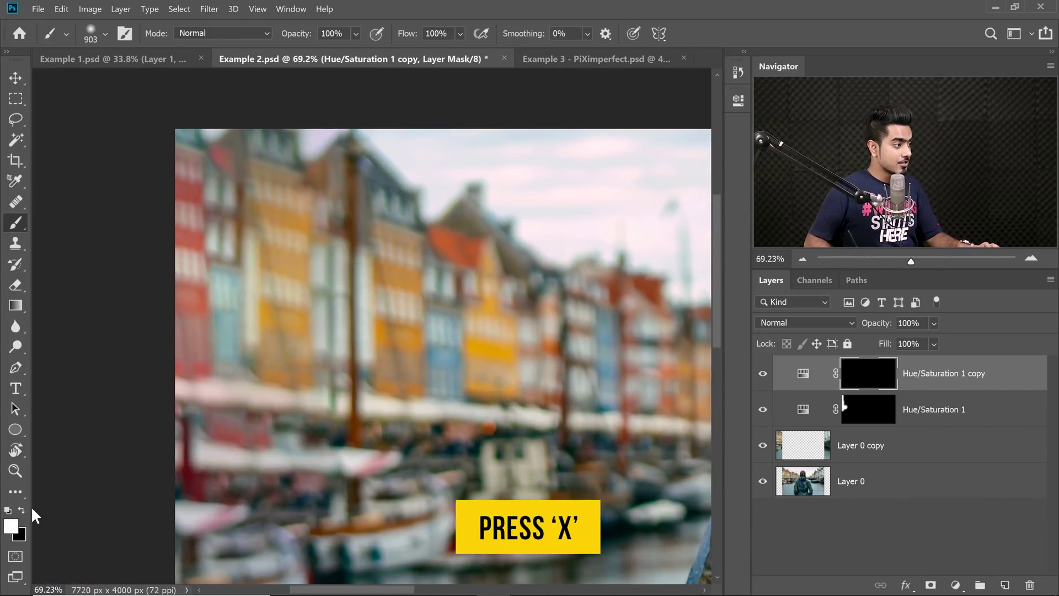
pyautogui.keyDown('alt'); pyautogui.rightClick(346, 328); pyautogui.keyUp('alt')
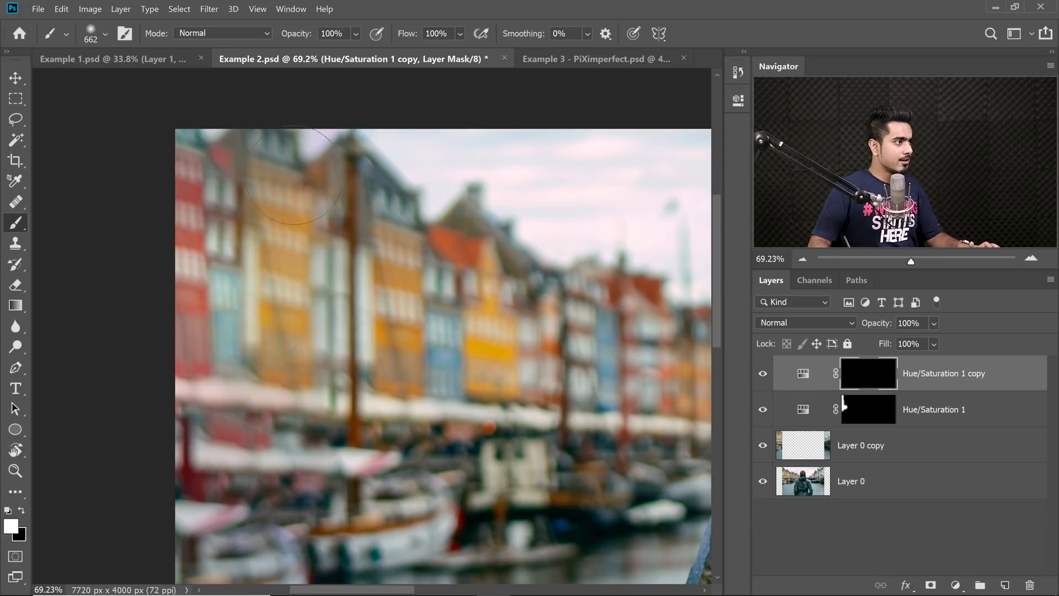
pyautogui.moveTo(294, 175)
pyautogui.mouseDown()
pyautogui.moveTo(260, 175)
pyautogui.moveTo(279, 224)
pyautogui.moveTo(272, 338)
pyautogui.moveTo(298, 360)
pyautogui.mouseUp()
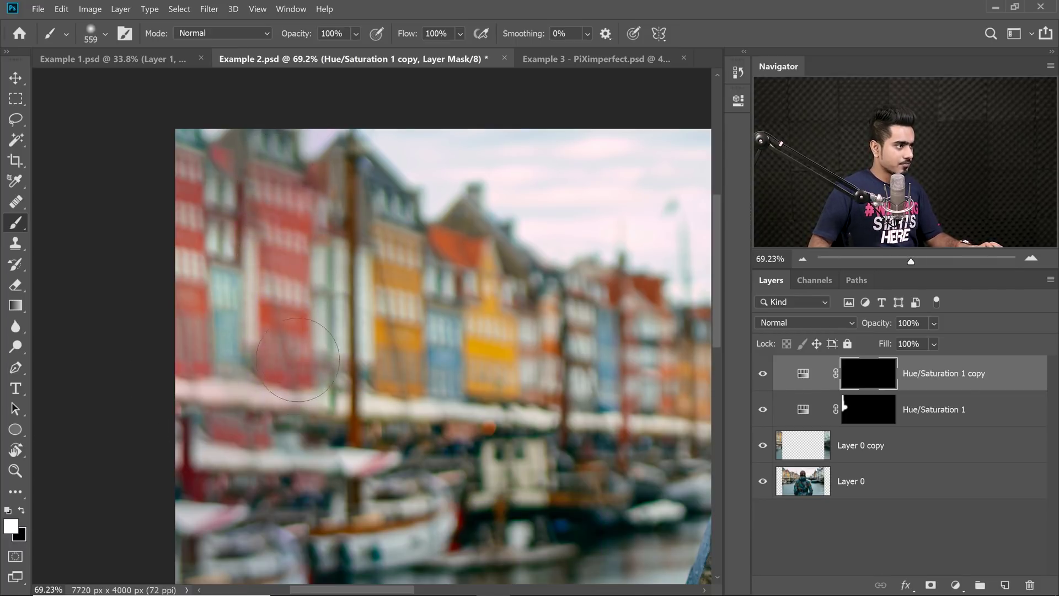
pyautogui.scroll(-3, 381, 259)
pyautogui.scroll(-2, 364, 181)
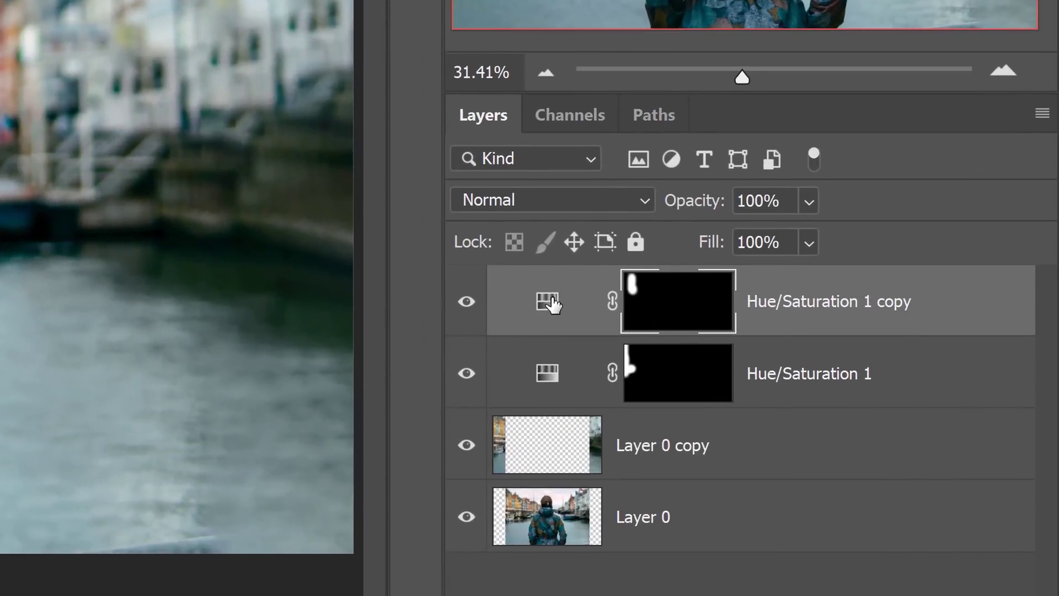
# - Open the Hue/Saturation 1 copy adjustment's settings and select its Yellows range
pyautogui.doubleClick(799, 382)
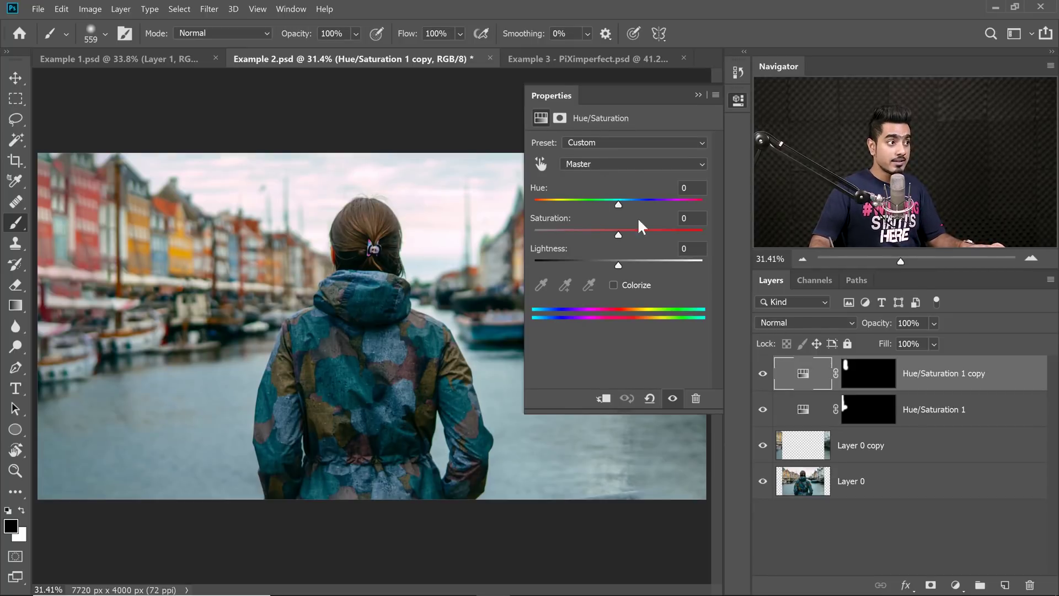
pyautogui.click(585, 164)
pyautogui.click(583, 187)
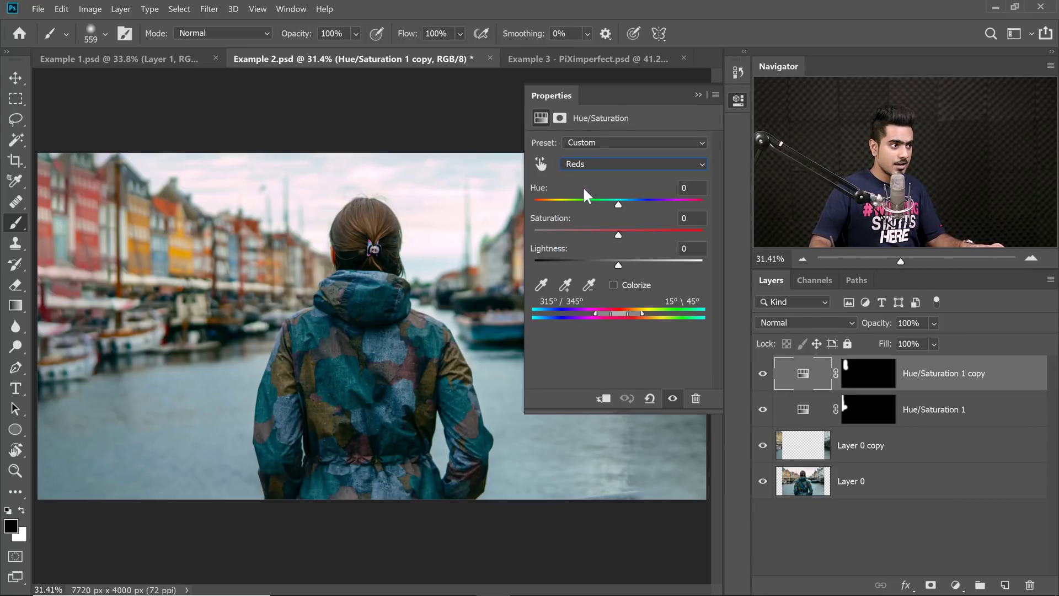
pyautogui.click(598, 168)
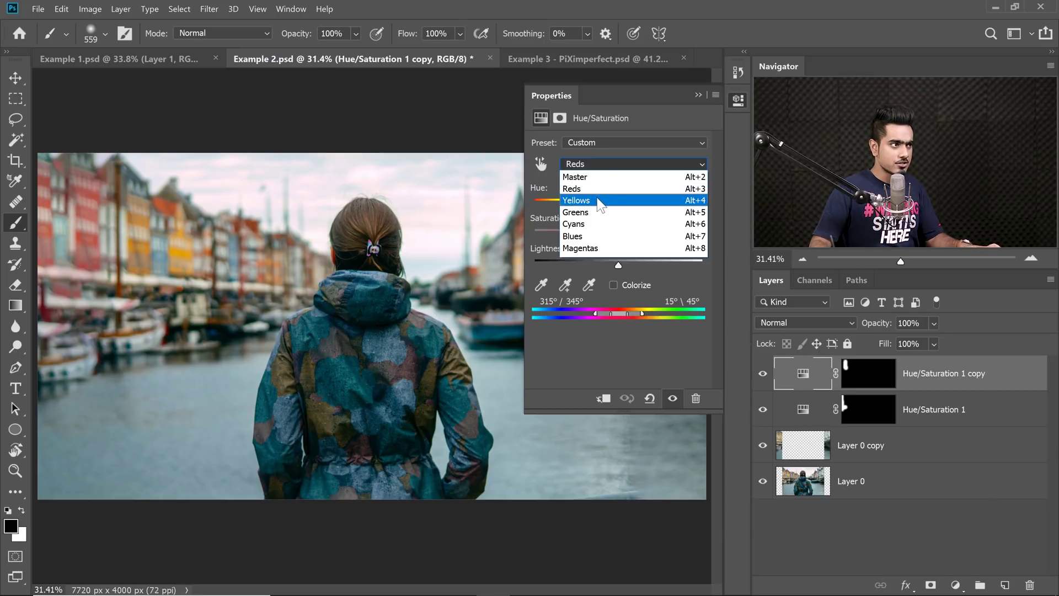
pyautogui.click(602, 200)
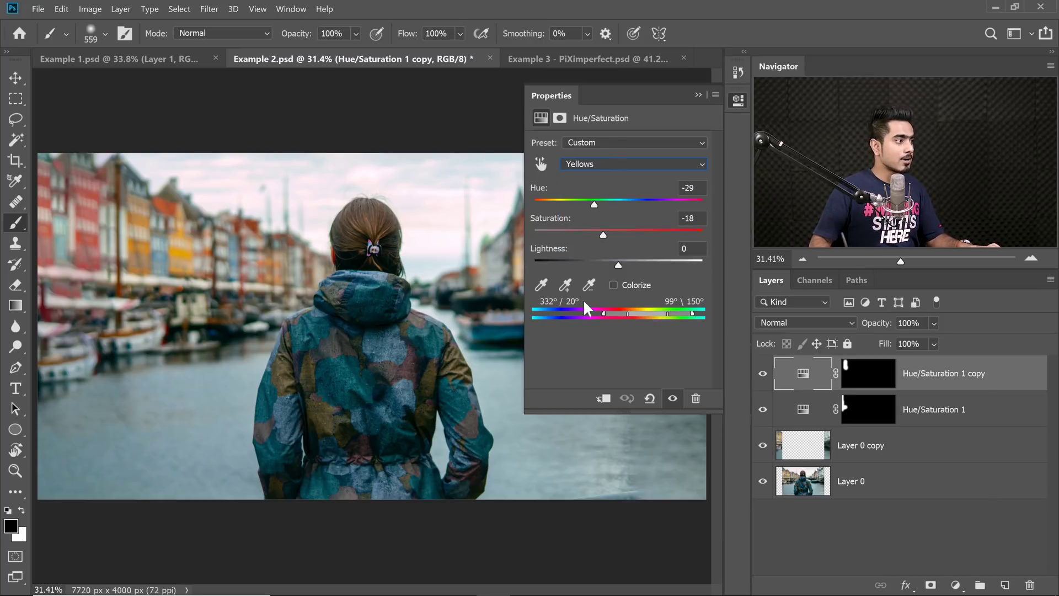
pyautogui.scroll(3, 254, 266)
pyautogui.moveTo(255, 266); pyautogui.dragTo(441, 332)
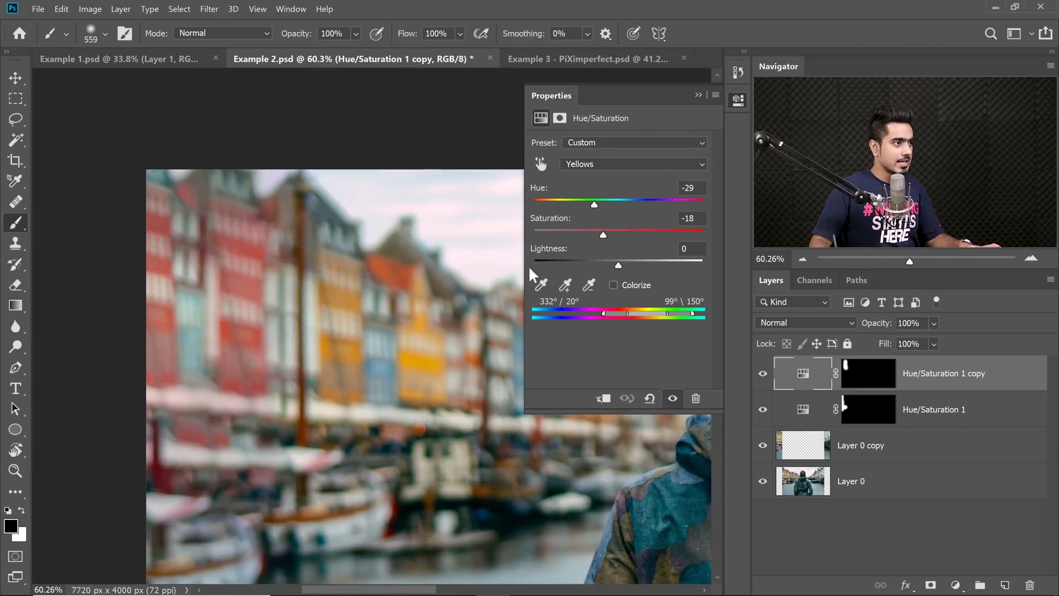
# - Recolor the second building blue by setting the Yellows to Hue -180, Saturation -35 and Lightness +15
pyautogui.moveTo(588, 202); pyautogui.dragTo(542, 201)
pyautogui.moveTo(331, 253); pyautogui.dragTo(184, 252)
pyautogui.moveTo(617, 262); pyautogui.dragTo(591, 231)
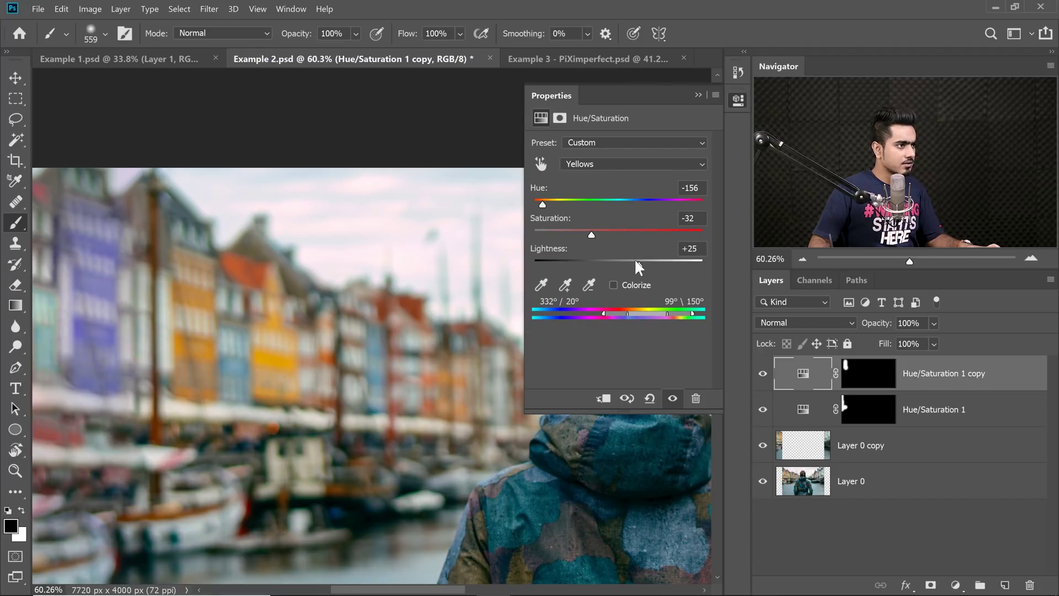
pyautogui.moveTo(635, 262); pyautogui.dragTo(630, 262)
pyautogui.moveTo(546, 203); pyautogui.dragTo(533, 206)
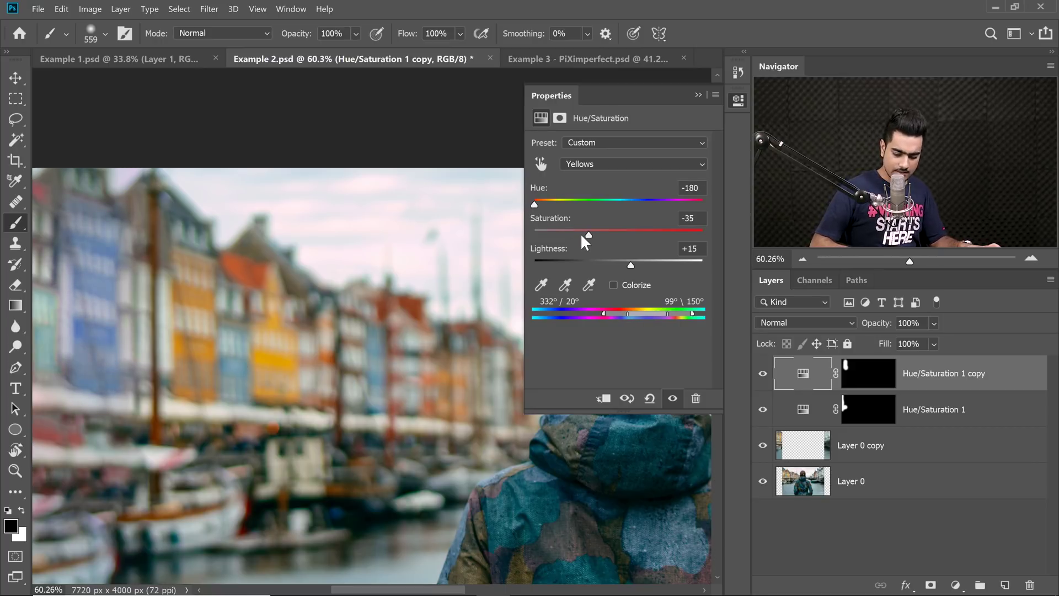
pyautogui.hotkey('ctrl', '0')
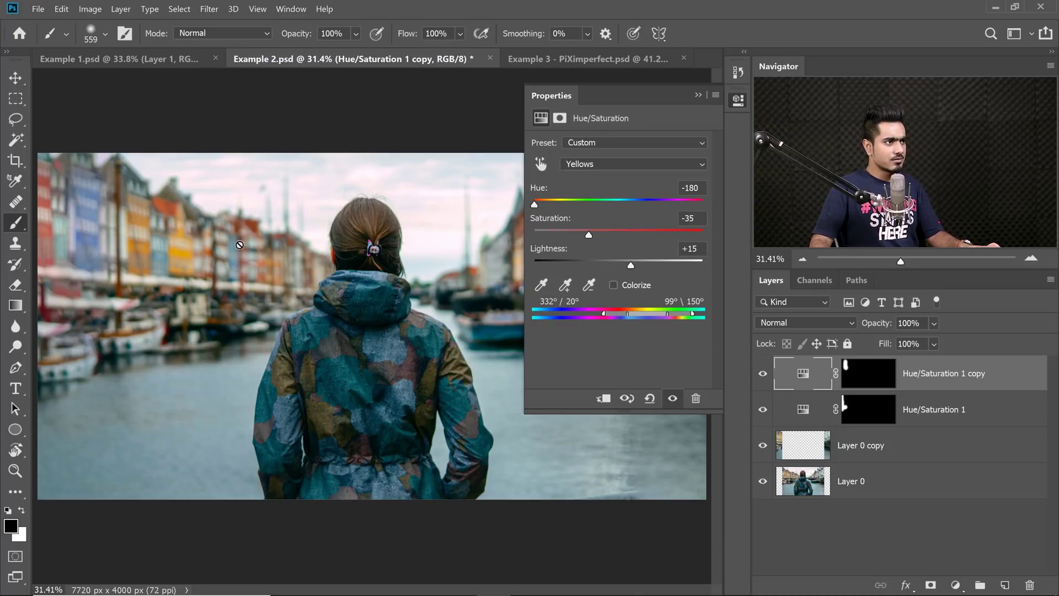
pyautogui.click(698, 95)
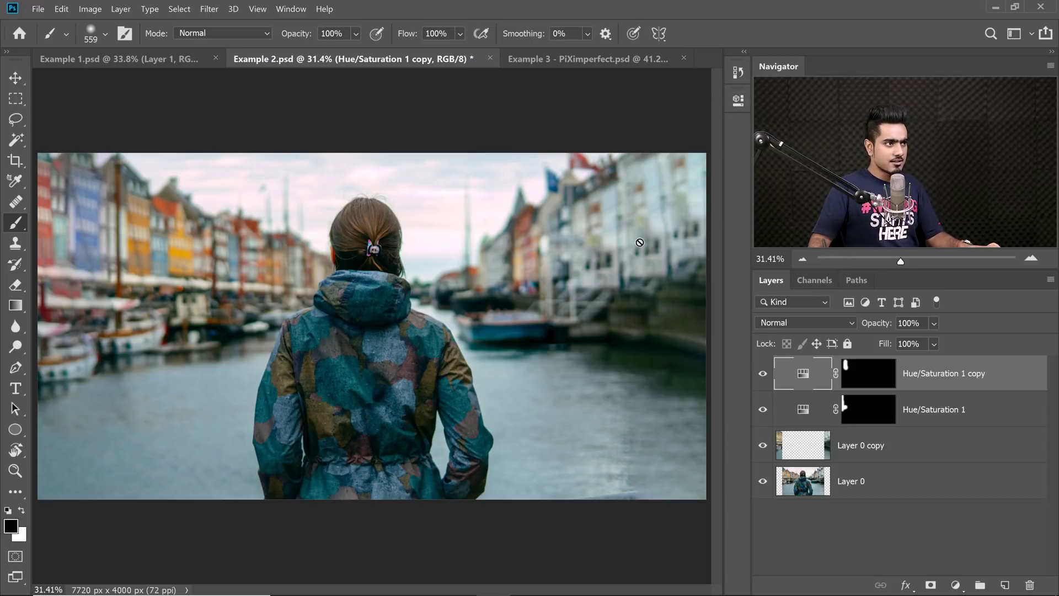
# - Add a new layer on top and heal the repeated patterns on the white building at the photo's right edge with the Healing Brush
pyautogui.moveTo(649, 189); pyautogui.dragTo(390, 385)
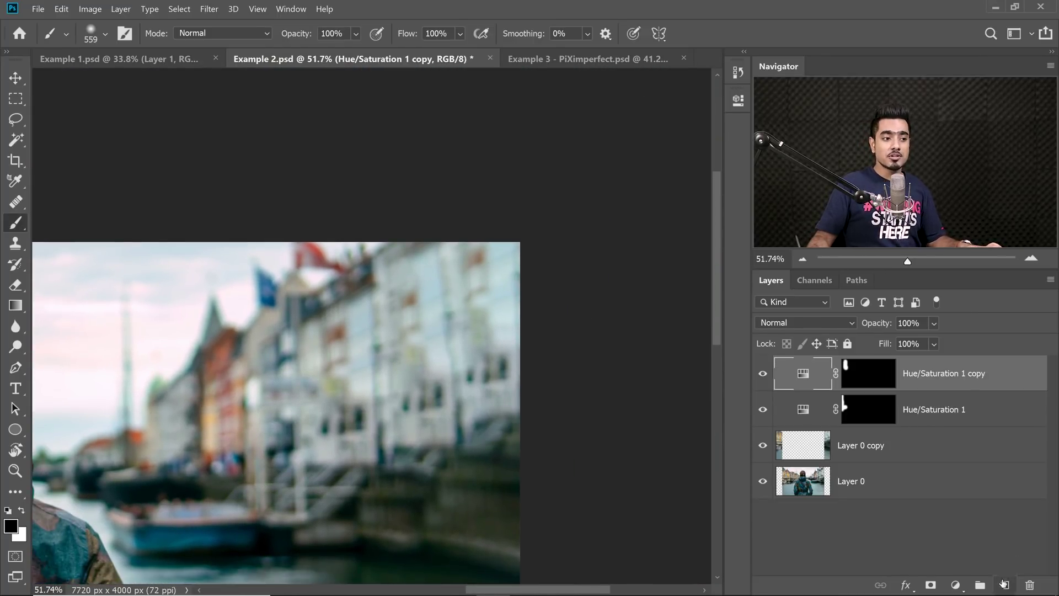
pyautogui.click(1003, 585)
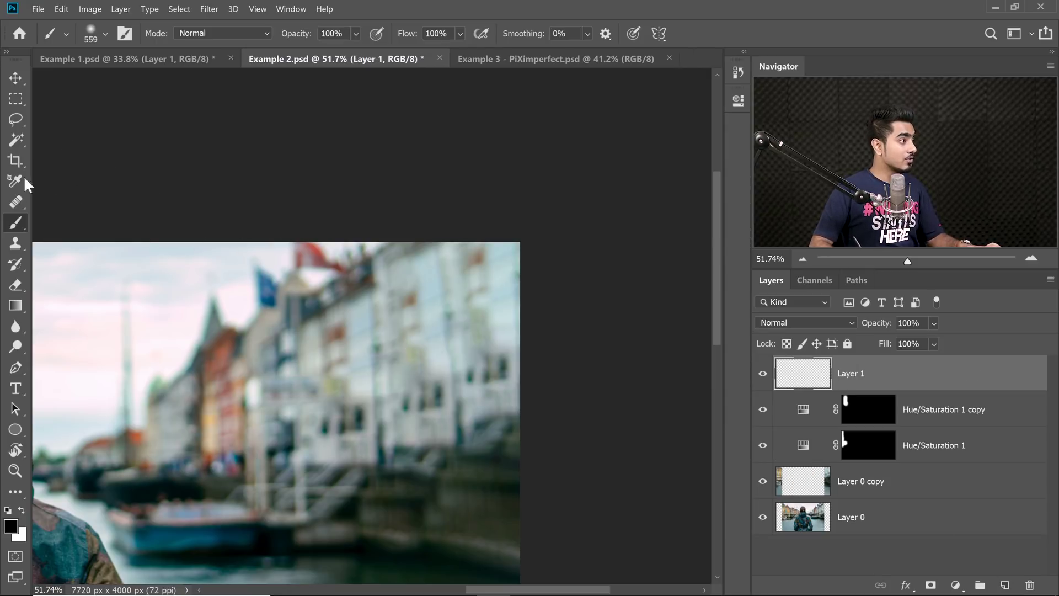
pyautogui.click(17, 204)
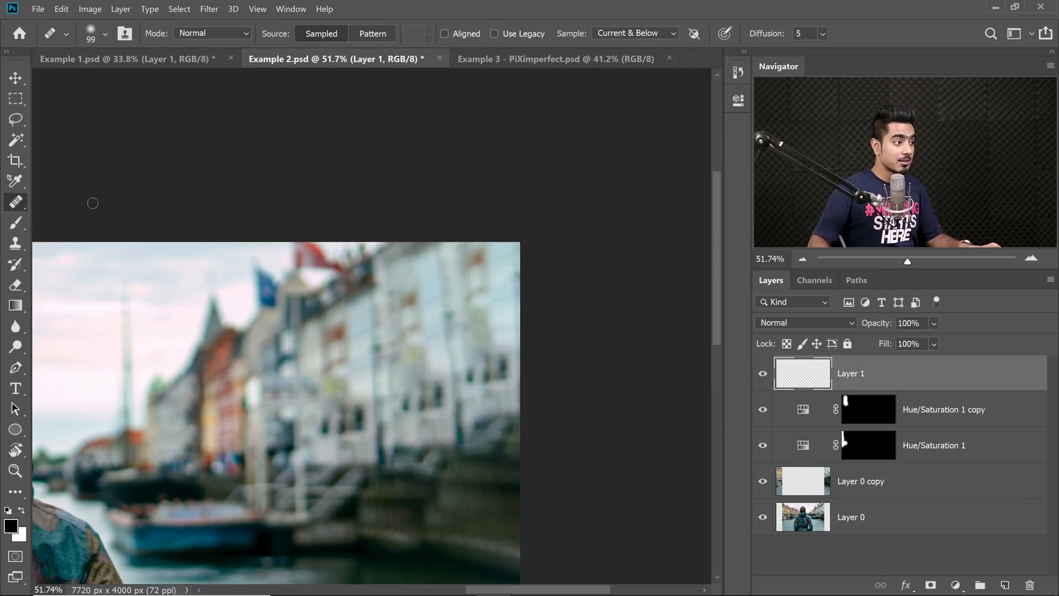
pyautogui.moveTo(409, 317); pyautogui.dragTo(447, 318)
pyautogui.moveTo(418, 317); pyautogui.dragTo(433, 317)
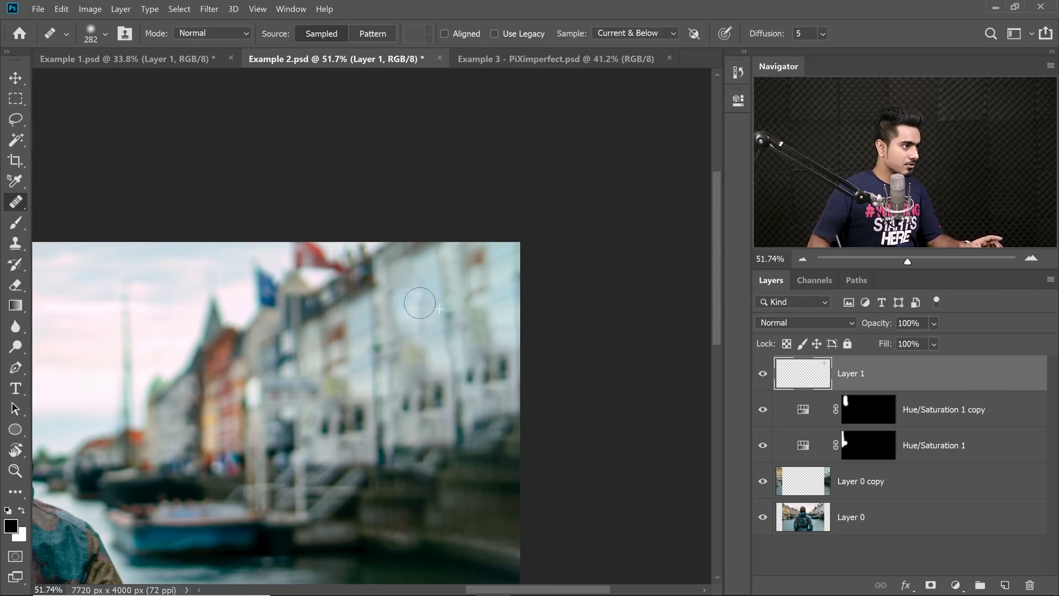
pyautogui.moveTo(438, 310); pyautogui.dragTo(429, 309)
pyautogui.keyDown('alt'); pyautogui.click(408, 306); pyautogui.keyUp('alt')
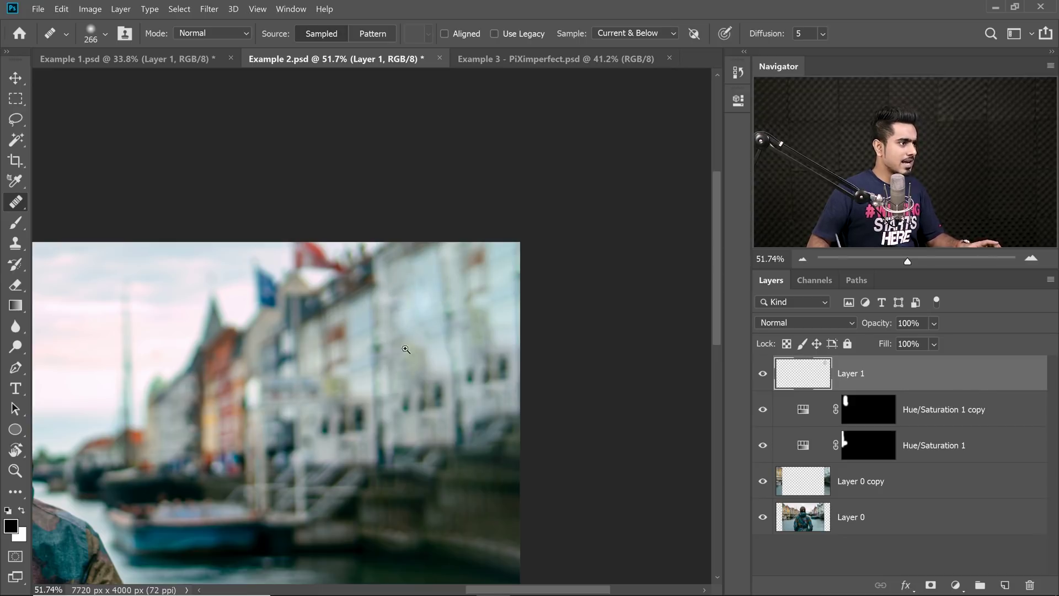
pyautogui.moveTo(405, 349); pyautogui.dragTo(353, 349)
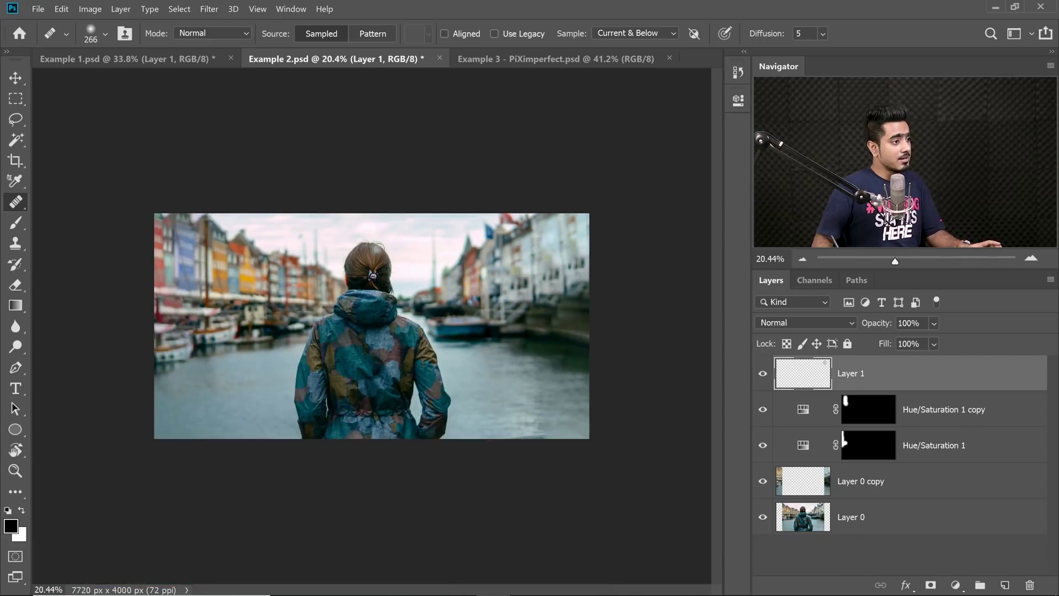
# - Heal the dark edge of the water below the quay on the photo's right side with a Healing Brush of about 726 px
pyautogui.scroll(7, 586, 356)
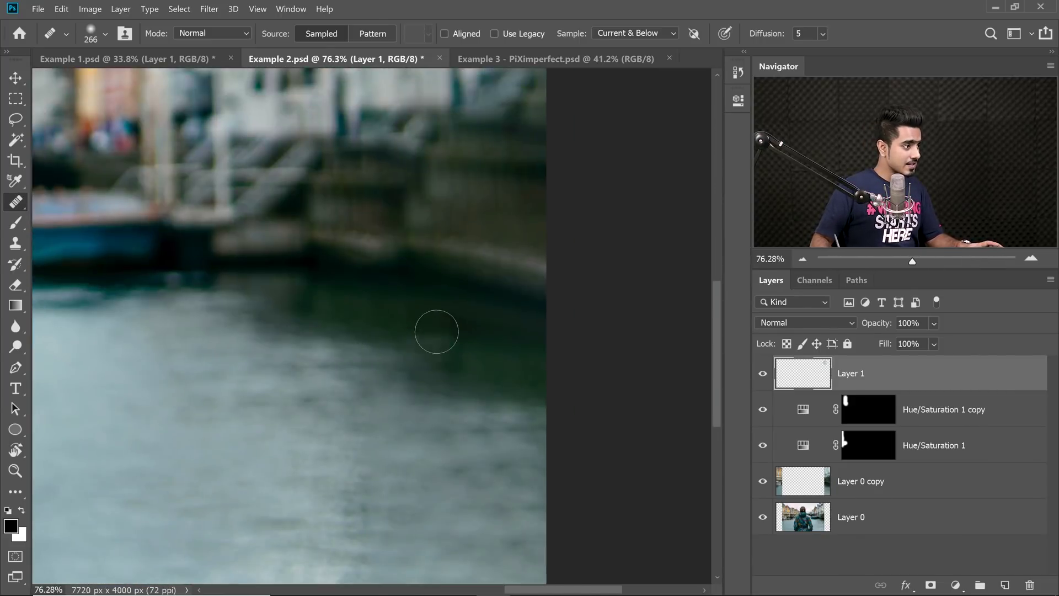
pyautogui.moveTo(433, 332); pyautogui.dragTo(495, 335)
pyautogui.moveTo(485, 407); pyautogui.dragTo(504, 407)
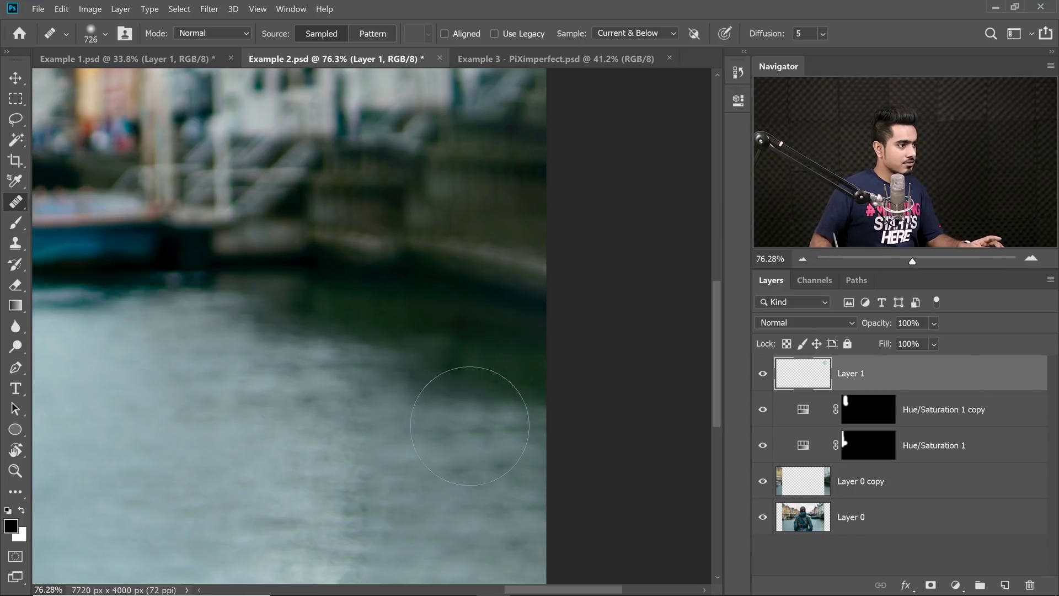
pyautogui.moveTo(485, 413)
pyautogui.mouseDown()
pyautogui.moveTo(520, 428)
pyautogui.moveTo(449, 397)
pyautogui.mouseUp()
pyautogui.scroll(-4, 326, 355)
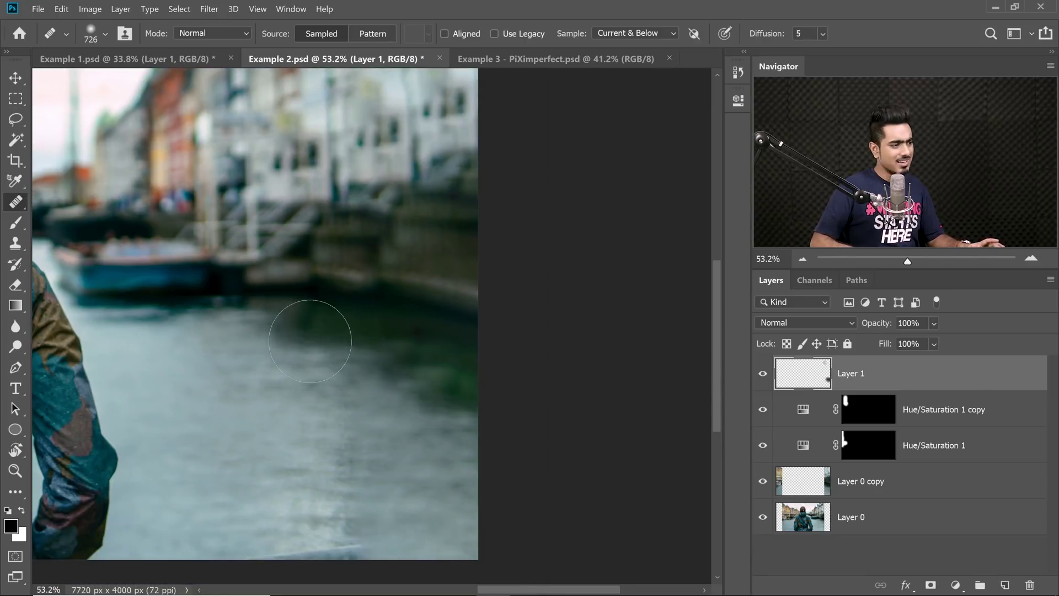
pyautogui.scroll(-2, 310, 340)
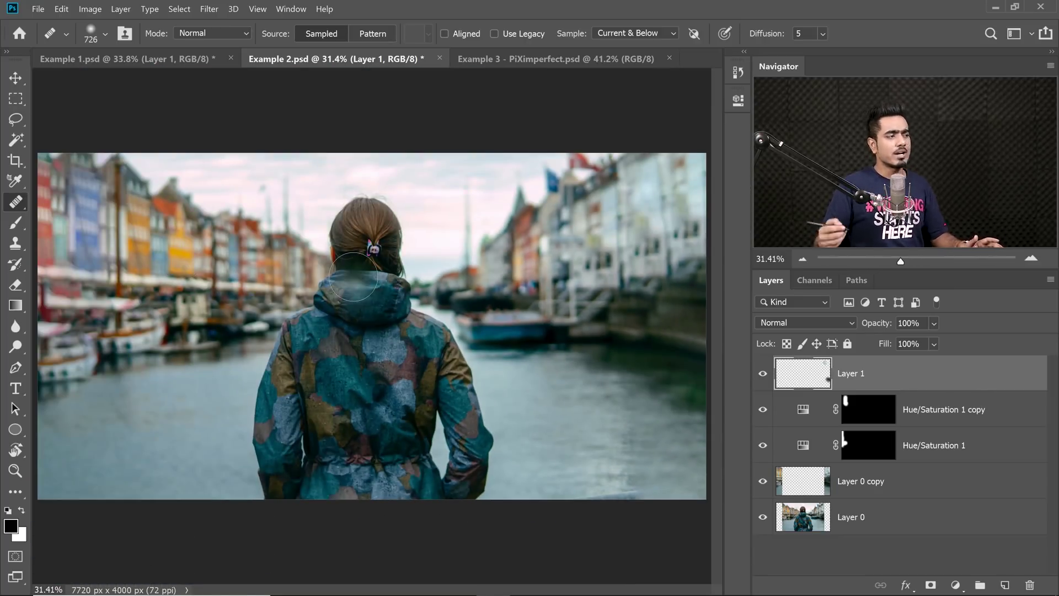
pyautogui.click(423, 199)
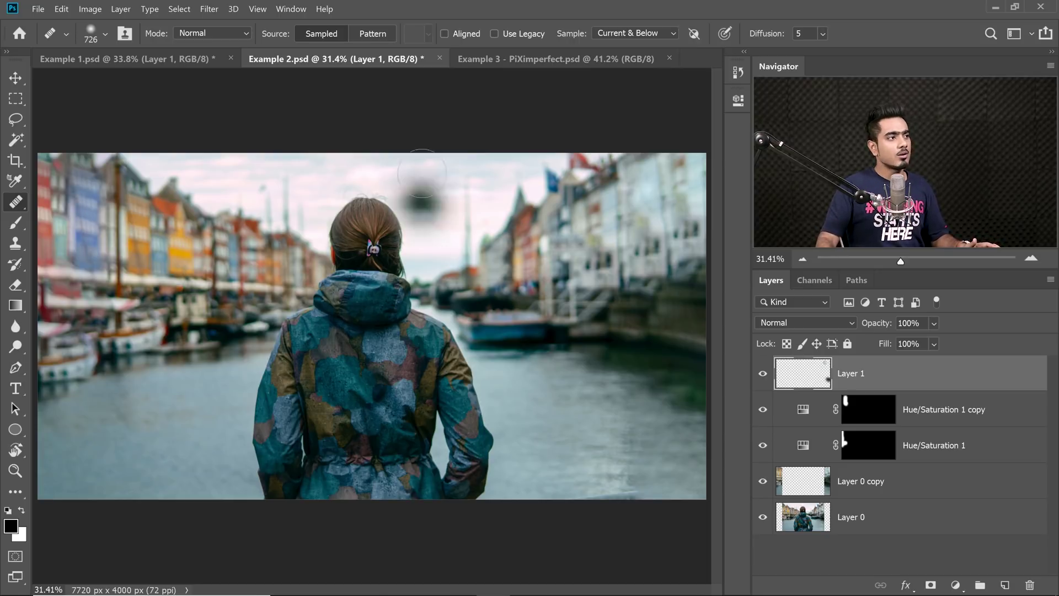
# - Switch to Example 3 - PiXimperfect.psd and extend its canvas equally on both sides with the Crop tool to 6810 x 4480 px
pyautogui.click(541, 66)
pyautogui.scroll(-4, 478, 300)
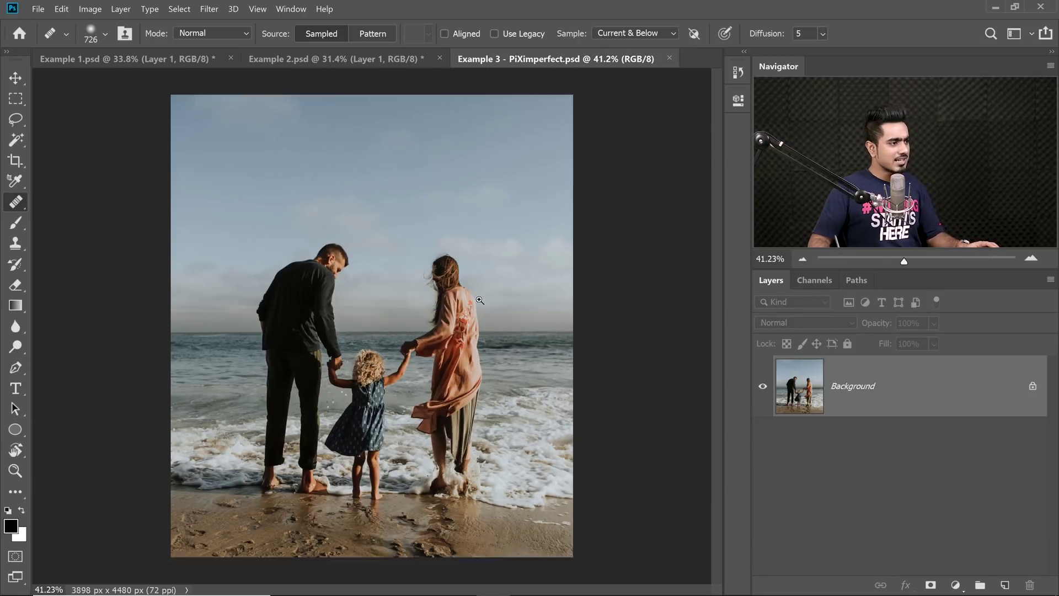
pyautogui.press('c')
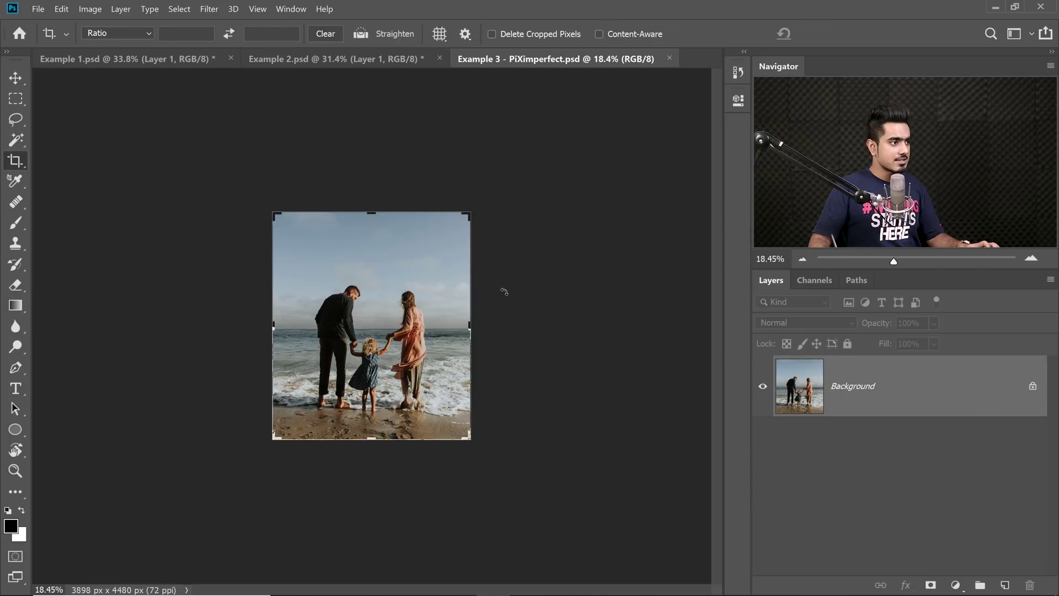
pyautogui.moveTo(471, 325); pyautogui.dragTo(545, 323)
pyautogui.press('Return')
pyautogui.scroll(4, 458, 328)
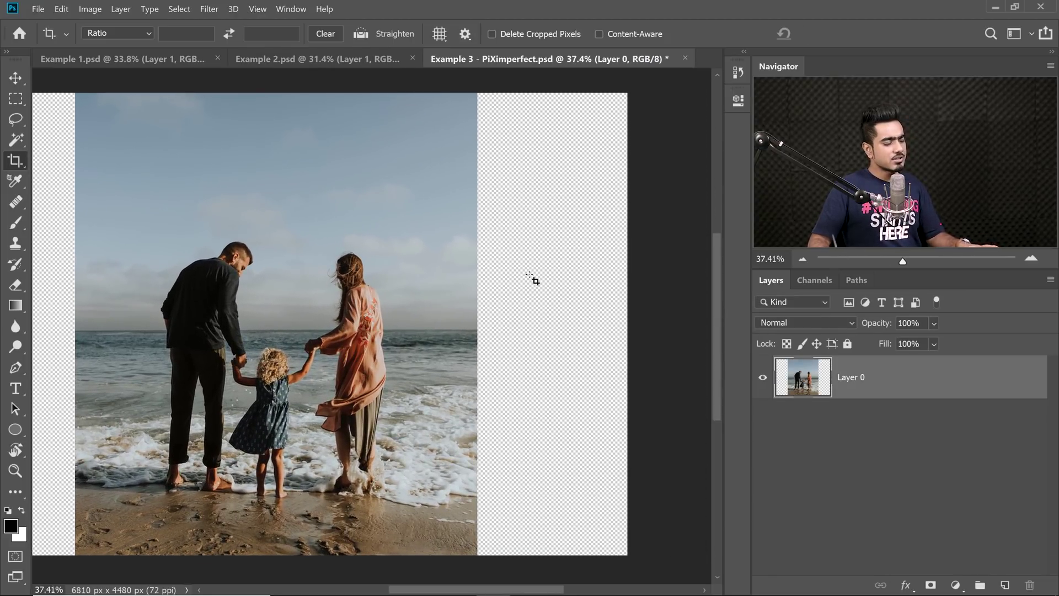
# - Copy the full-height strip between the photo's left edge and the man onto a new layer
pyautogui.moveTo(527, 287); pyautogui.dragTo(467, 291)
pyautogui.moveTo(211, 374); pyautogui.dragTo(505, 365)
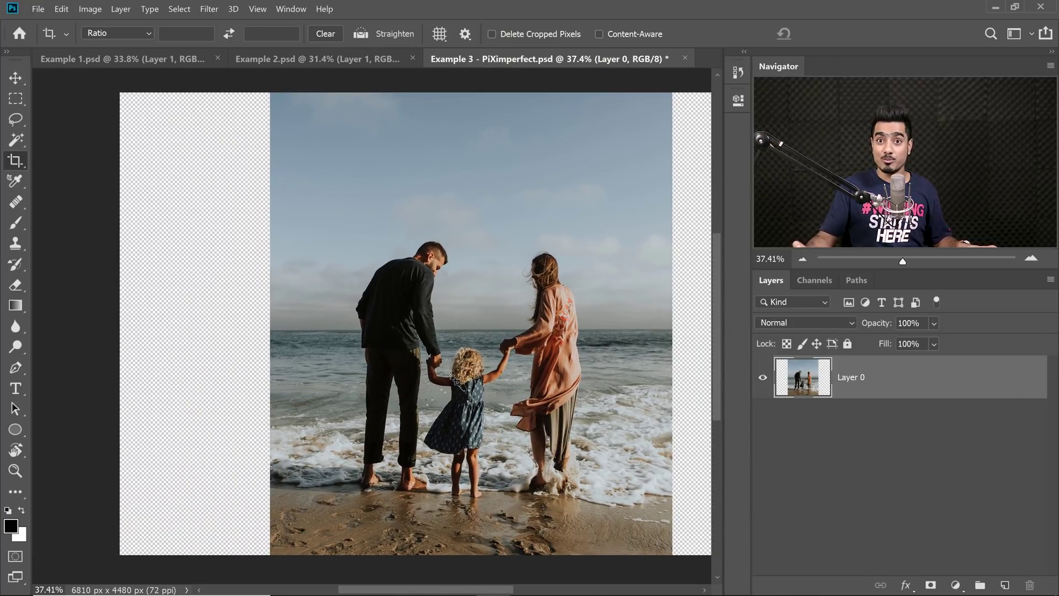
pyautogui.click(16, 95)
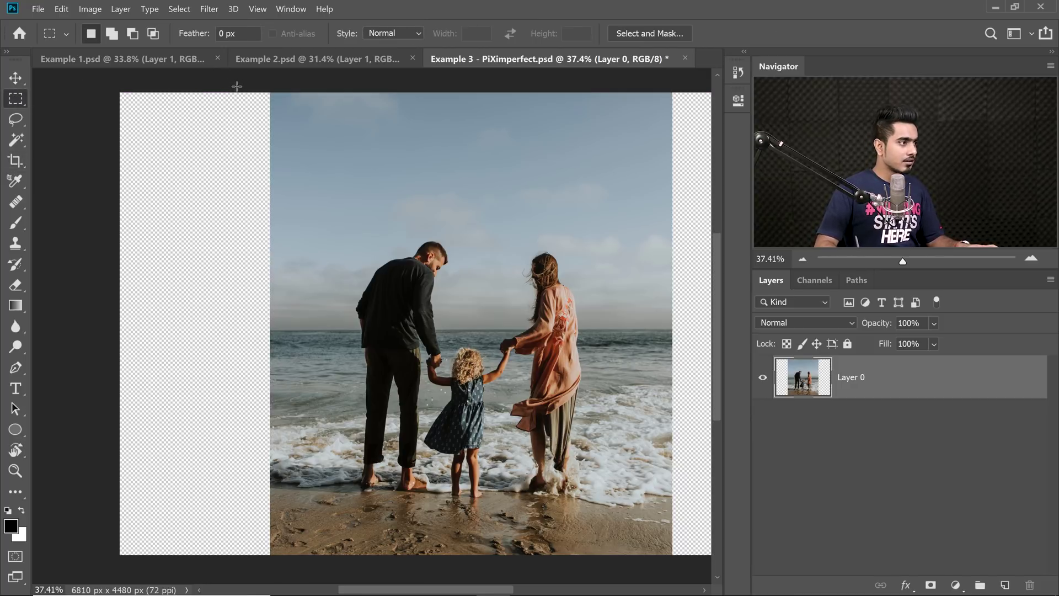
pyautogui.moveTo(237, 86); pyautogui.dragTo(345, 570)
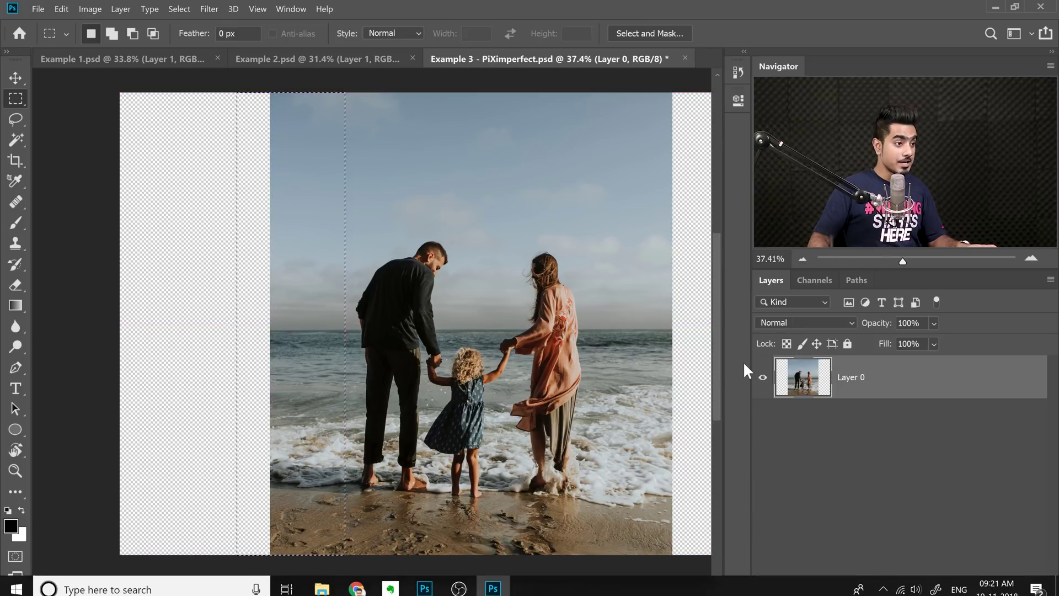
pyautogui.hotkey('ctrl', 'j')
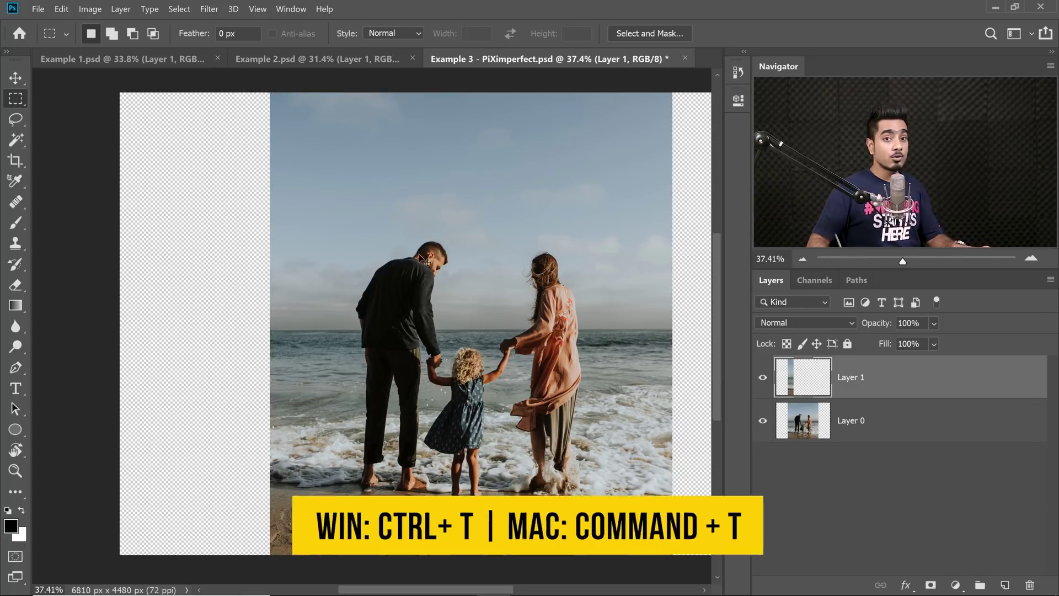
# - Move the copied strip into the empty area beside the photo's left edge and flip it horizontally
pyautogui.hotkey('ctrl', 't')
pyautogui.moveTo(283, 294); pyautogui.dragTo(242, 286)
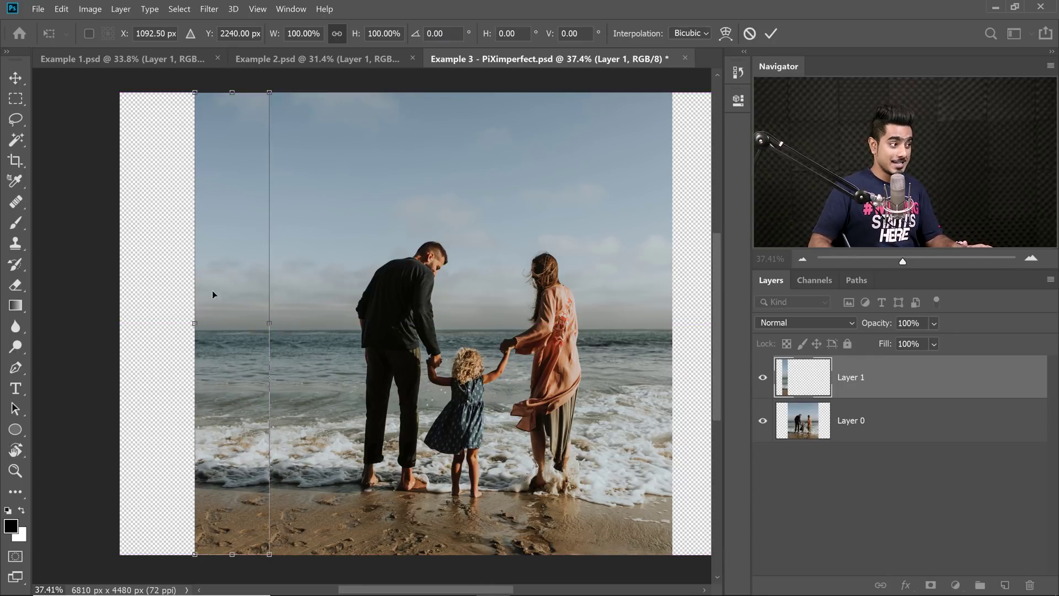
pyautogui.rightClick(230, 285)
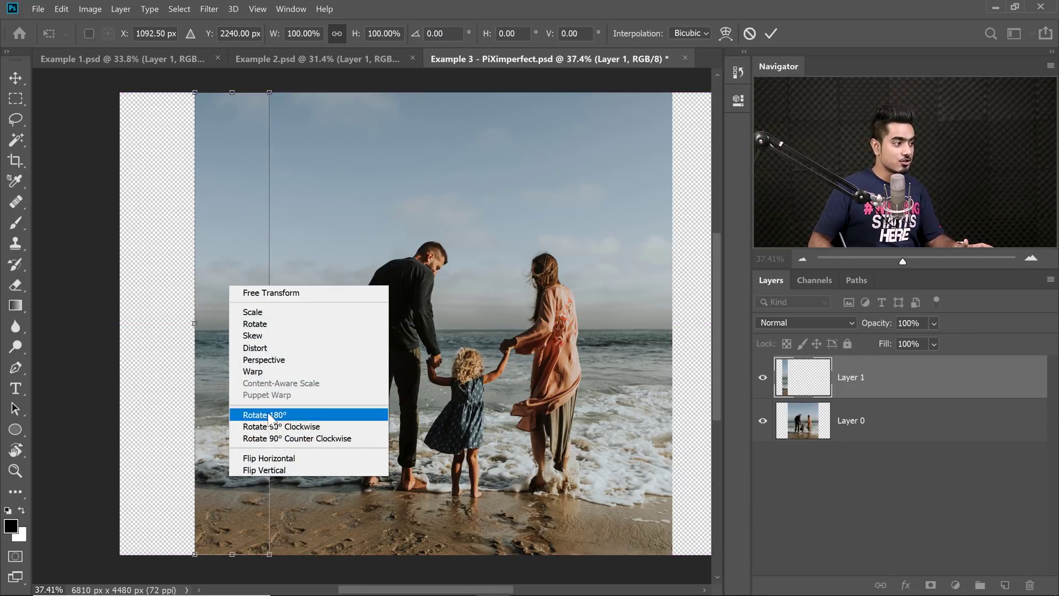
pyautogui.click(279, 457)
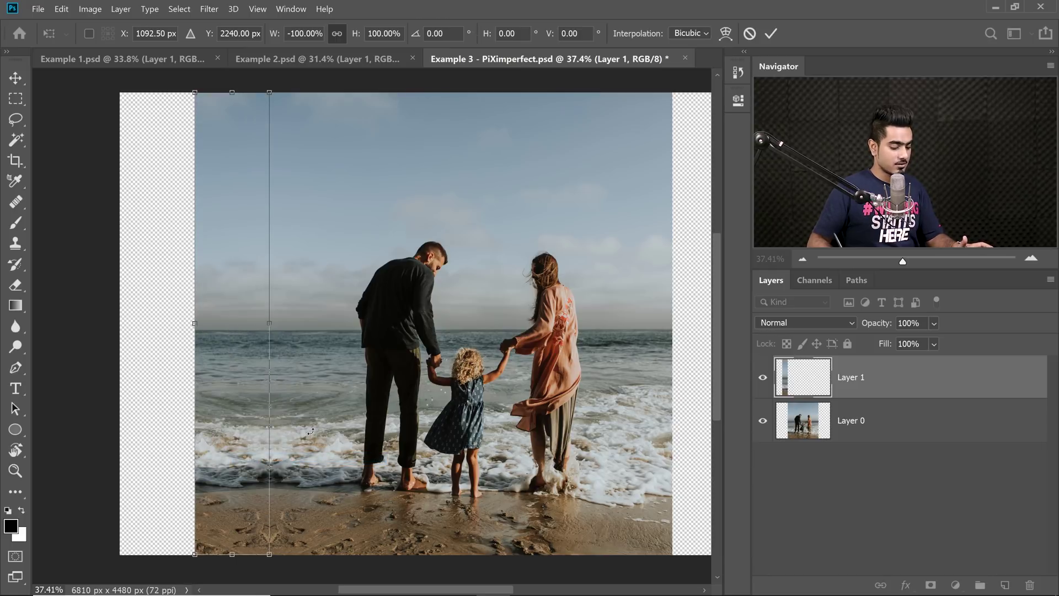
# - Nudge the flipped strip 6 px to the right to close the seam with the photo and apply the transform
pyautogui.moveTo(278, 324); pyautogui.dragTo(331, 323)
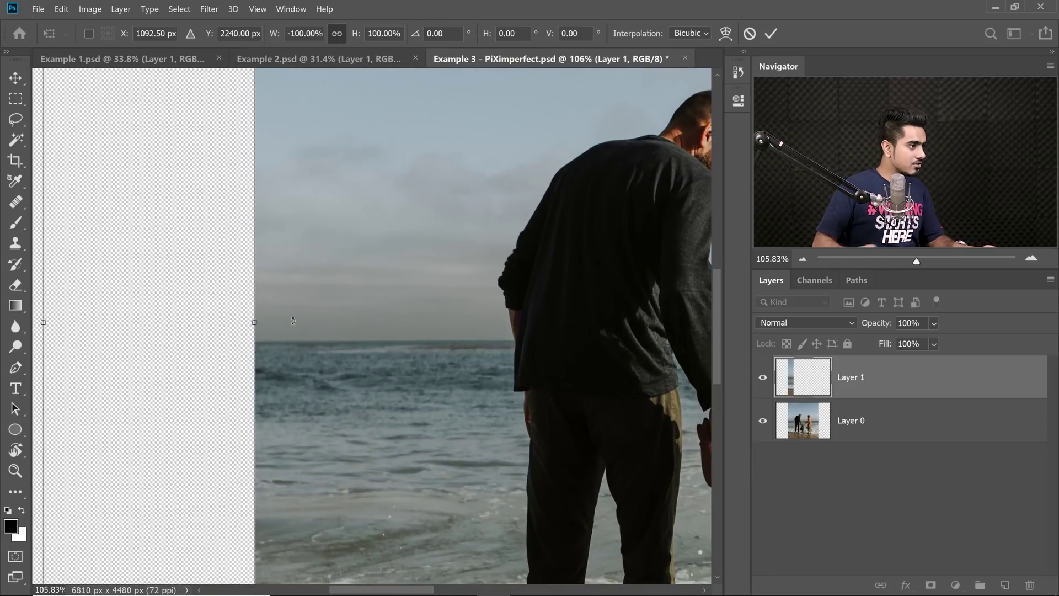
pyautogui.press('Right')
pyautogui.press('Right')
pyautogui.press('Right')
pyautogui.press('Right')
pyautogui.press('Right')
pyautogui.press('Right')
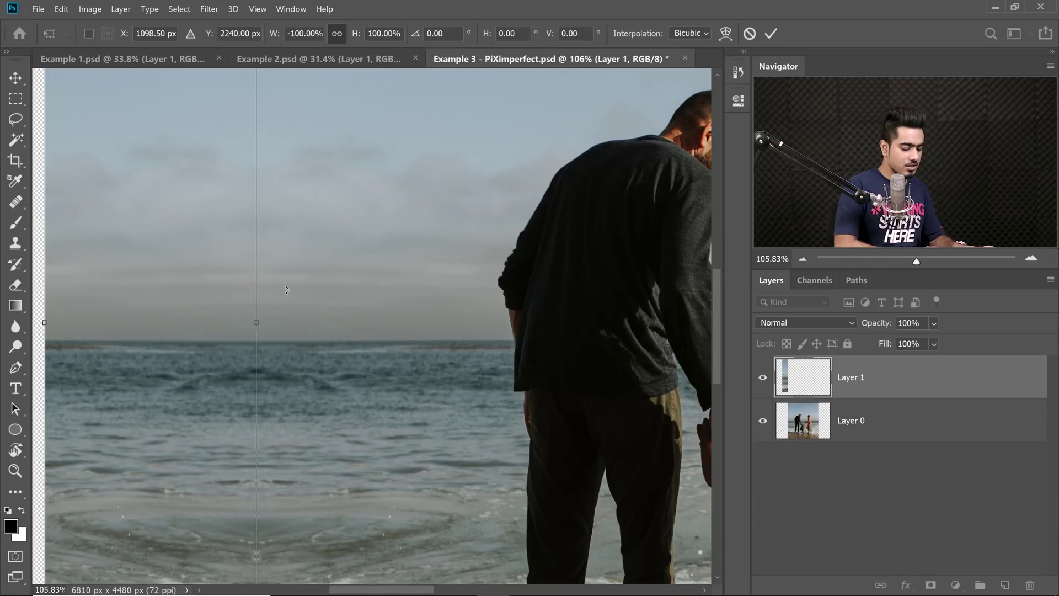
pyautogui.press('Return')
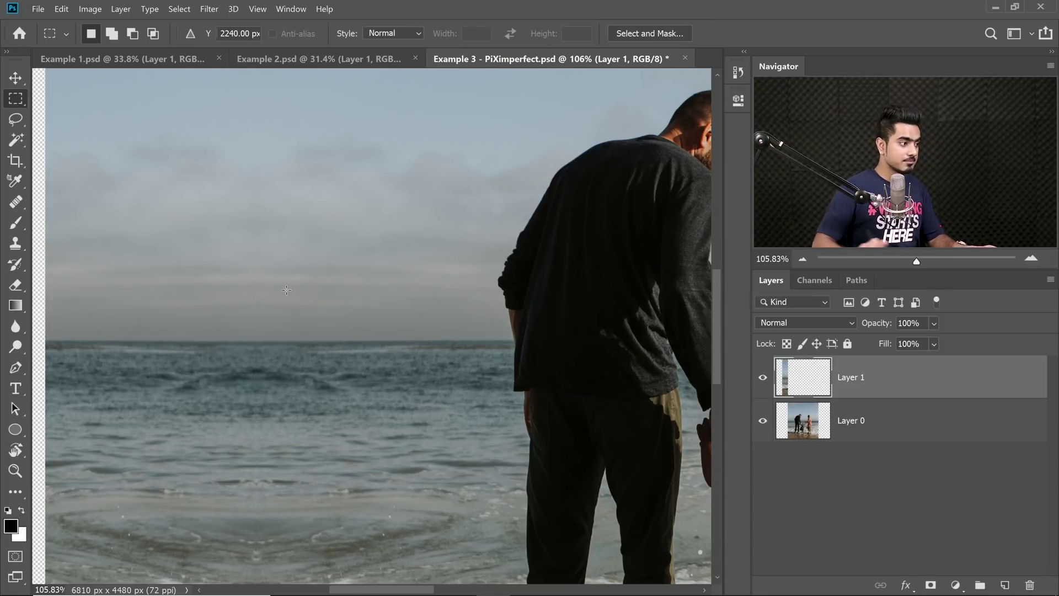
# - Duplicate the mirrored strip, move the duplicate over the remaining gap at the canvas's left edge and flip it horizontally
pyautogui.moveTo(499, 279); pyautogui.dragTo(435, 315)
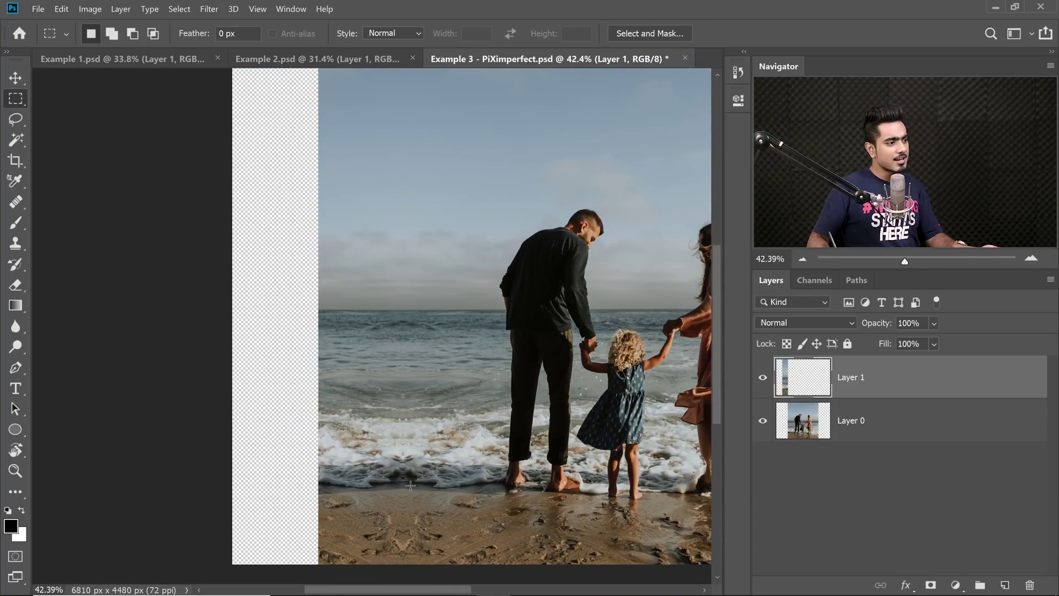
pyautogui.moveTo(472, 353); pyautogui.dragTo(360, 374)
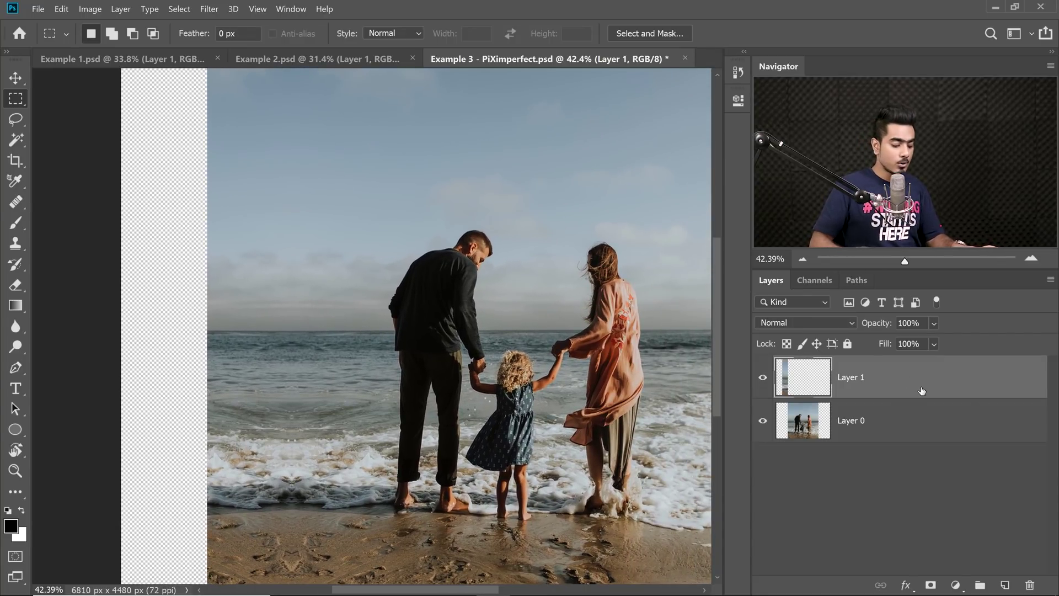
pyautogui.hotkey('ctrl', 'j')
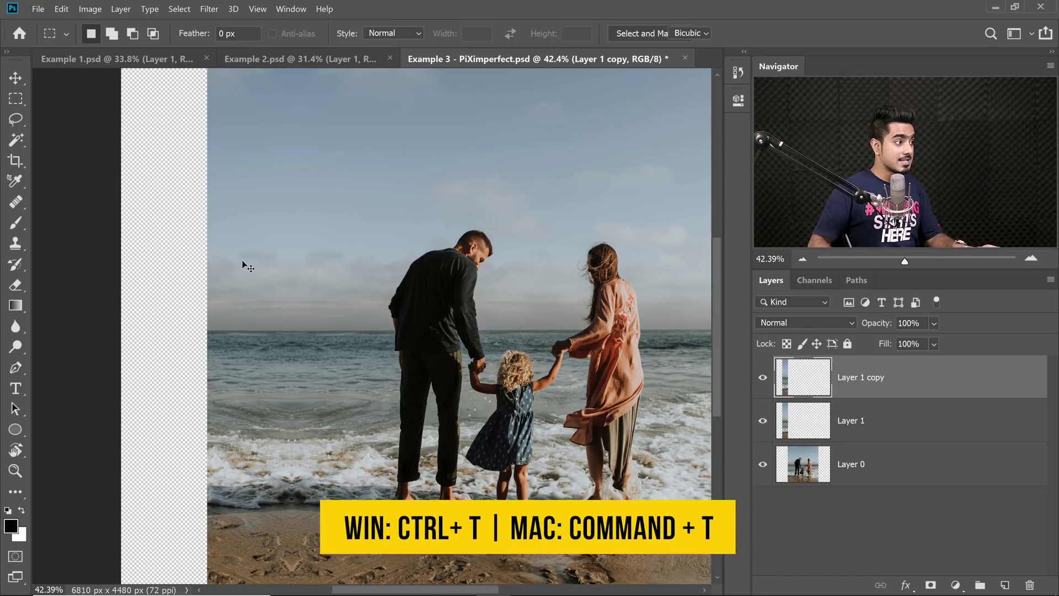
pyautogui.hotkey('ctrl', 't')
pyautogui.moveTo(258, 259); pyautogui.dragTo(177, 266)
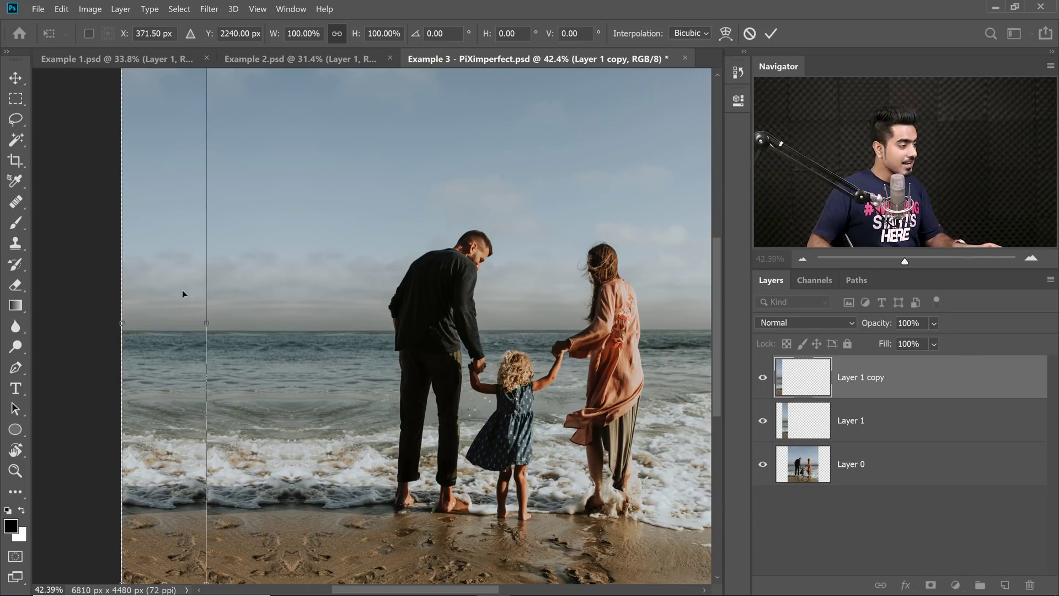
pyautogui.scroll(2, 184, 293)
pyautogui.rightClick(184, 272)
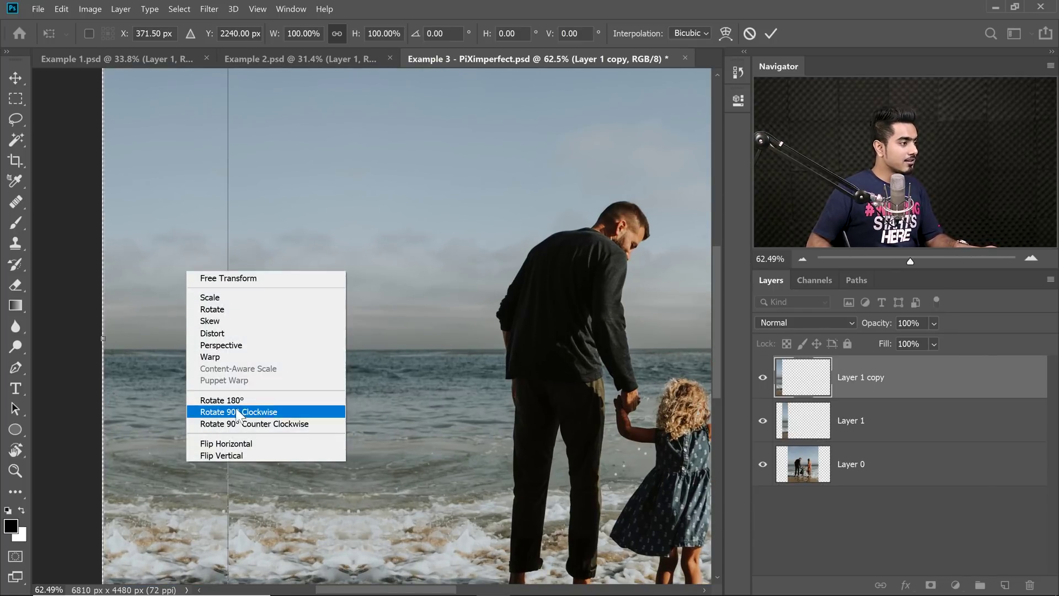
pyautogui.click(220, 443)
# - Stretch the duplicate strip to a width of -105.78% so it overlaps the seam and the canvas's left edge
pyautogui.moveTo(193, 416)
pyautogui.mouseDown()
pyautogui.moveTo(185, 421)
pyautogui.moveTo(196, 414)
pyautogui.mouseUp()
pyautogui.scroll(4, 196, 414)
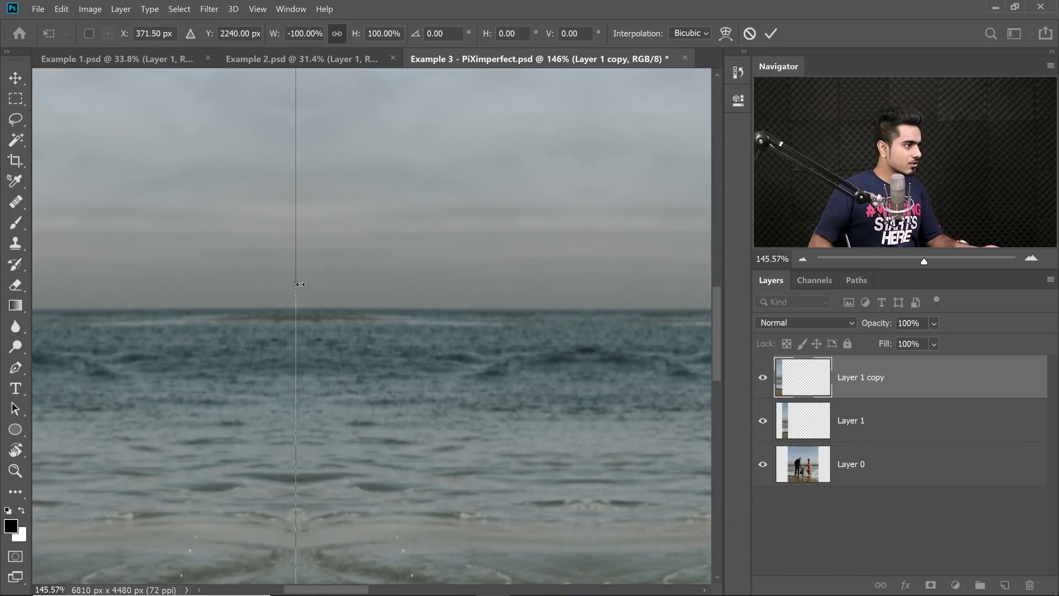
pyautogui.moveTo(299, 284); pyautogui.dragTo(303, 284)
pyautogui.moveTo(154, 307); pyautogui.dragTo(497, 313)
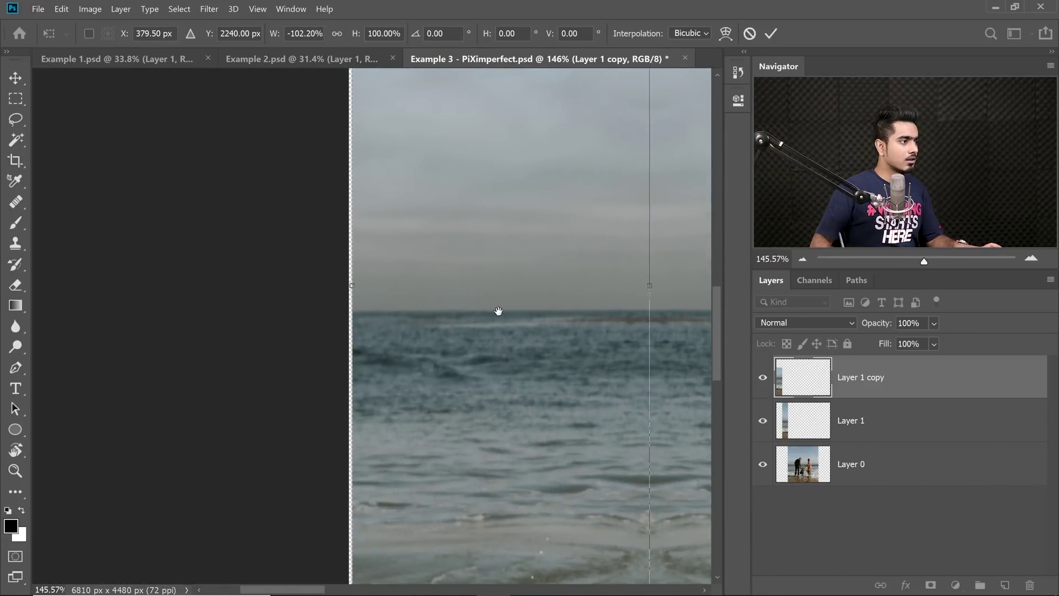
pyautogui.moveTo(357, 288); pyautogui.dragTo(348, 286)
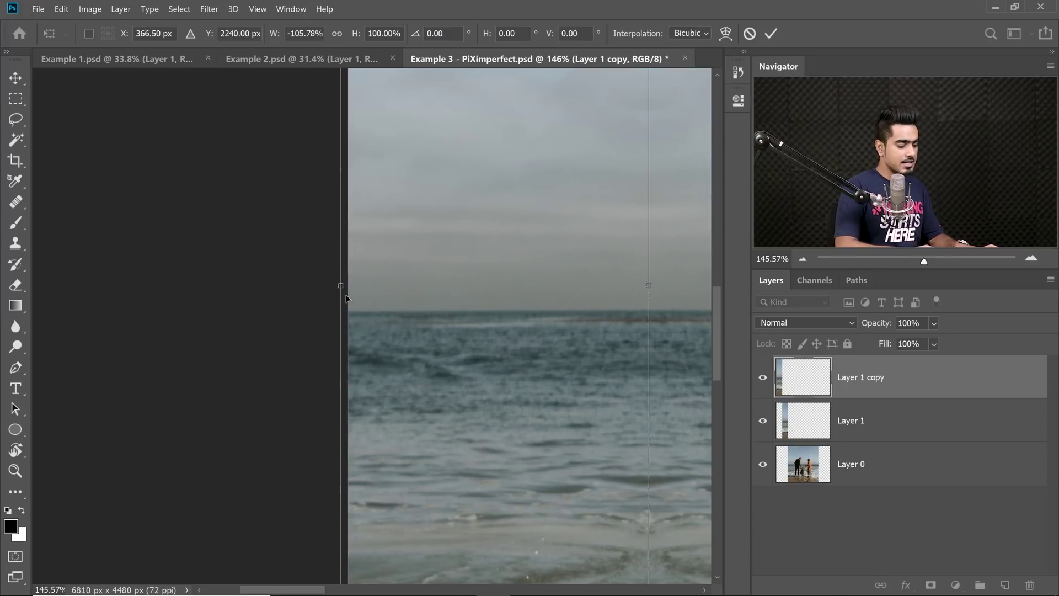
pyautogui.press('Return')
# - Copy the full-height strip of Layer 0 between the woman and the photo's right edge onto a new layer
pyautogui.hotkey('ctrl', '0')
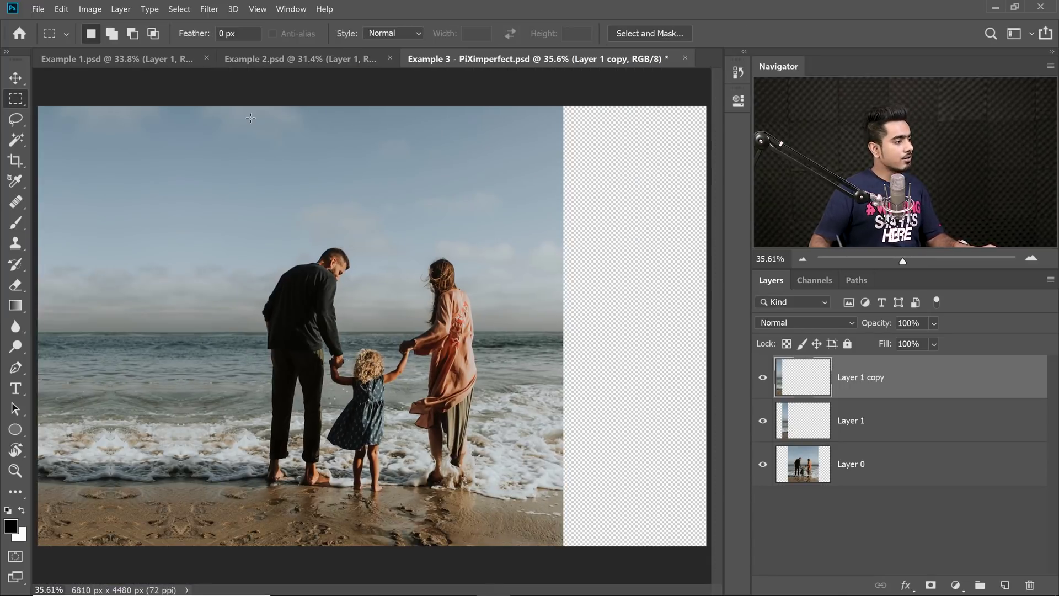
pyautogui.moveTo(509, 302); pyautogui.dragTo(527, 305)
pyautogui.moveTo(484, 279); pyautogui.dragTo(416, 276)
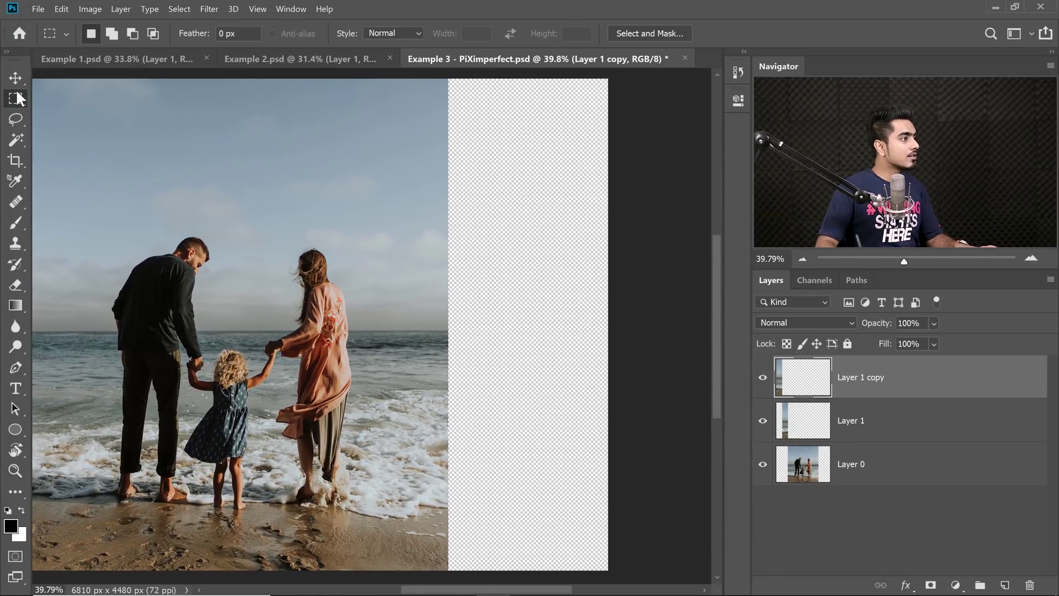
pyautogui.moveTo(472, 74); pyautogui.dragTo(360, 567)
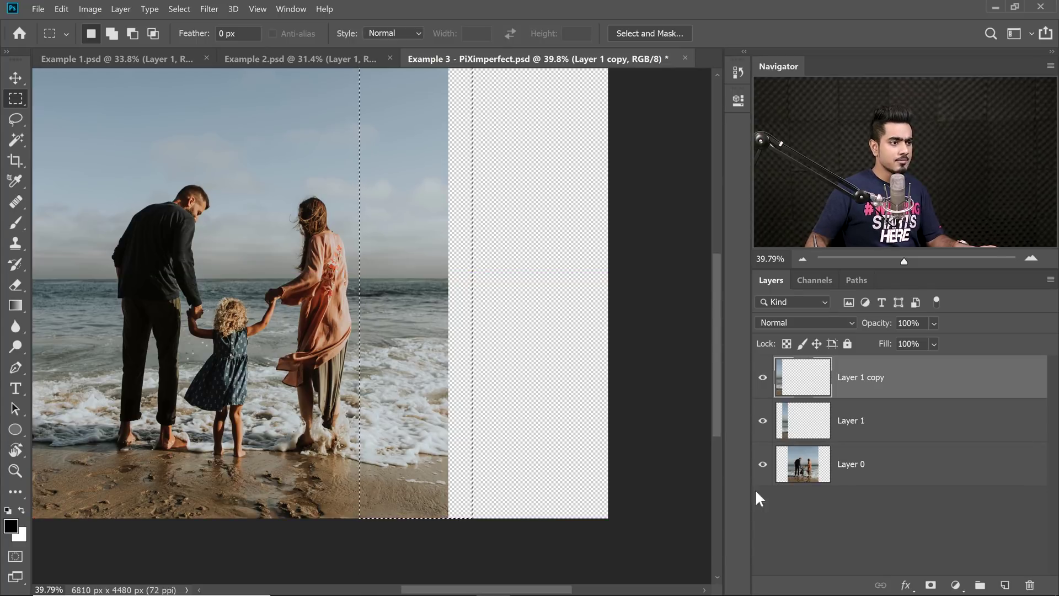
pyautogui.click(903, 468)
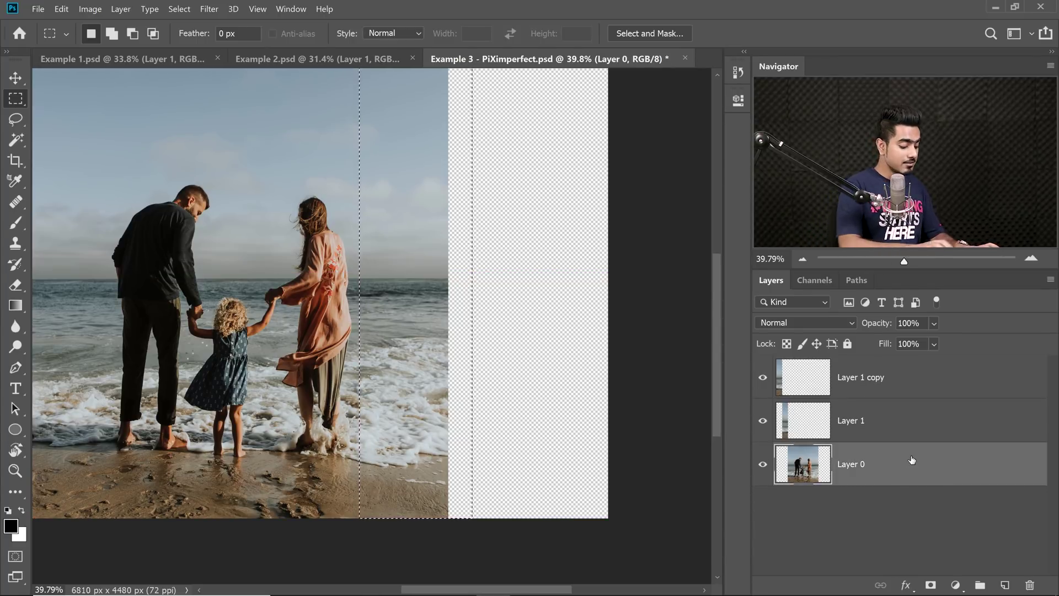
pyautogui.hotkey('ctrl', 'j')
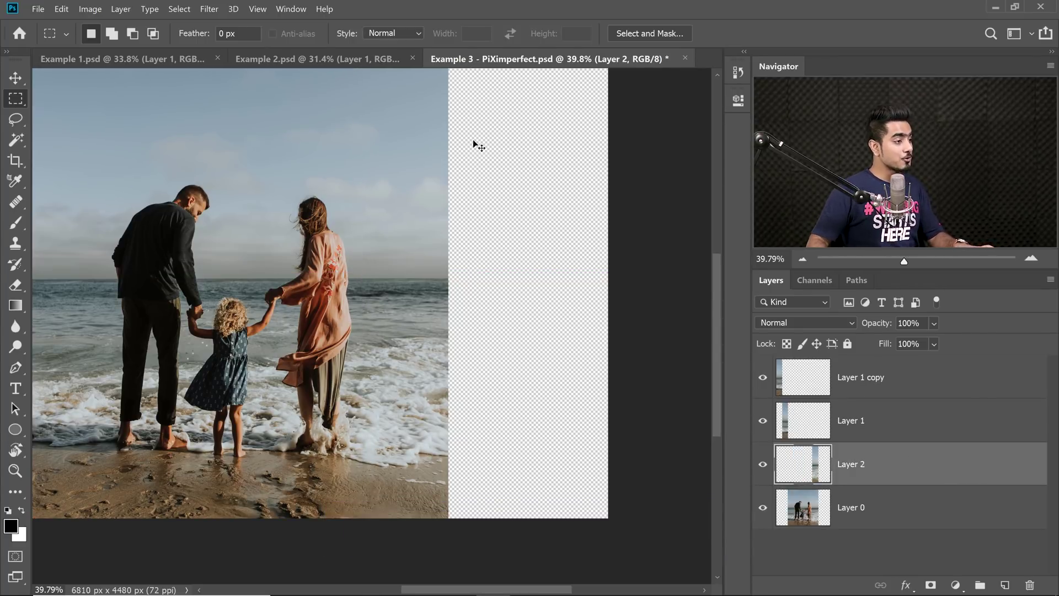
# - Move the new strip into the empty area so that it meets the photo's right edge without a gap
pyautogui.hotkey('ctrl', 't')
pyautogui.moveTo(434, 256); pyautogui.dragTo(504, 260)
pyautogui.press('Return')
pyautogui.press('m')
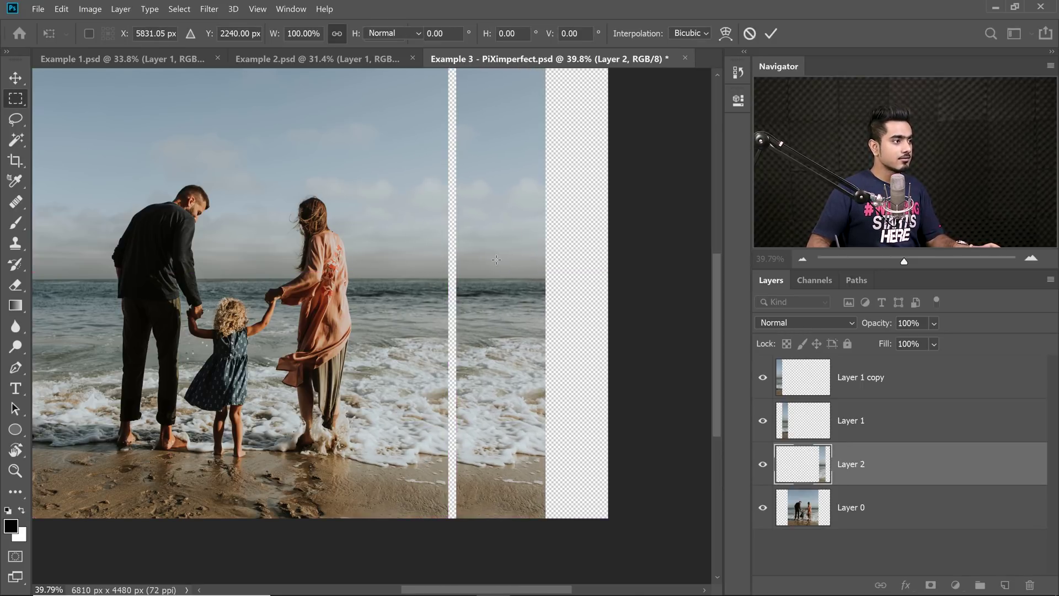
pyautogui.hotkey('ctrl', 't')
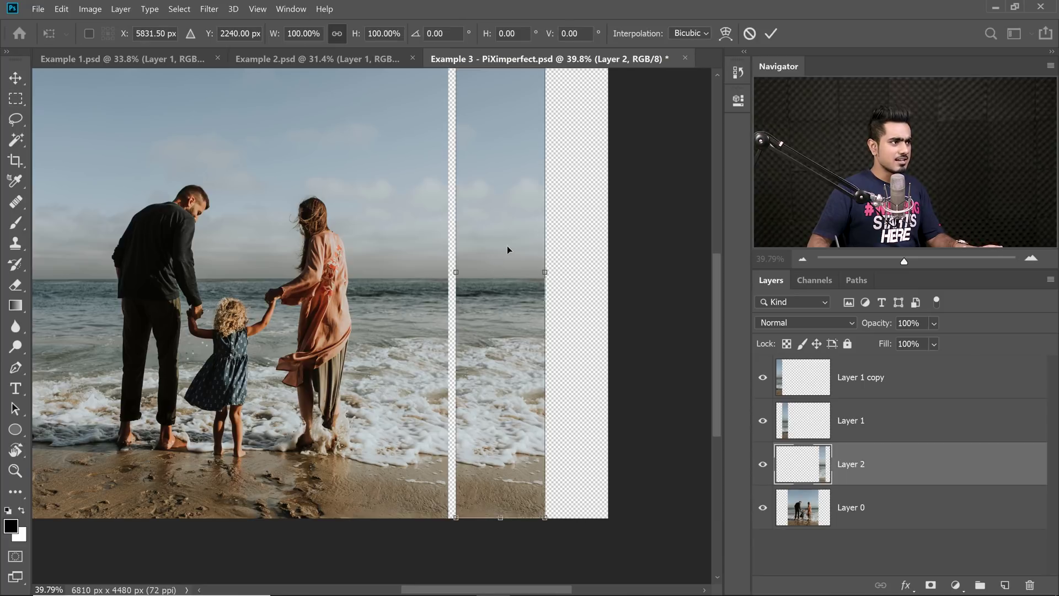
pyautogui.moveTo(508, 246); pyautogui.dragTo(493, 260)
pyautogui.press('Return')
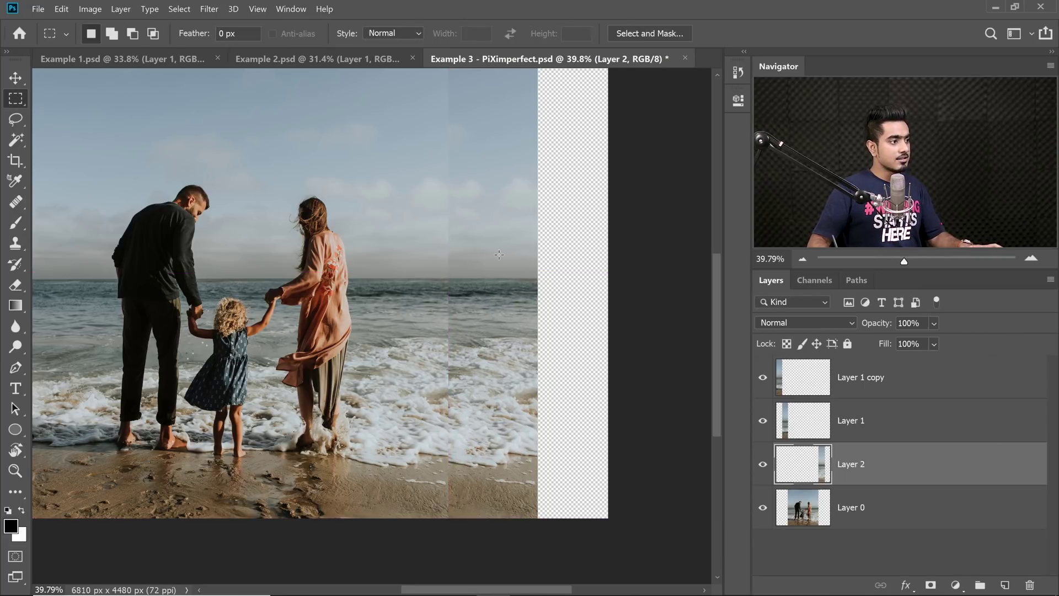
# - Flip the strip beside the photo's right edge horizontally and check its seam up close
pyautogui.hotkey('ctrl', 't')
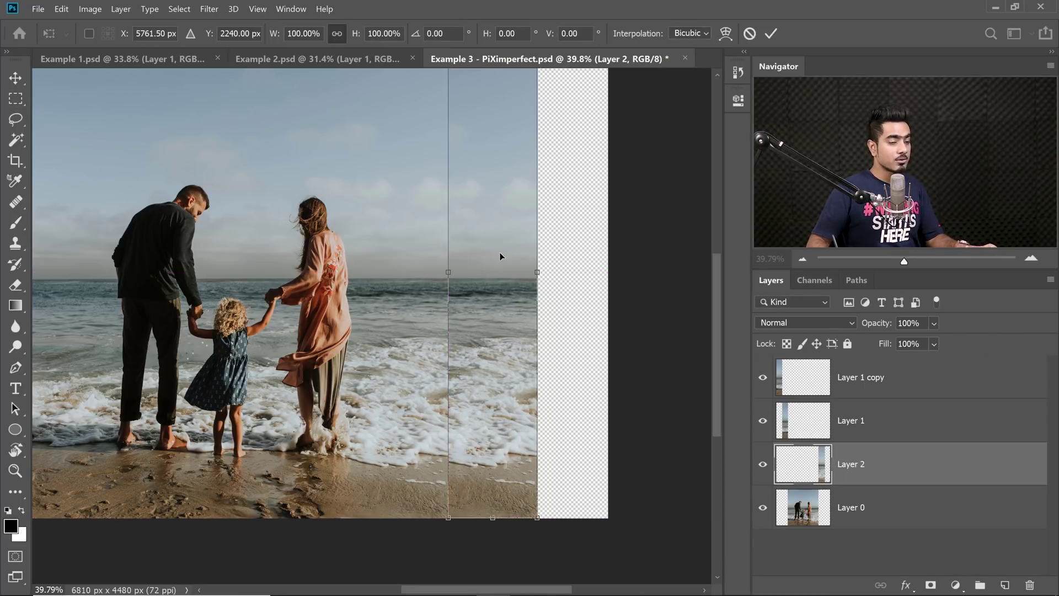
pyautogui.rightClick(500, 253)
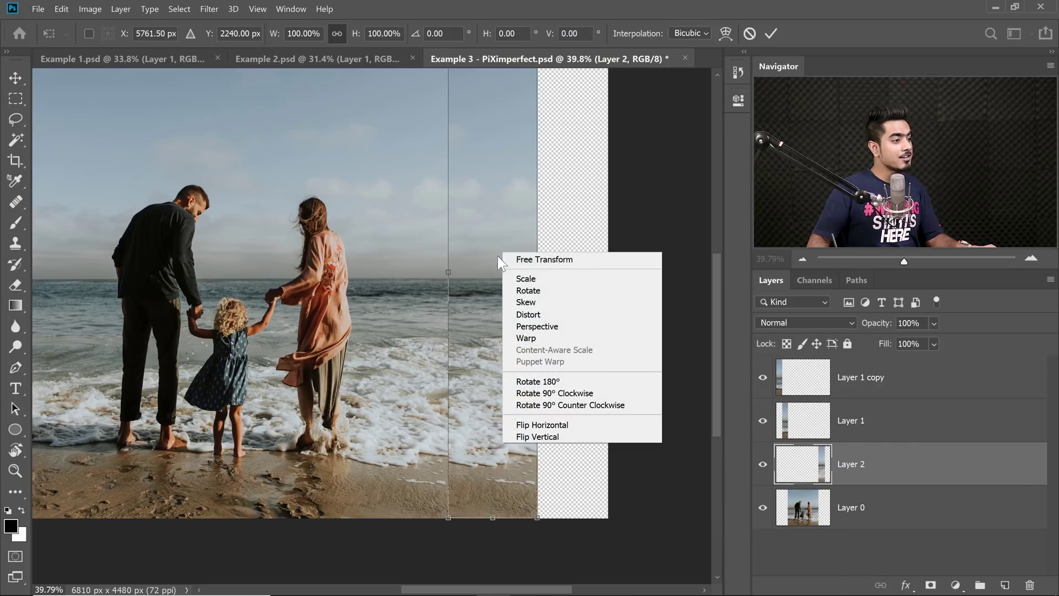
pyautogui.click(551, 426)
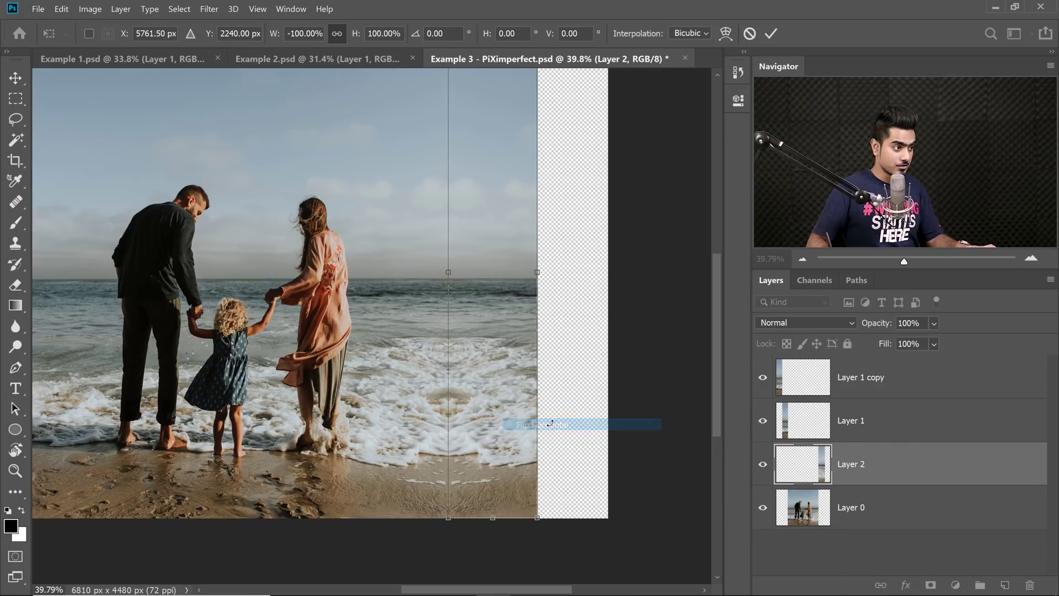
pyautogui.press('Return')
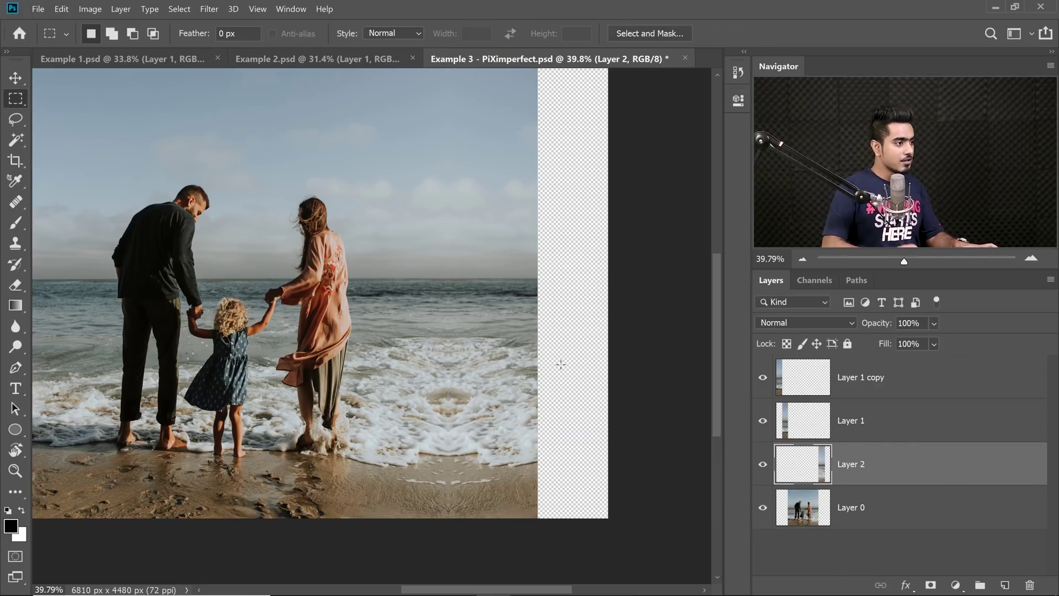
pyautogui.moveTo(475, 218); pyautogui.dragTo(491, 237)
pyautogui.hotkey('ctrl', 't')
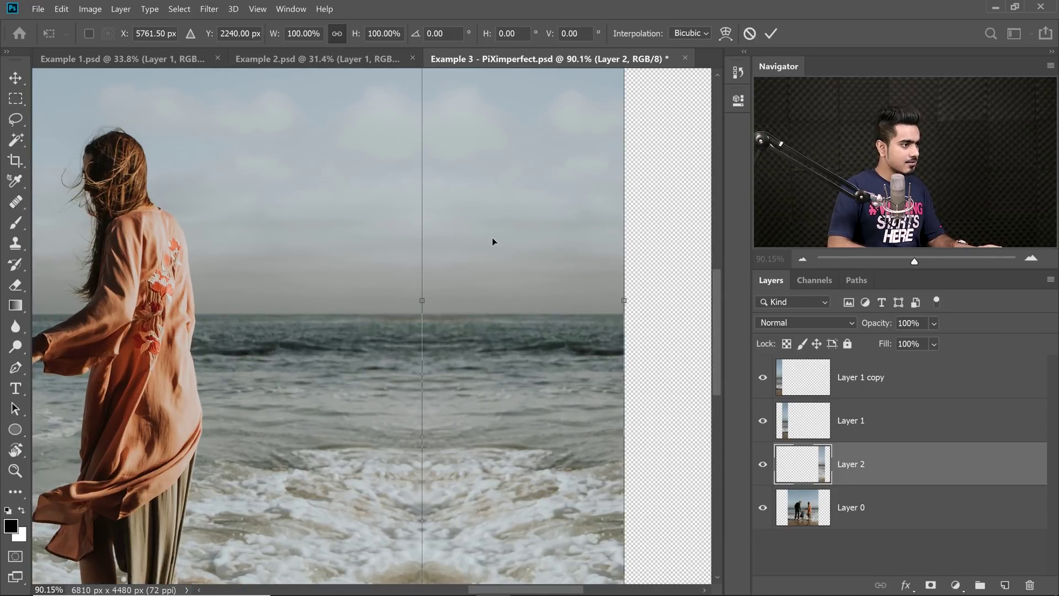
pyautogui.press('Return')
pyautogui.hotkey('ctrl', '0')
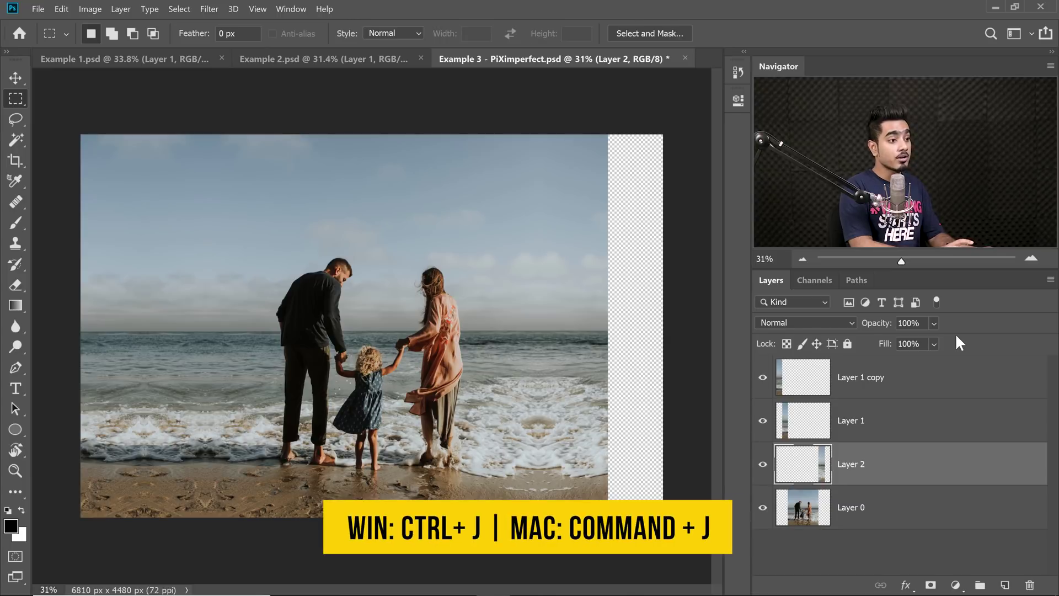
# - Duplicate the right-hand mirrored strip, move the copy over the remaining empty area at the canvas's right edge, and flip it horizontally
pyautogui.hotkey('ctrl', 'j')
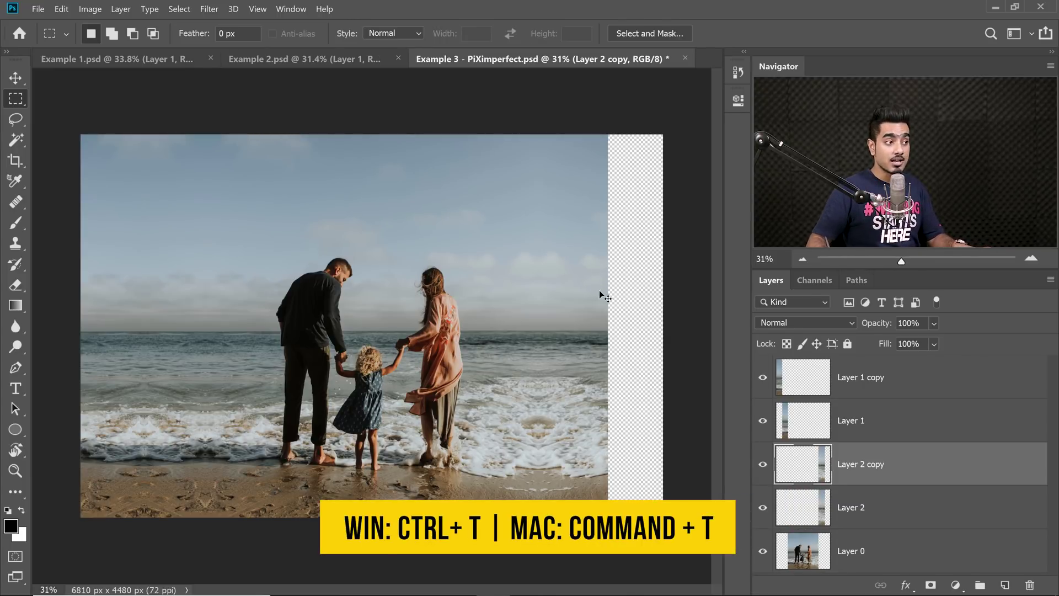
pyautogui.hotkey('ctrl', 't')
pyautogui.moveTo(577, 274); pyautogui.dragTo(650, 272)
pyautogui.rightClick(629, 279)
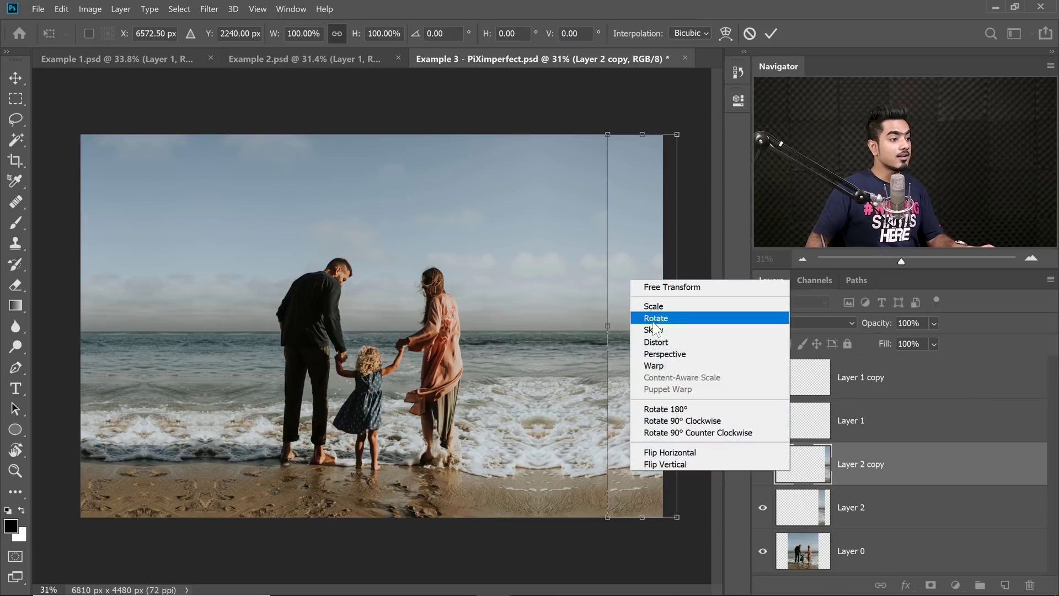
pyautogui.click(673, 452)
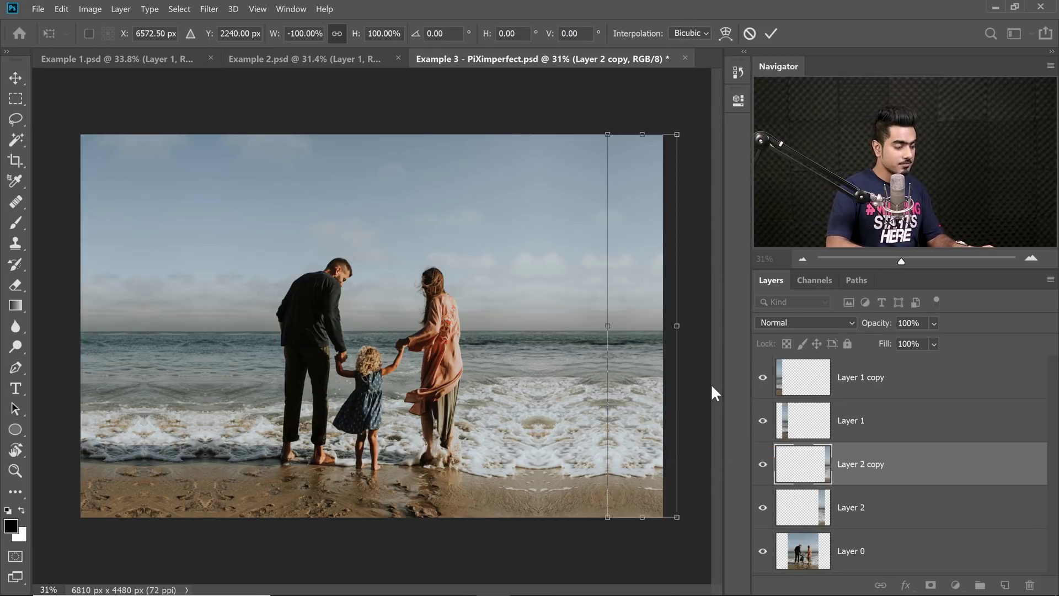
pyautogui.press('Return')
pyautogui.press('m')
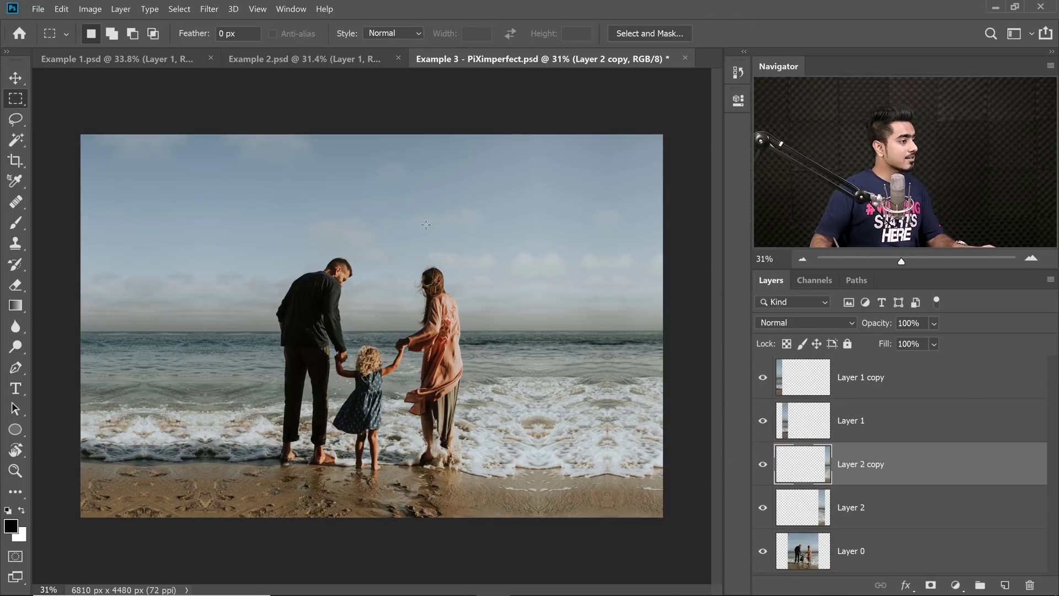
pyautogui.moveTo(389, 314); pyautogui.dragTo(388, 318)
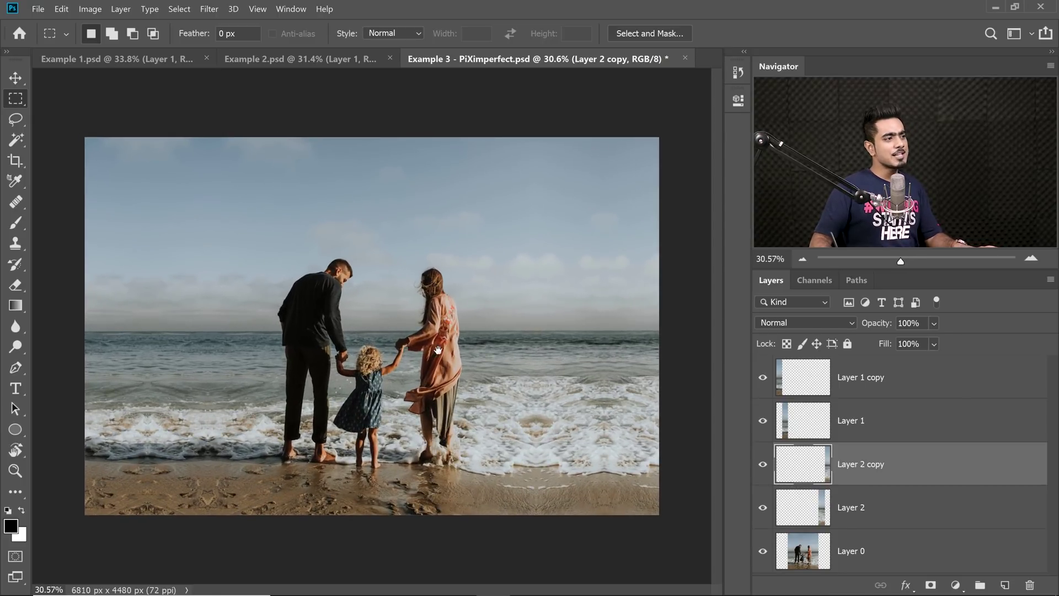
# - Add an empty layer above Layer 1 copy for retouching and choose the Healing Brush tool
pyautogui.click(935, 378)
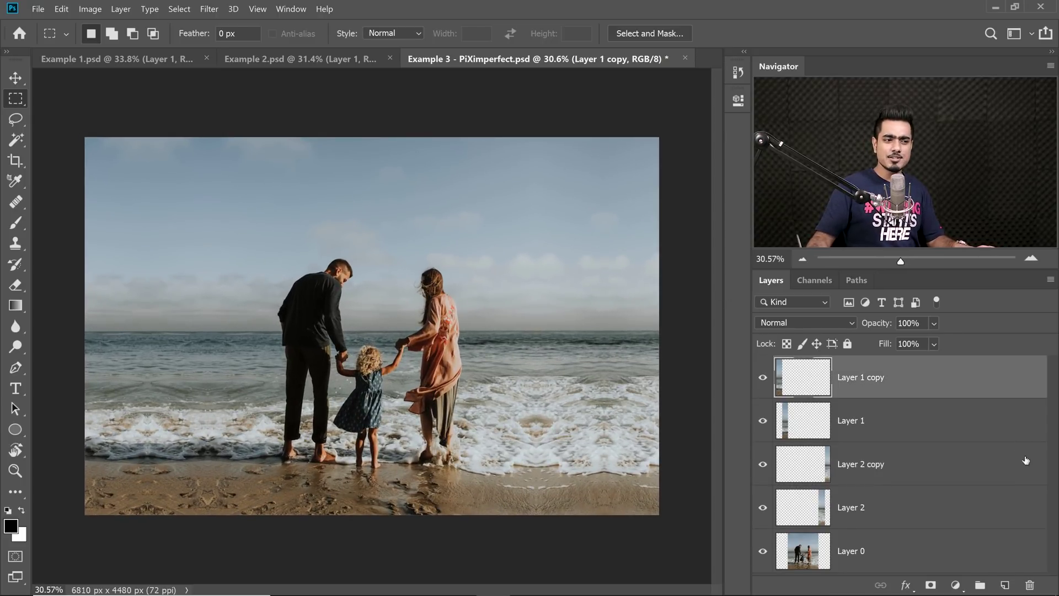
pyautogui.click(1004, 585)
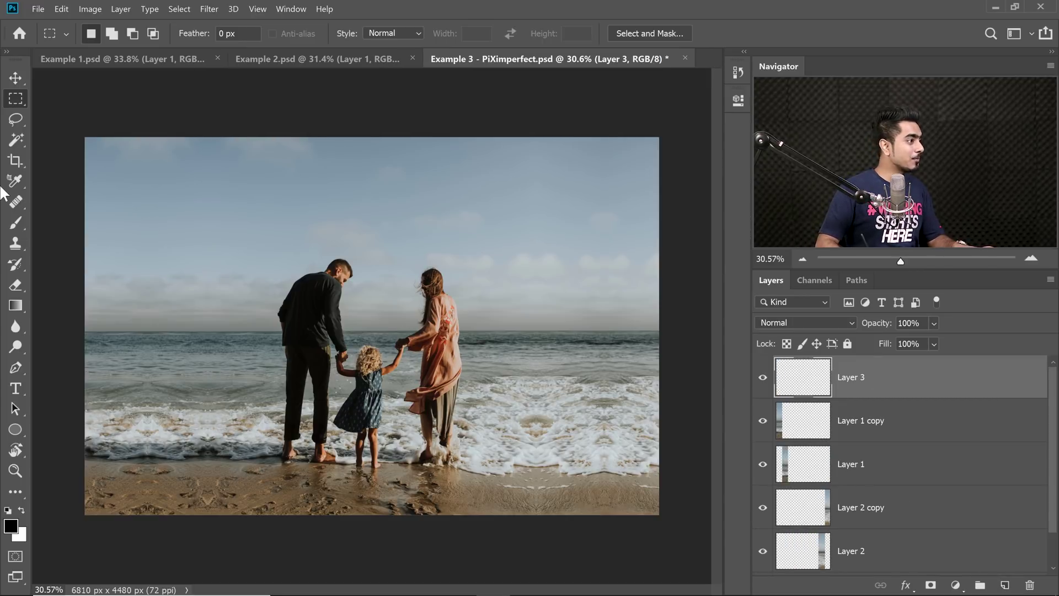
pyautogui.click(16, 202)
# - Heal the mirrored ripples in the open water between the photo's left edge and the man, using brush sizes of 491 and 397
pyautogui.moveTo(195, 319); pyautogui.dragTo(239, 319)
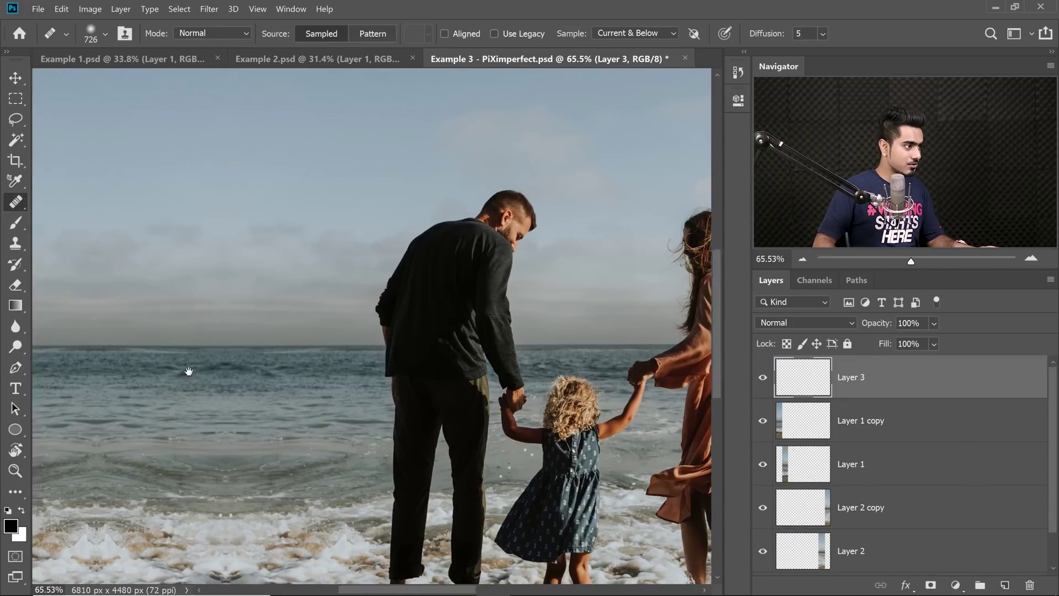
pyautogui.moveTo(187, 371); pyautogui.dragTo(415, 282)
pyautogui.moveTo(461, 406); pyautogui.dragTo(435, 398)
pyautogui.moveTo(309, 349)
pyautogui.mouseDown()
pyautogui.moveTo(290, 348)
pyautogui.moveTo(325, 359)
pyautogui.moveTo(353, 347)
pyautogui.moveTo(468, 358)
pyautogui.mouseUp()
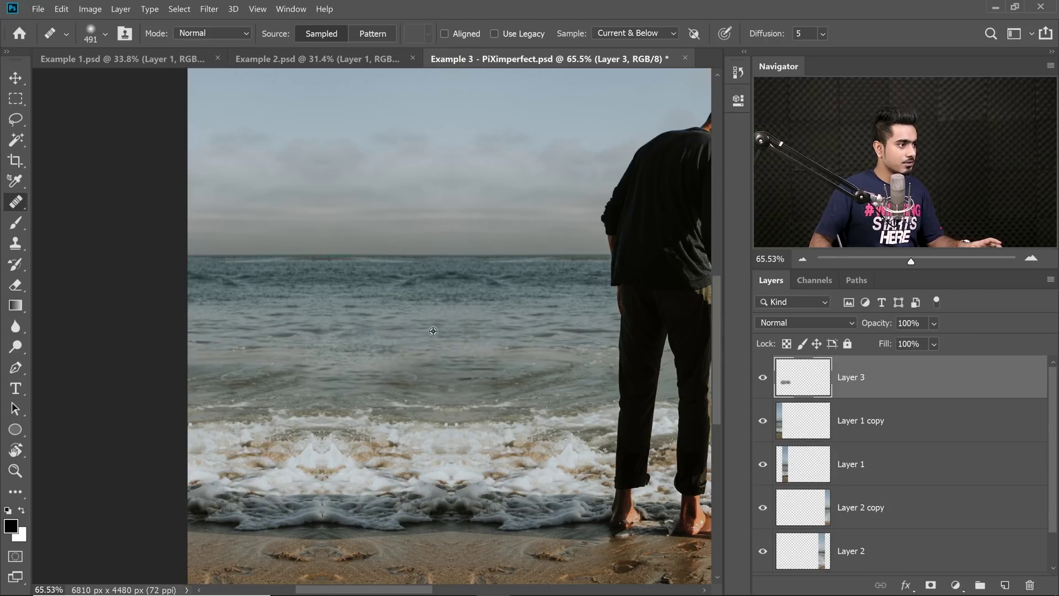
pyautogui.moveTo(371, 332); pyautogui.dragTo(354, 332)
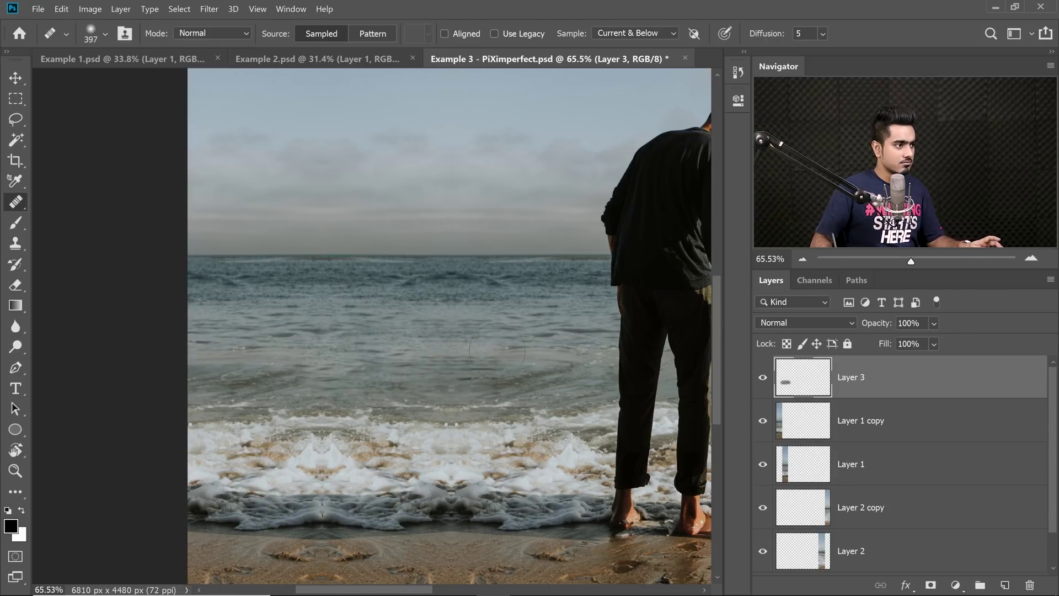
pyautogui.moveTo(499, 396)
pyautogui.mouseDown()
pyautogui.moveTo(518, 396)
pyautogui.moveTo(446, 325)
pyautogui.moveTo(508, 295)
pyautogui.mouseUp()
pyautogui.scroll(-2, 546, 372)
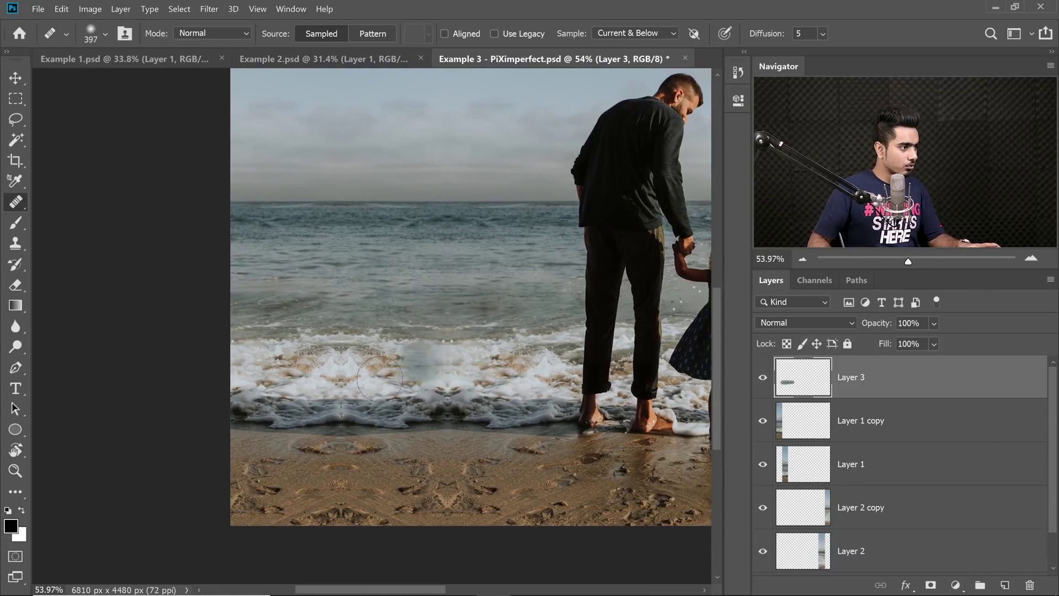
# - Heal the mirrored front edge of the wave at the seam nearest the photo's left edge with a brush size of 185
pyautogui.scroll(5, 369, 389)
pyautogui.moveTo(381, 407)
pyautogui.mouseDown()
pyautogui.moveTo(430, 341)
pyautogui.moveTo(455, 374)
pyautogui.moveTo(411, 348)
pyautogui.moveTo(320, 341)
pyautogui.mouseUp()
pyautogui.moveTo(461, 359)
pyautogui.mouseDown()
pyautogui.moveTo(428, 351)
pyautogui.moveTo(384, 380)
pyautogui.mouseUp()
pyautogui.moveTo(568, 375); pyautogui.dragTo(549, 371)
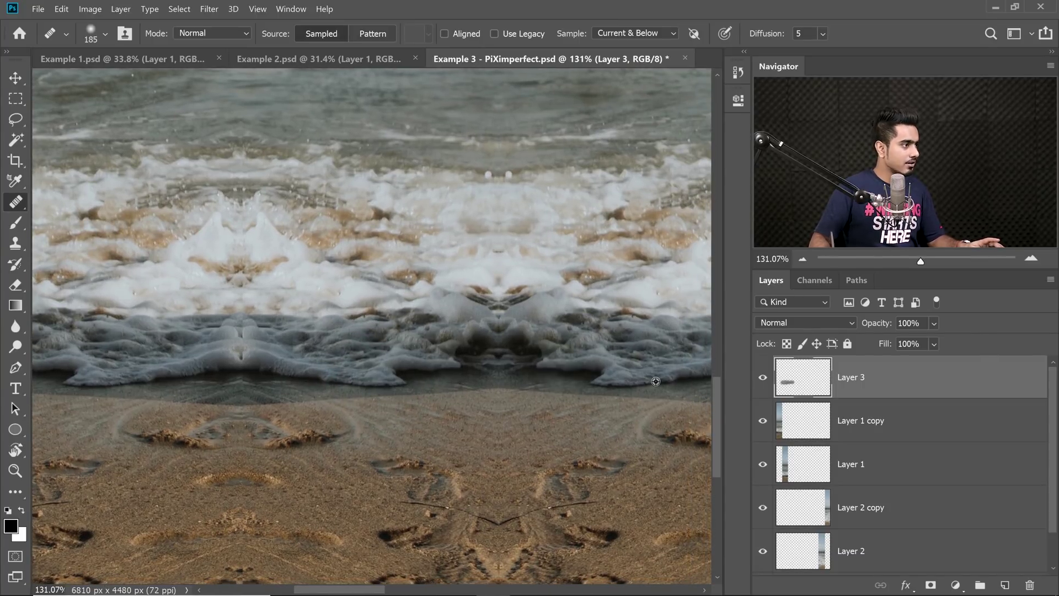
pyautogui.moveTo(241, 370); pyautogui.dragTo(193, 372)
pyautogui.moveTo(268, 418); pyautogui.dragTo(312, 429)
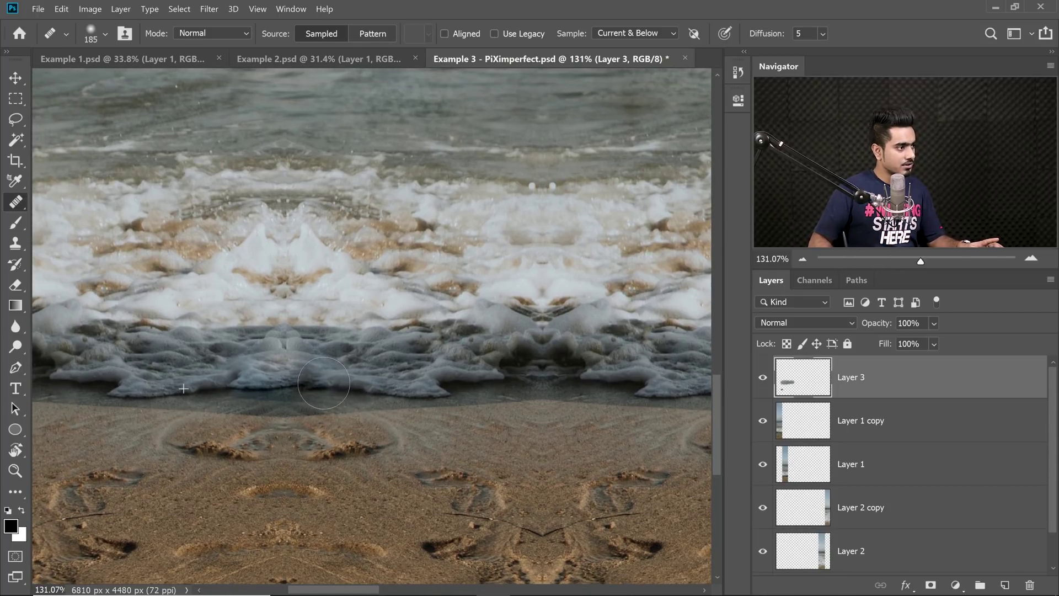
pyautogui.click(452, 393)
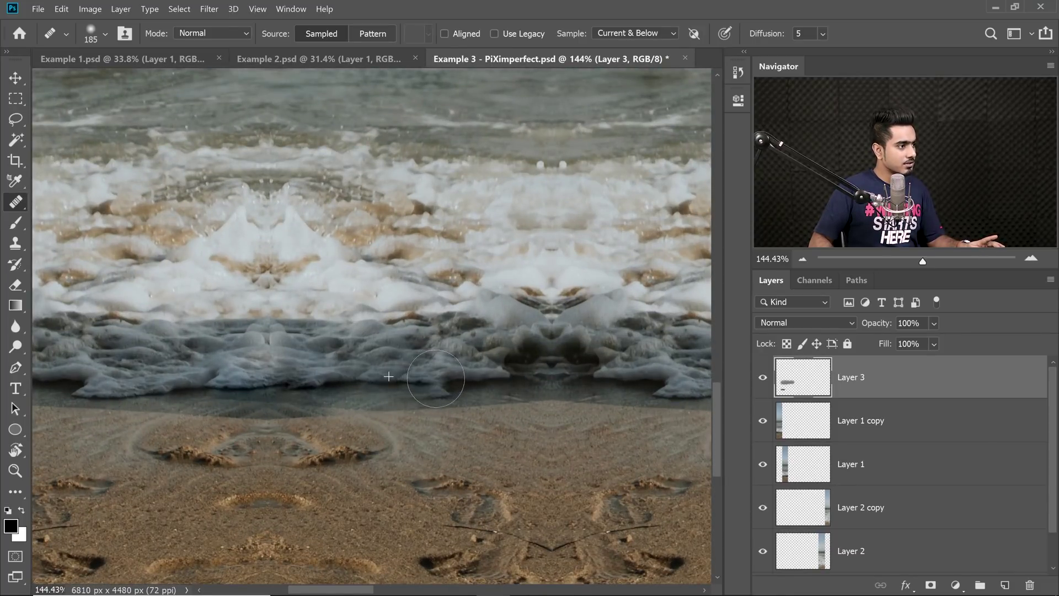
# - Heal the dark symmetrical gap in the wave's front edge at the seam nearer the man, with a brush size of 185
pyautogui.moveTo(382, 363); pyautogui.dragTo(347, 363)
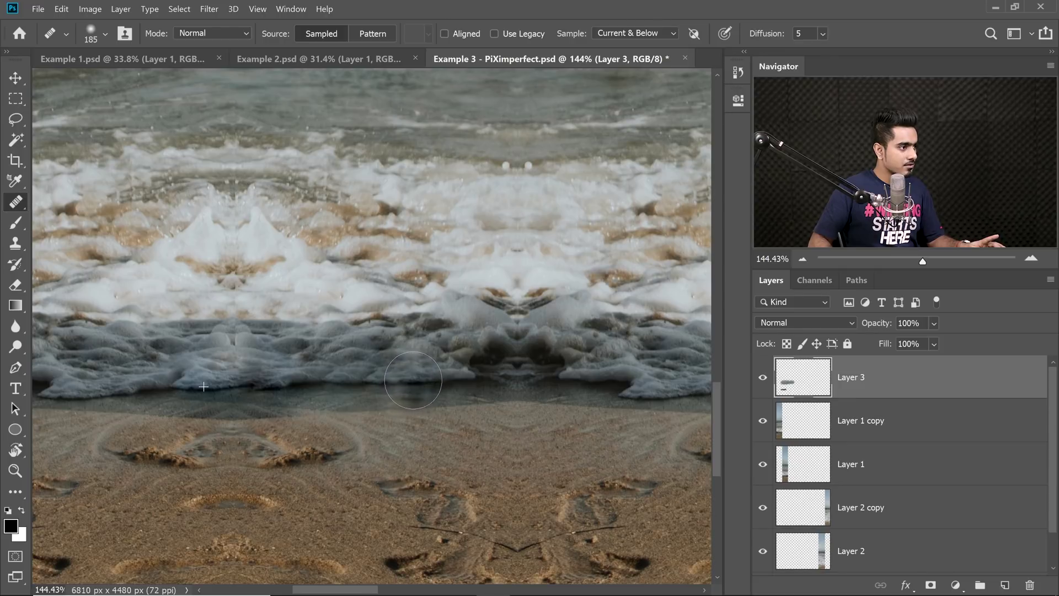
pyautogui.moveTo(452, 384); pyautogui.dragTo(408, 380)
pyautogui.moveTo(419, 364)
pyautogui.mouseDown()
pyautogui.moveTo(342, 354)
pyautogui.moveTo(404, 363)
pyautogui.mouseUp()
pyautogui.scroll(3, 404, 362)
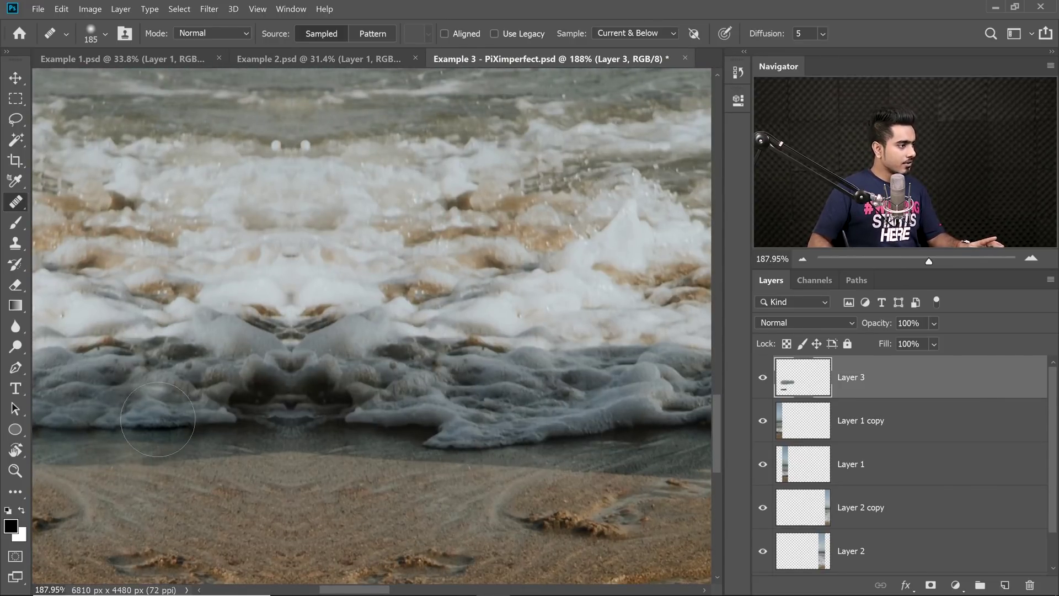
pyautogui.moveTo(309, 414)
pyautogui.mouseDown()
pyautogui.moveTo(243, 412)
pyautogui.moveTo(310, 407)
pyautogui.mouseUp()
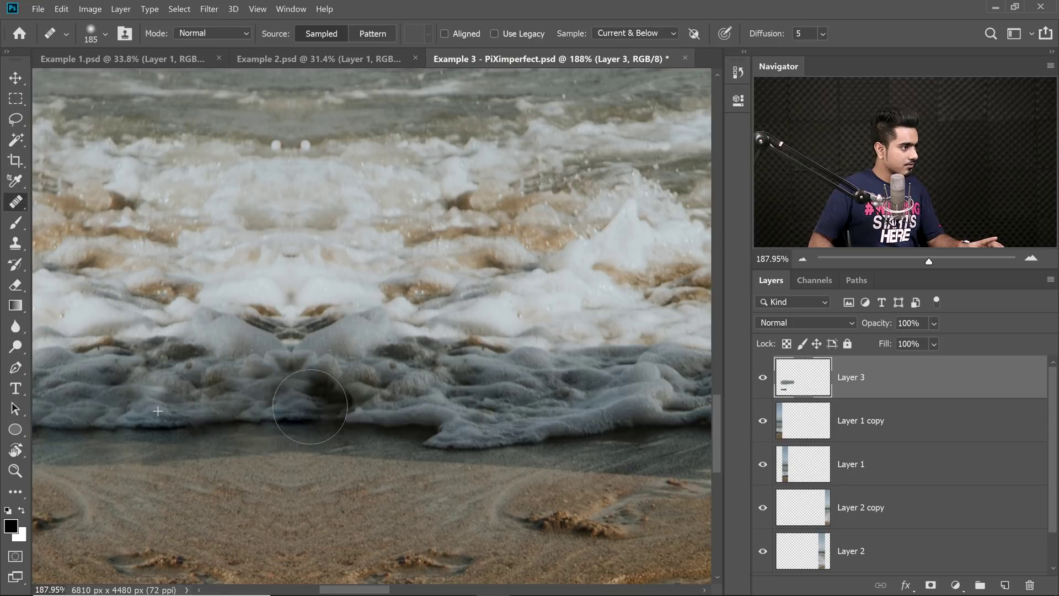
pyautogui.scroll(-5, 359, 415)
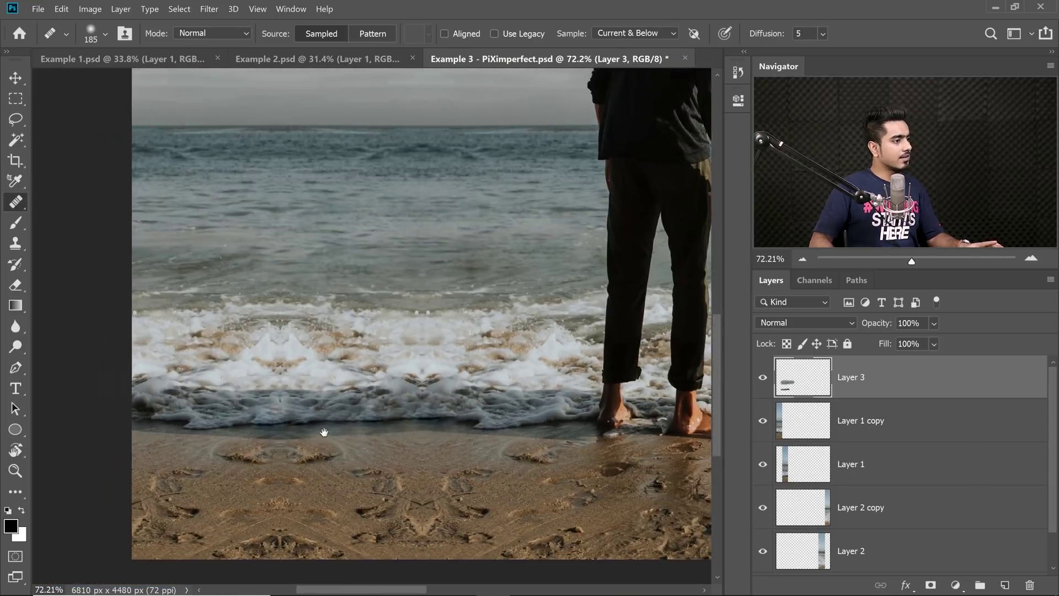
# - Heal the symmetrical white and brown foam pattern at the photo's left side with a brush size of 308
pyautogui.scroll(4, 409, 429)
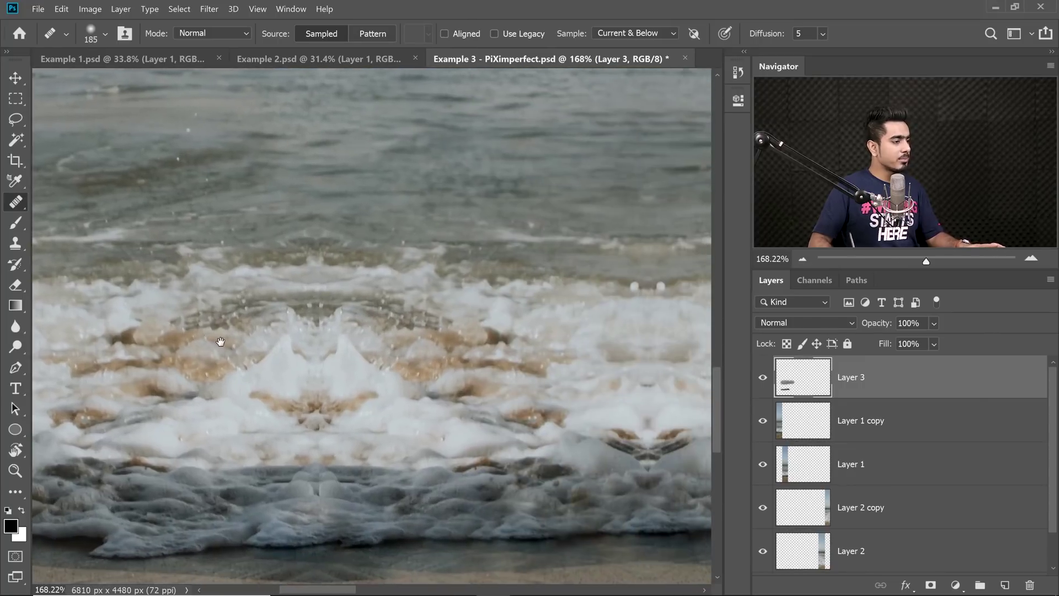
pyautogui.click(371, 339)
pyautogui.moveTo(371, 339); pyautogui.dragTo(437, 339)
pyautogui.keyDown('alt'); pyautogui.click(148, 368); pyautogui.keyUp('alt')
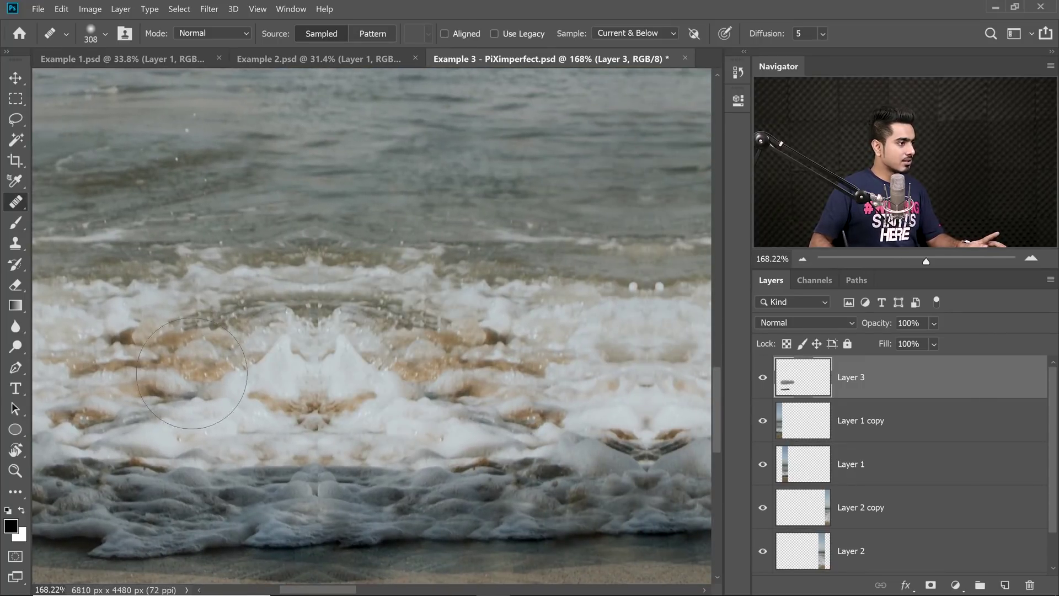
pyautogui.moveTo(320, 370)
pyautogui.mouseDown()
pyautogui.moveTo(263, 367)
pyautogui.moveTo(386, 367)
pyautogui.mouseUp()
pyautogui.scroll(-5, 513, 355)
pyautogui.moveTo(554, 332); pyautogui.dragTo(345, 322)
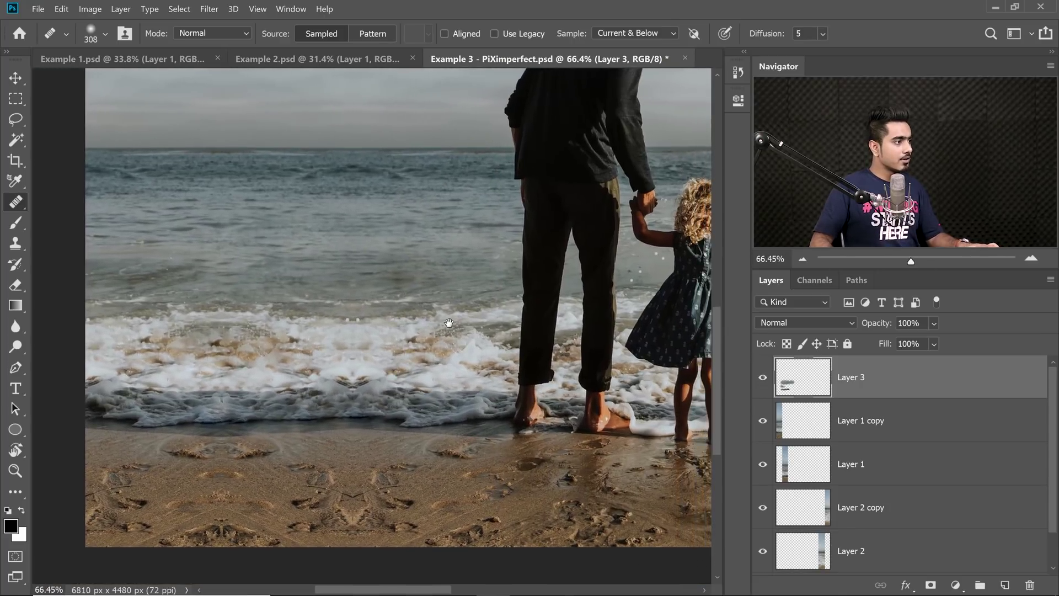
pyautogui.moveTo(452, 321); pyautogui.dragTo(392, 321)
# - Heal the repeated clouds near the photo's left edge with a brush size of 584
pyautogui.scroll(4, 356, 236)
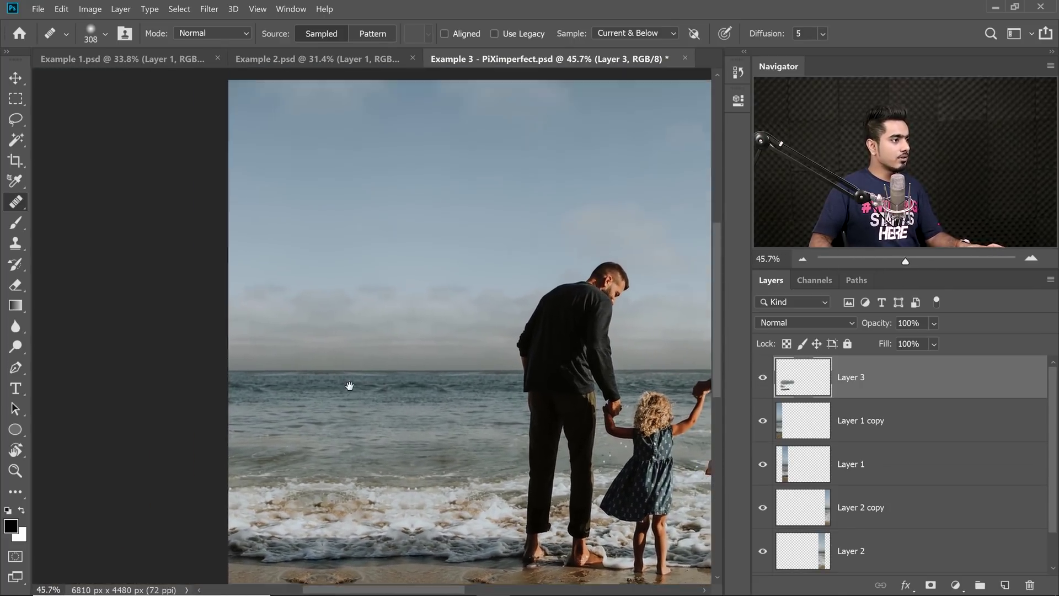
pyautogui.press(']')
pyautogui.press(']')
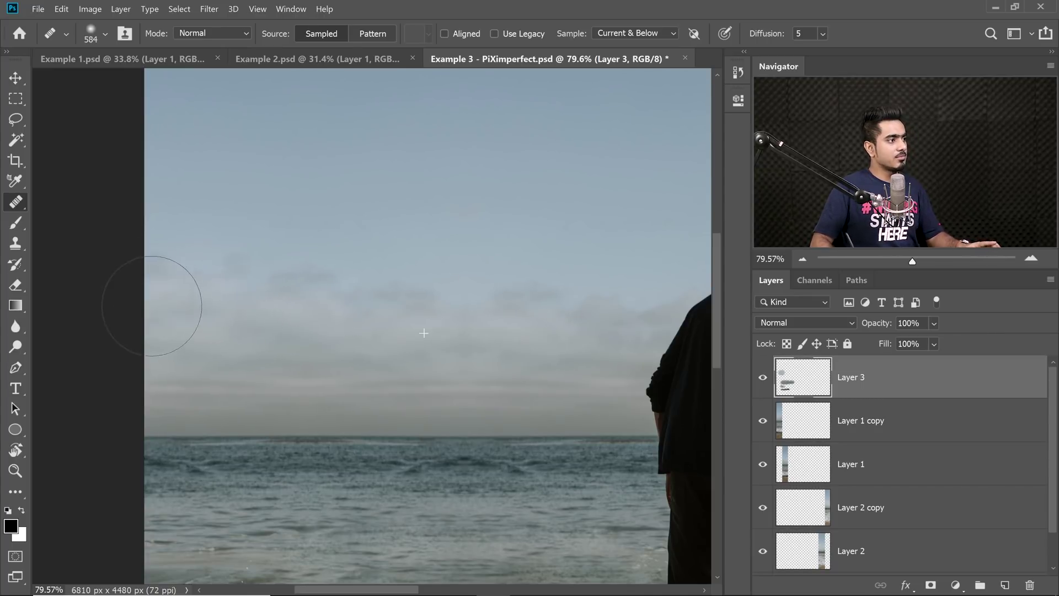
pyautogui.scroll(-3, 338, 298)
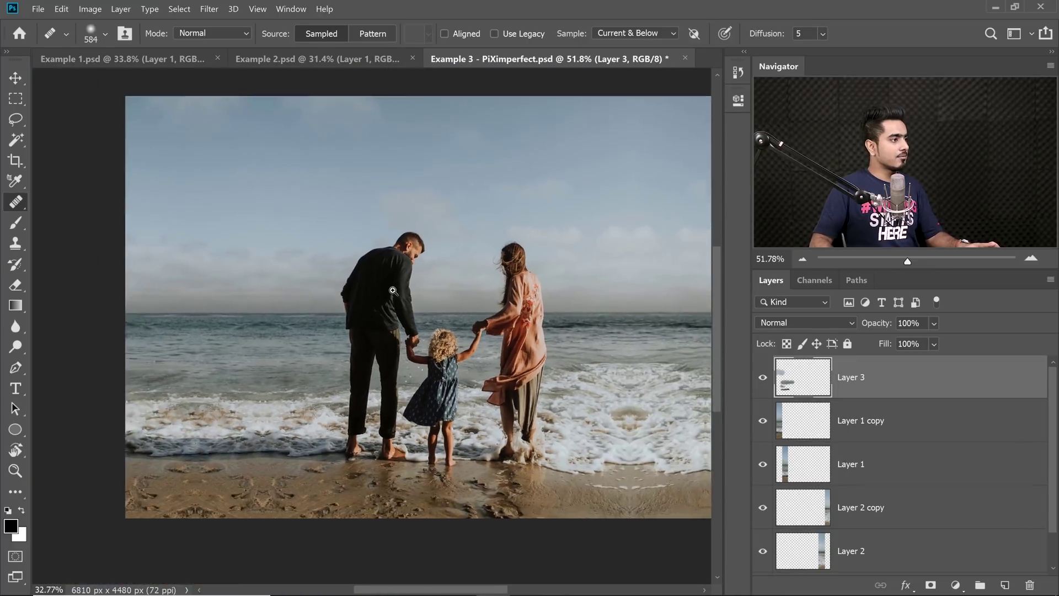
# - Heal the mirrored haze and clouds above the horizon left of the man, reducing the brush size from 603 to 364
pyautogui.scroll(5, 392, 291)
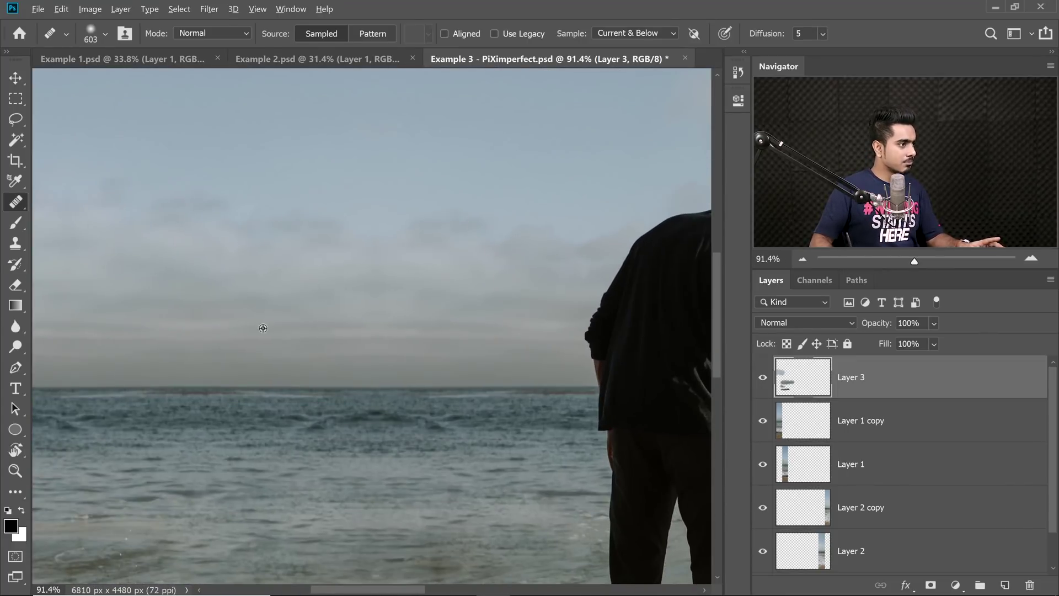
pyautogui.moveTo(364, 328); pyautogui.dragTo(398, 308)
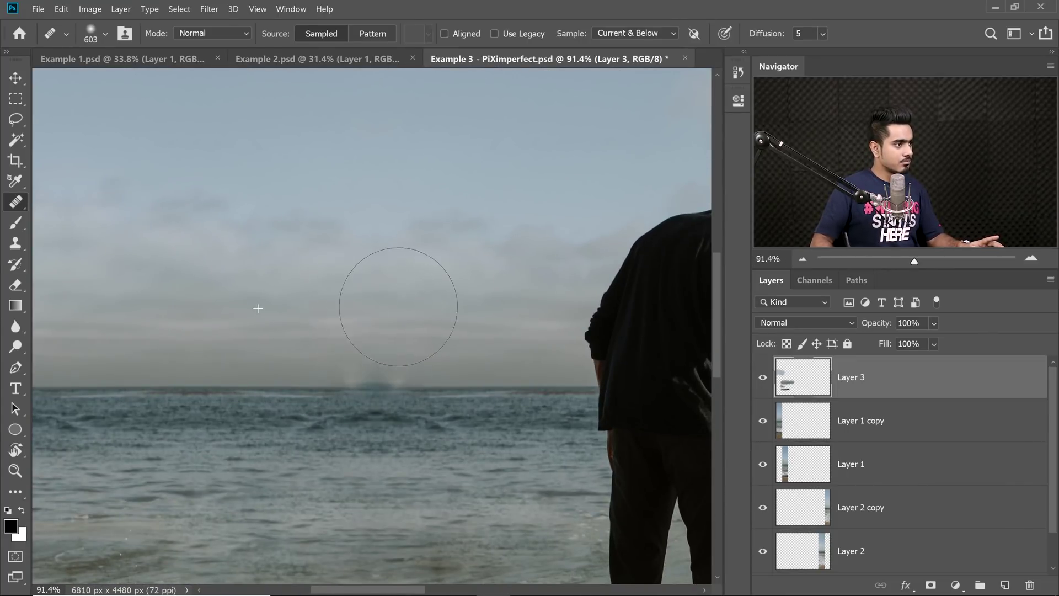
pyautogui.keyDown('alt'); pyautogui.rightClick(392, 368); pyautogui.keyUp('alt')
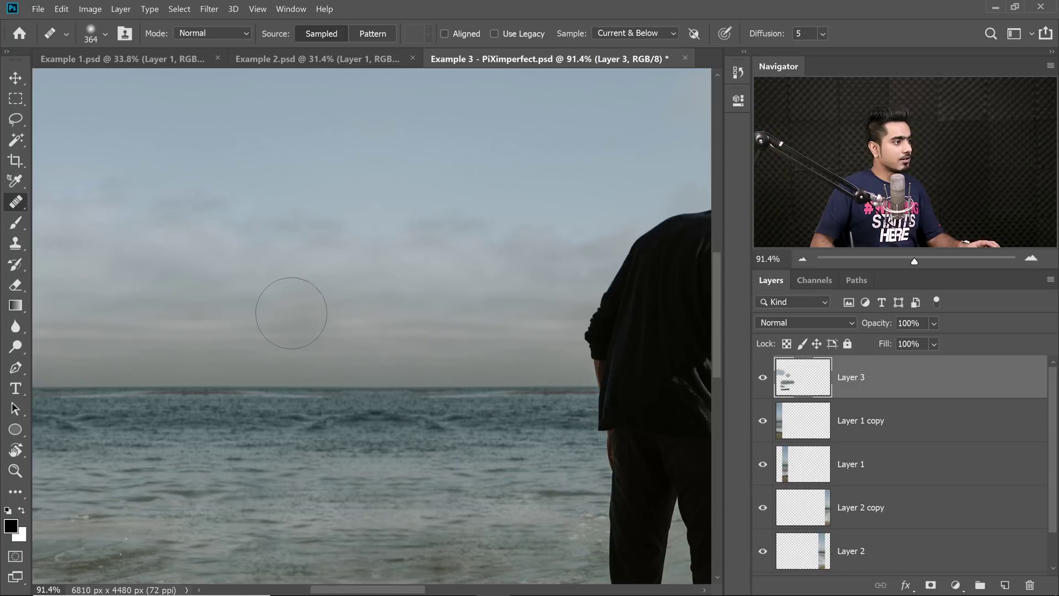
pyautogui.scroll(-6, 199, 319)
# - Heal the mirrored foam along the seam nearest the photo's right edge, sampling nearby foam with a brush size of 486
pyautogui.scroll(3, 497, 332)
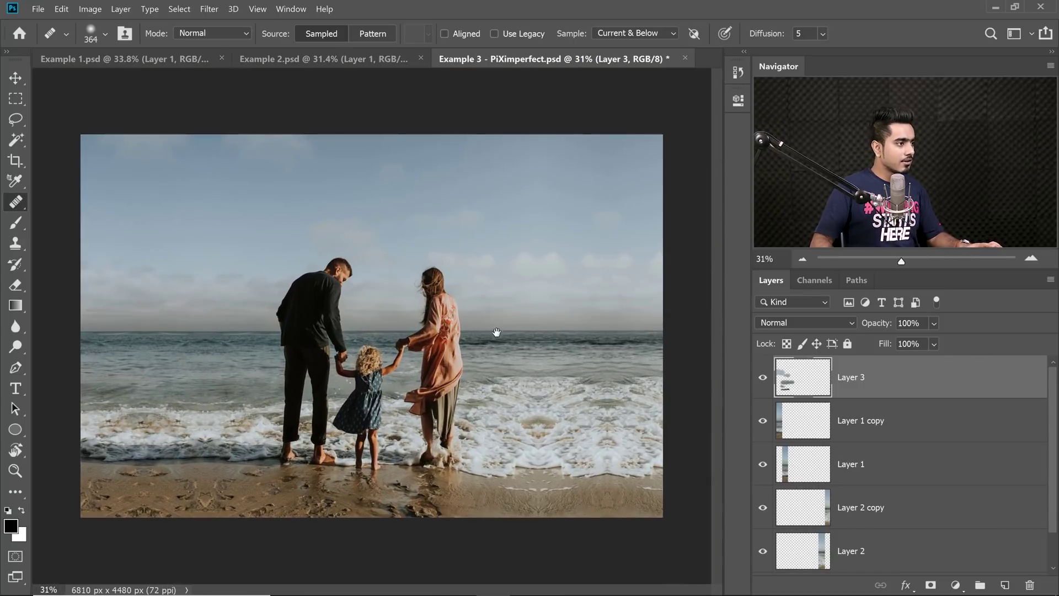
pyautogui.moveTo(534, 381); pyautogui.dragTo(579, 387)
pyautogui.moveTo(541, 383); pyautogui.dragTo(271, 274)
pyautogui.press(']')
pyautogui.moveTo(365, 302); pyautogui.dragTo(345, 304)
pyautogui.click(421, 293)
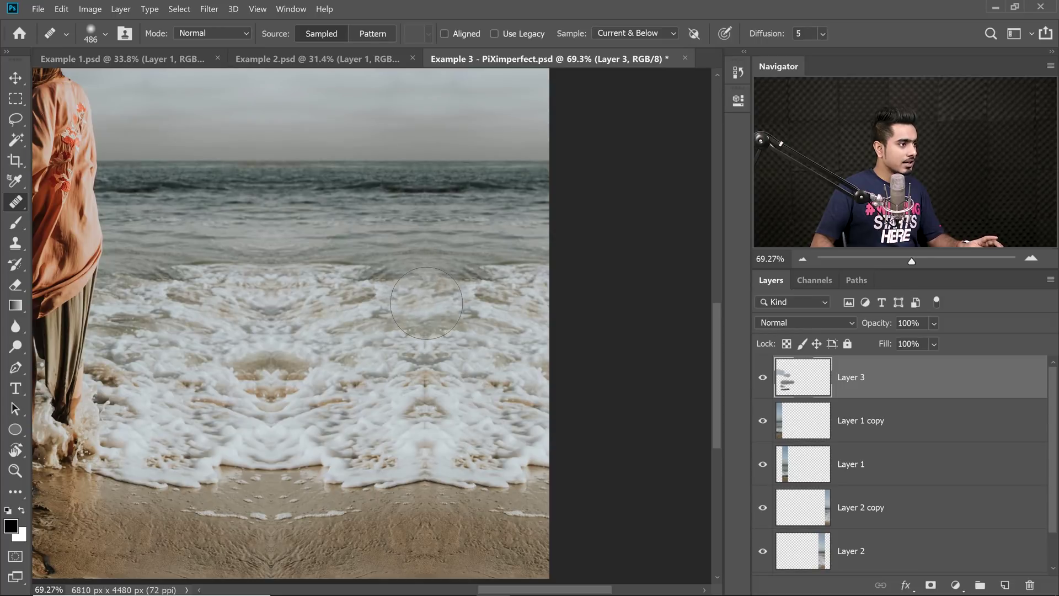
pyautogui.click(430, 347)
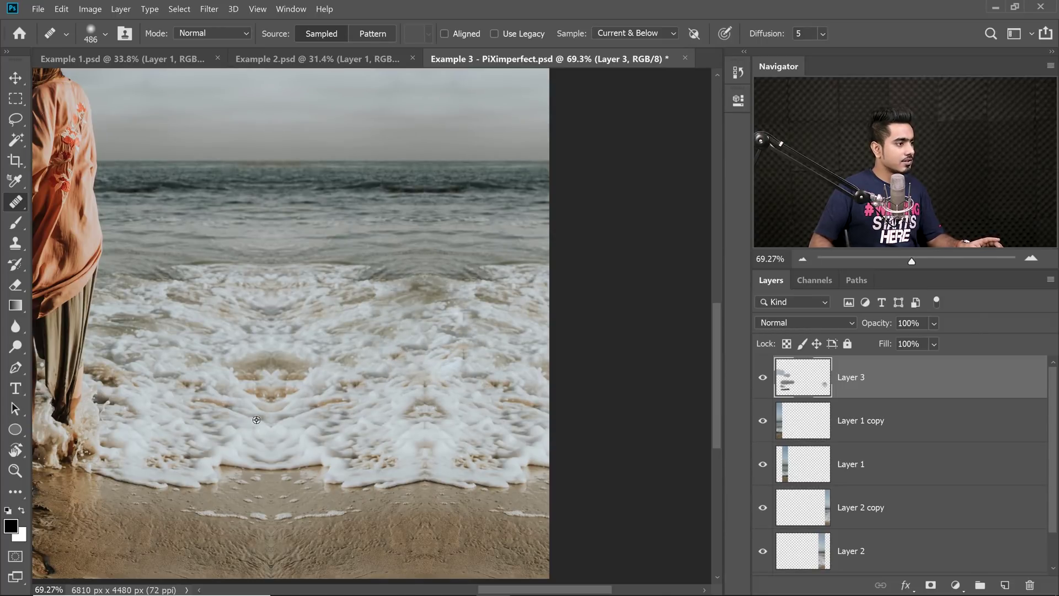
pyautogui.keyDown('alt'); pyautogui.click(329, 416); pyautogui.keyUp('alt')
pyautogui.moveTo(425, 419)
pyautogui.mouseDown()
pyautogui.moveTo(436, 443)
pyautogui.moveTo(413, 464)
pyautogui.mouseUp()
# - Heal the mirrored sand pattern below the waves right of the woman with a brush size of 415
pyautogui.scroll(1, 395, 476)
pyautogui.moveTo(344, 461)
pyautogui.mouseDown()
pyautogui.moveTo(326, 425)
pyautogui.moveTo(224, 442)
pyautogui.mouseUp()
pyautogui.scroll(2, 325, 425)
pyautogui.moveTo(217, 515)
pyautogui.mouseDown()
pyautogui.moveTo(252, 514)
pyautogui.moveTo(236, 527)
pyautogui.moveTo(232, 558)
pyautogui.mouseUp()
pyautogui.moveTo(300, 479); pyautogui.dragTo(271, 482)
pyautogui.moveTo(214, 438); pyautogui.dragTo(257, 433)
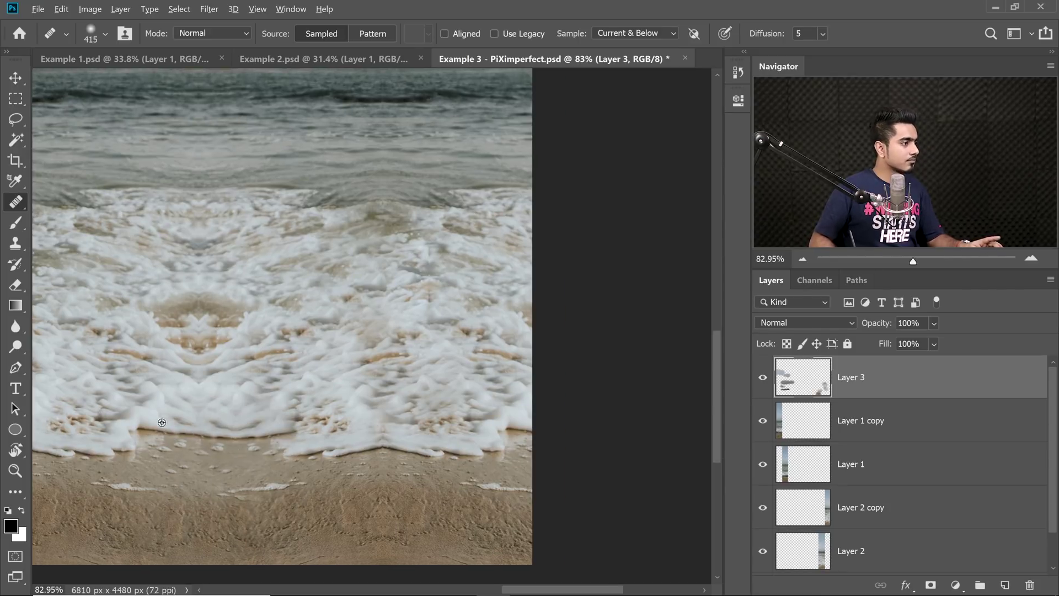
# - Reshape the repeated foam edge along the wet sand right of the woman by healing with a brush size of 313
pyautogui.moveTo(234, 397); pyautogui.dragTo(250, 386)
pyautogui.click(372, 382)
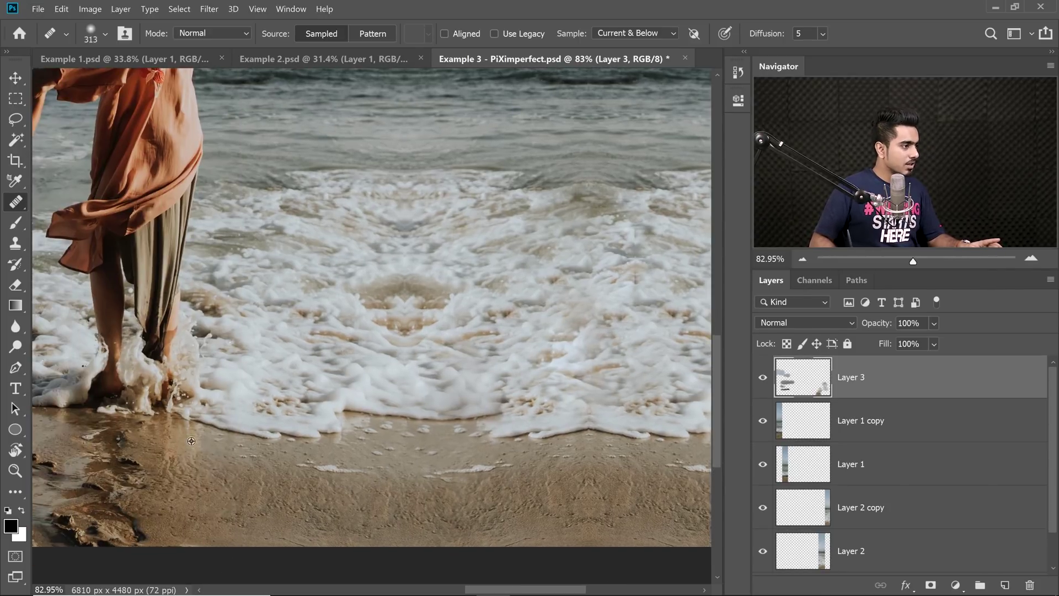
pyautogui.moveTo(341, 415); pyautogui.dragTo(344, 415)
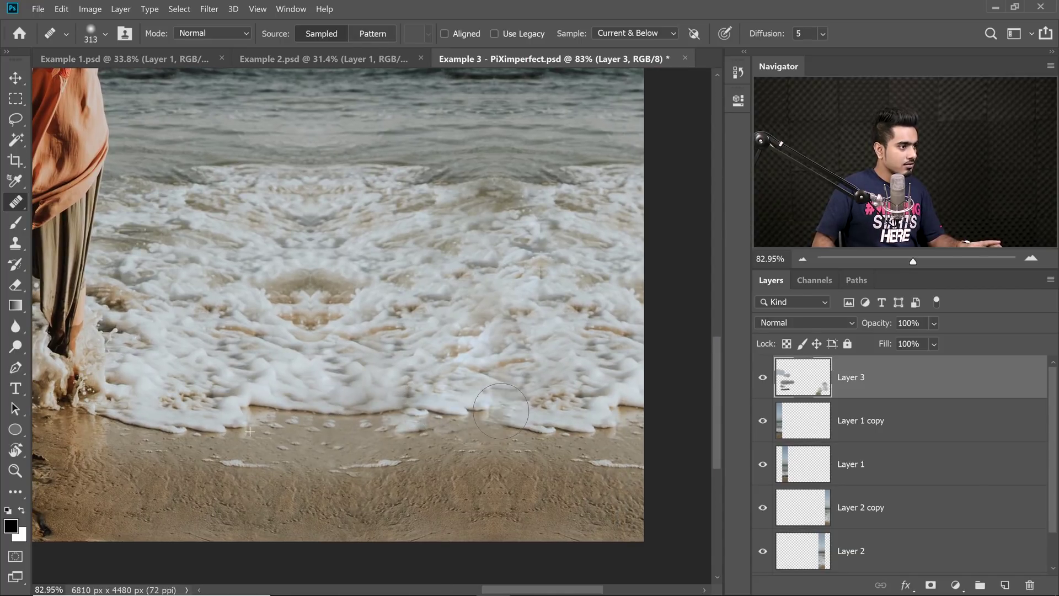
pyautogui.moveTo(452, 454)
pyautogui.mouseDown()
pyautogui.moveTo(371, 439)
pyautogui.moveTo(331, 446)
pyautogui.mouseUp()
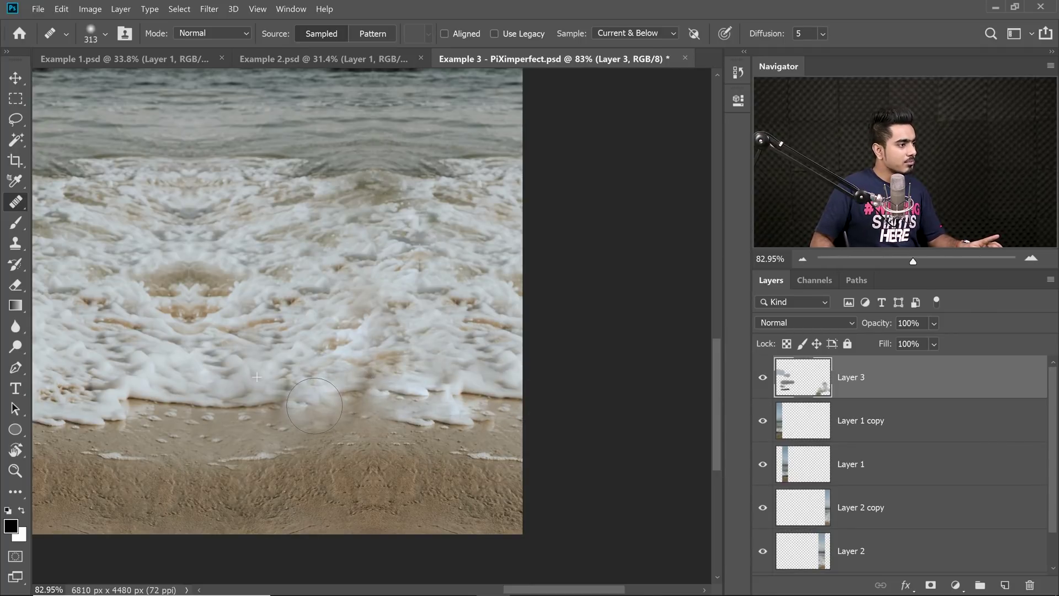
pyautogui.scroll(-5, 386, 406)
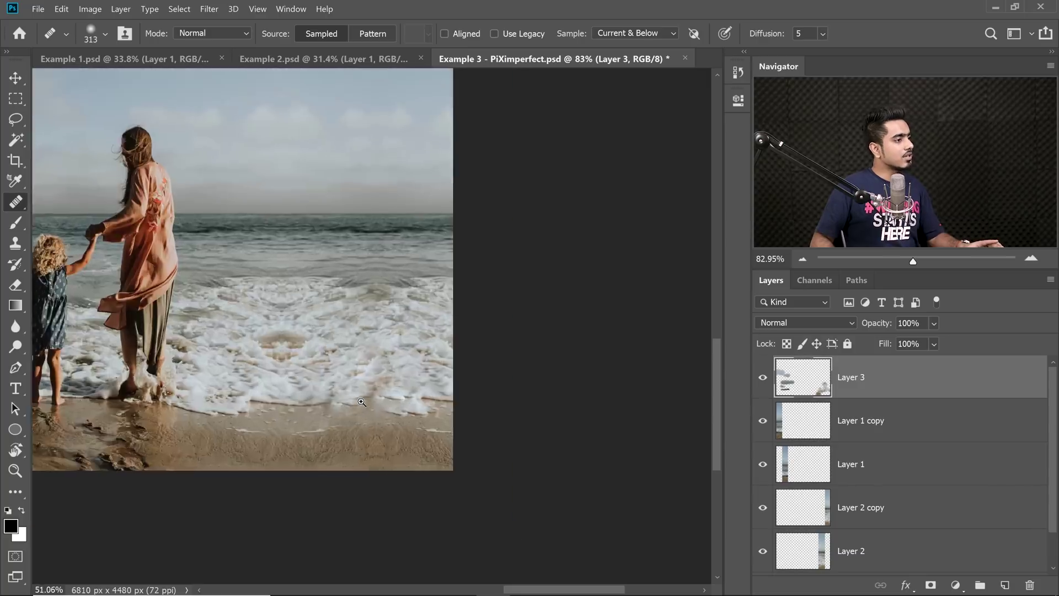
# - Heal the repeated foam edge along the wet sand right of the woman with a brush size of 217
pyautogui.scroll(5, 483, 419)
pyautogui.moveTo(485, 421); pyautogui.dragTo(238, 310)
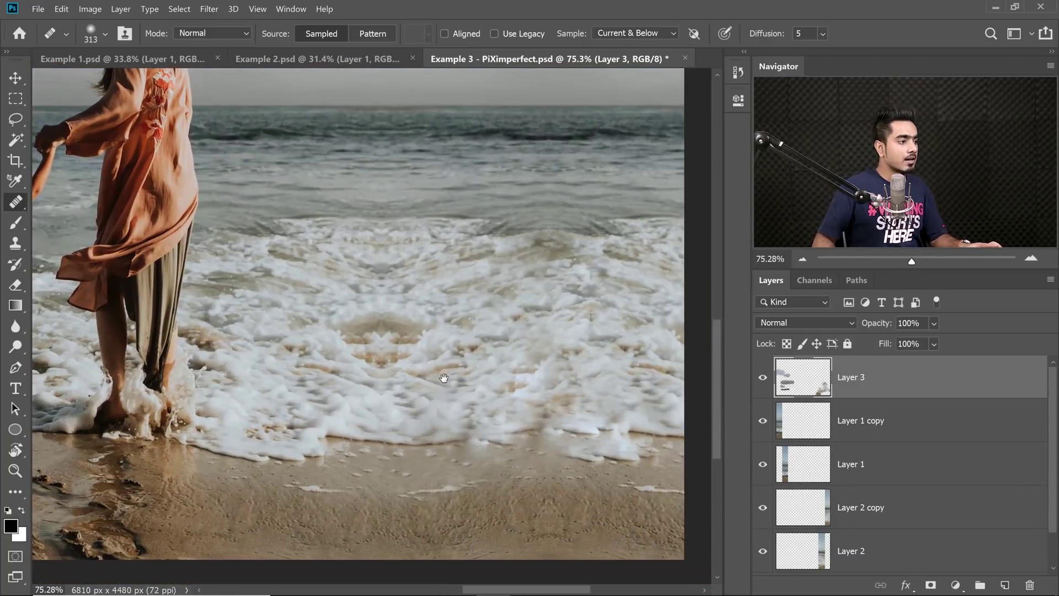
pyautogui.scroll(-5, 445, 378)
pyautogui.scroll(6, 490, 408)
pyautogui.moveTo(494, 438)
pyautogui.mouseDown()
pyautogui.moveTo(358, 454)
pyautogui.moveTo(486, 427)
pyautogui.moveTo(576, 424)
pyautogui.mouseUp()
pyautogui.moveTo(402, 404)
pyautogui.mouseDown()
pyautogui.moveTo(438, 404)
pyautogui.moveTo(426, 394)
pyautogui.mouseUp()
pyautogui.scroll(-3, 441, 392)
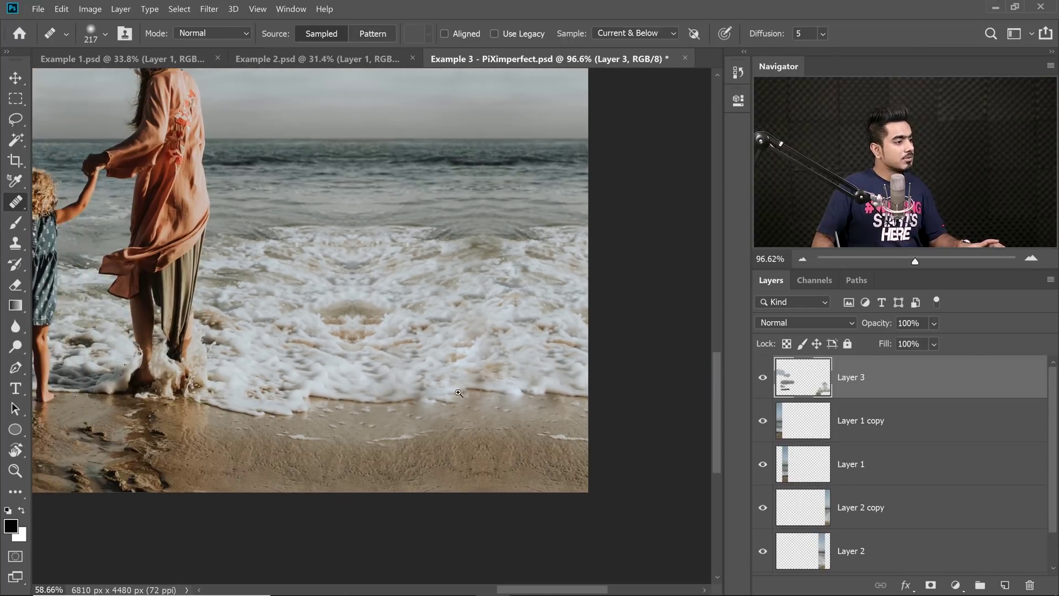
# - Sample the foam edge above the wet sand right of the woman for the Clone Stamp with a brush size of 315
pyautogui.scroll(-3, 500, 391)
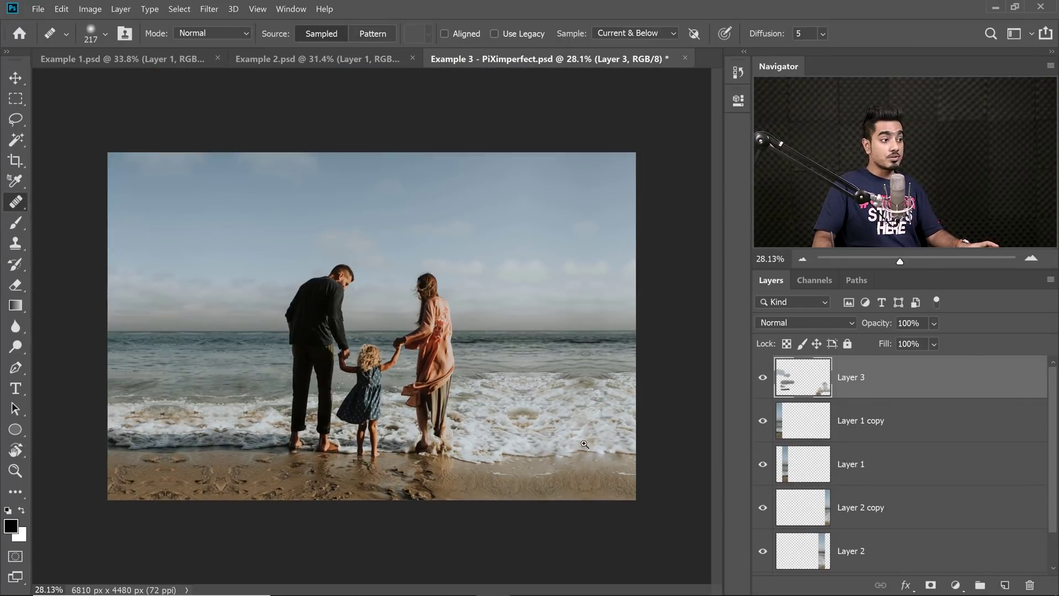
pyautogui.scroll(8, 583, 444)
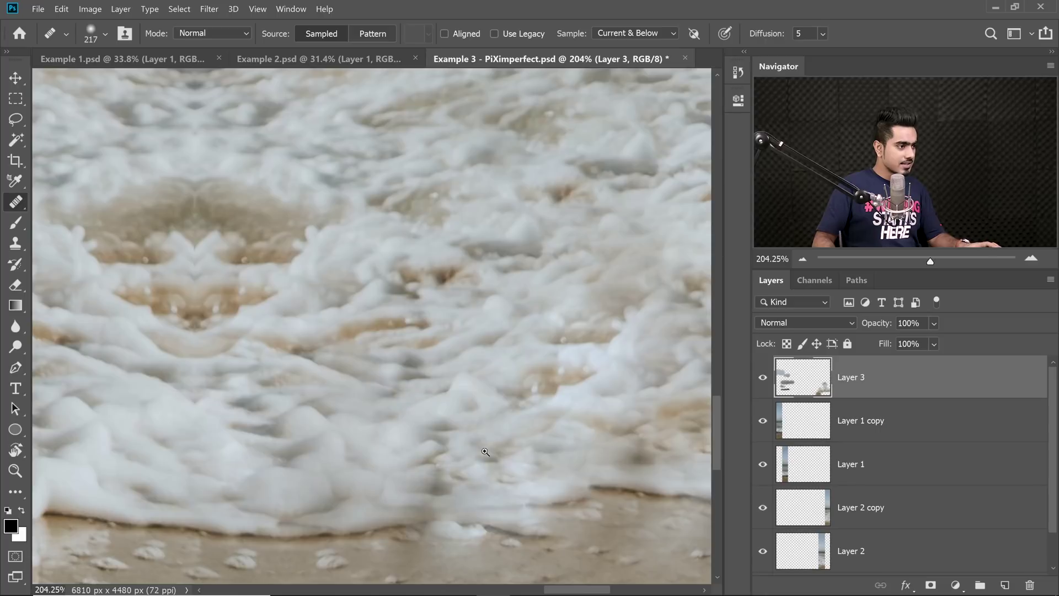
pyautogui.scroll(-1, 484, 452)
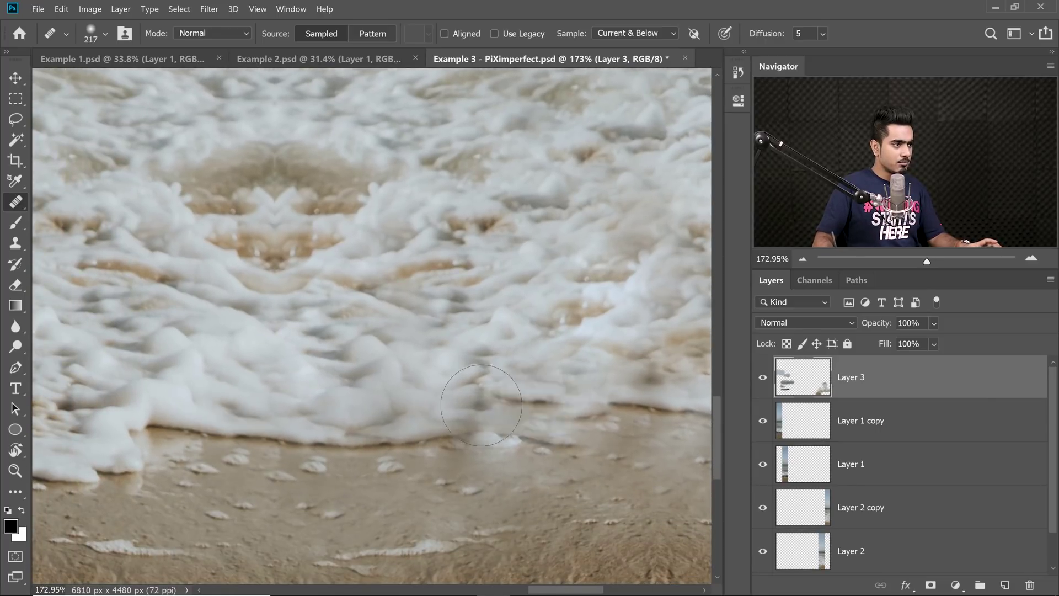
pyautogui.click(20, 243)
pyautogui.moveTo(255, 319); pyautogui.dragTo(386, 333)
pyautogui.keyDown('alt'); pyautogui.click(214, 433); pyautogui.keyUp('alt')
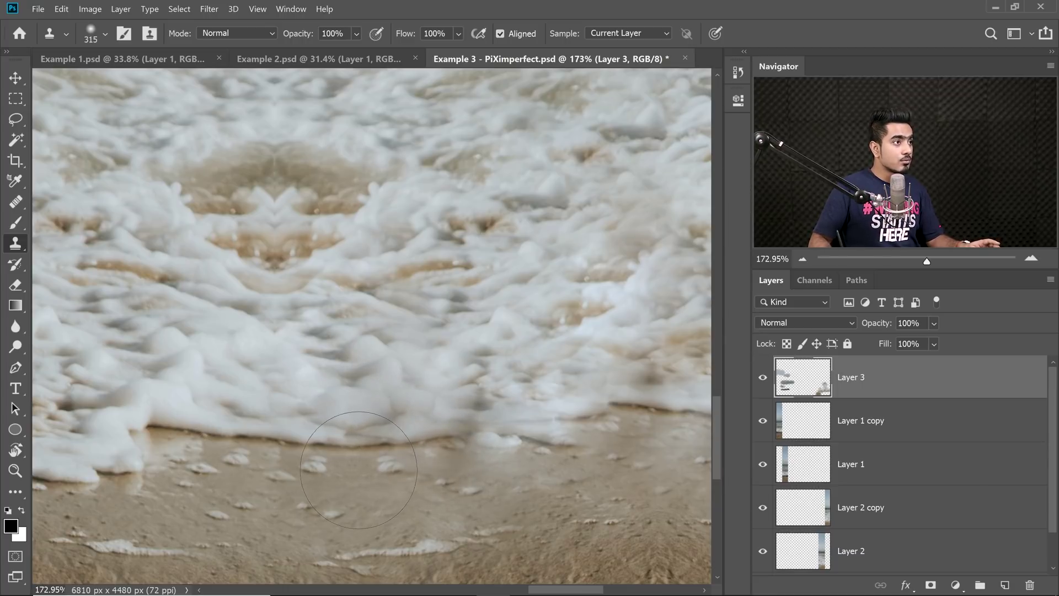
# - Rotate the clone source to -21.4 degrees and clone the foam edge over the blurry section right of the woman
pyautogui.click(295, 12)
pyautogui.click(328, 183)
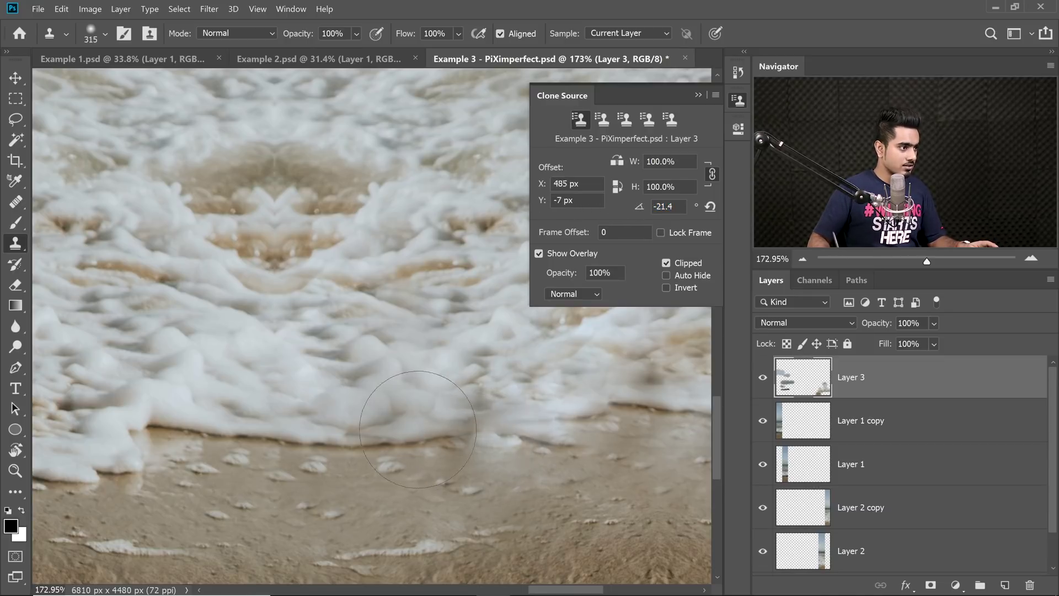
pyautogui.moveTo(444, 437)
pyautogui.mouseDown()
pyautogui.moveTo(567, 441)
pyautogui.moveTo(342, 430)
pyautogui.mouseUp()
pyautogui.moveTo(426, 406); pyautogui.dragTo(368, 409)
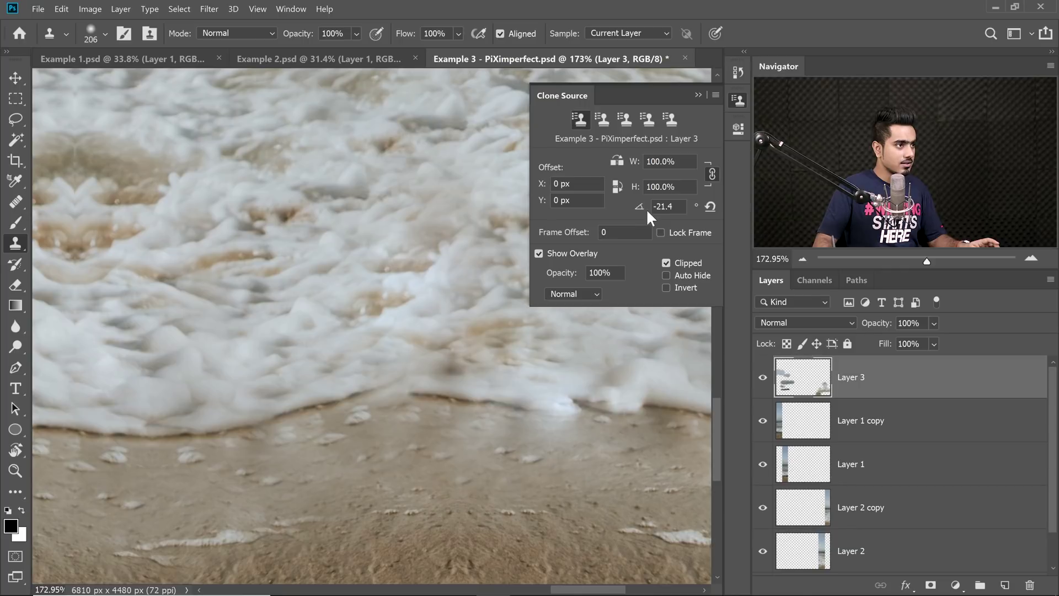
# - Refine the cloned foam edge with clone source rotations of -8.4 and 0.0 degrees, reducing the brush size to 121
pyautogui.press('Return')
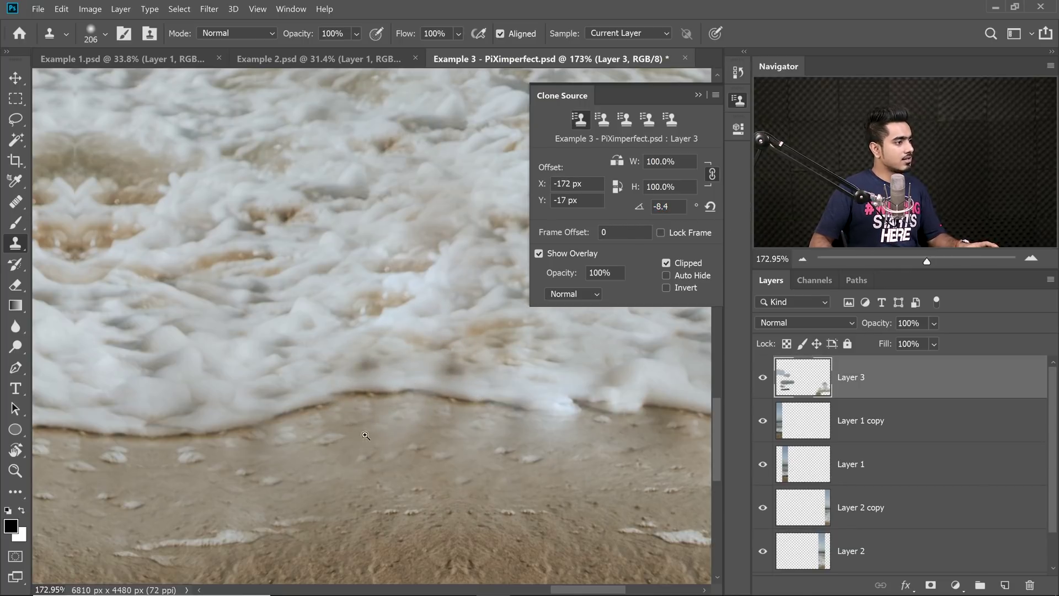
pyautogui.moveTo(343, 426)
pyautogui.mouseDown()
pyautogui.moveTo(369, 426)
pyautogui.moveTo(346, 432)
pyautogui.mouseUp()
pyautogui.moveTo(308, 381); pyautogui.dragTo(243, 403)
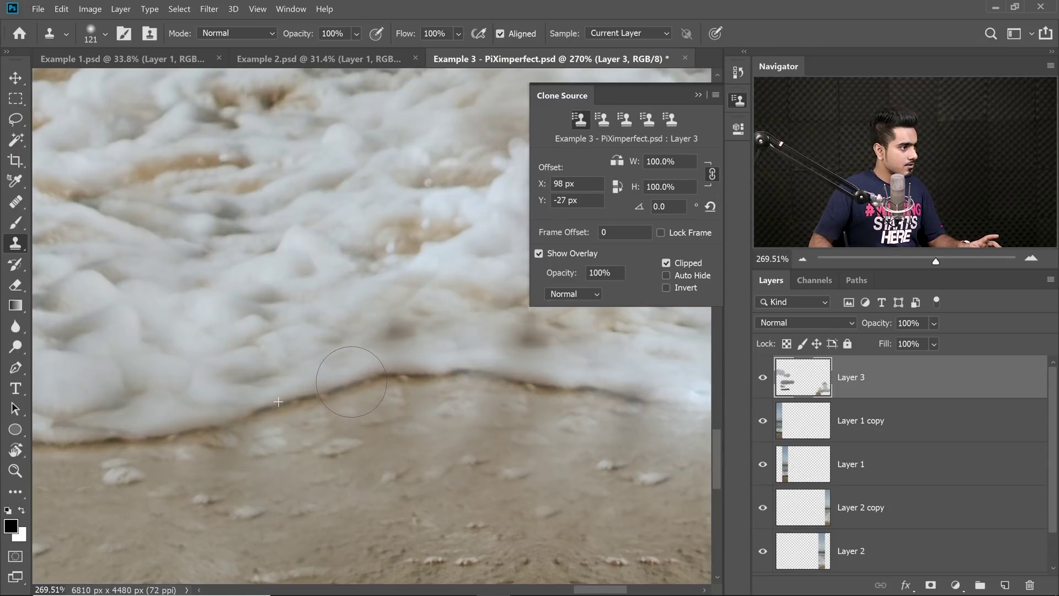
pyautogui.moveTo(409, 377); pyautogui.dragTo(268, 377)
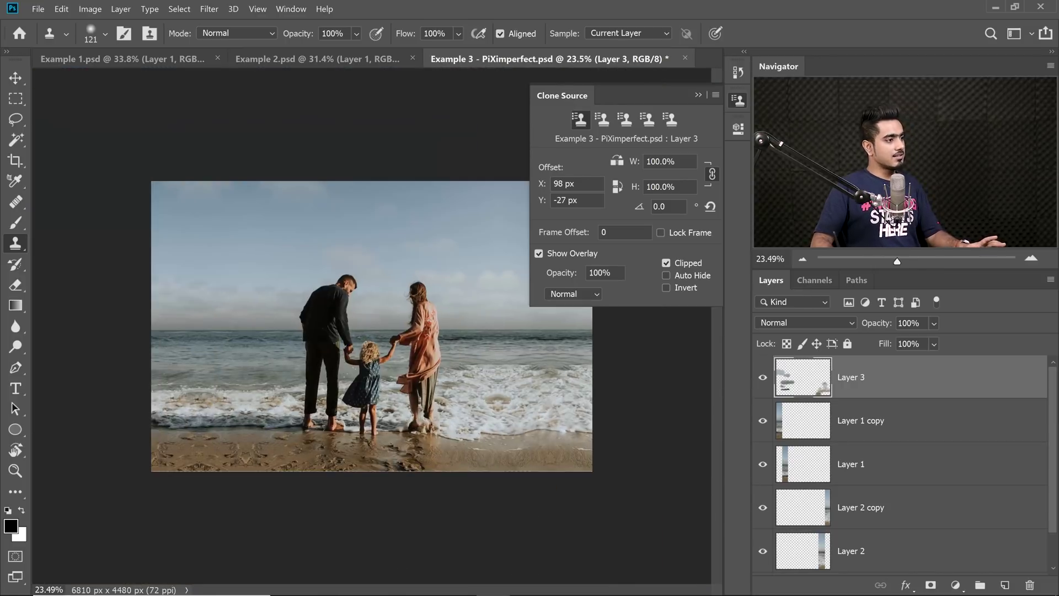
# - Heal the mirrored brown patch in the foam right of the woman, sampling nearby foam with a Healing Brush size of 307
pyautogui.moveTo(438, 362); pyautogui.dragTo(443, 368)
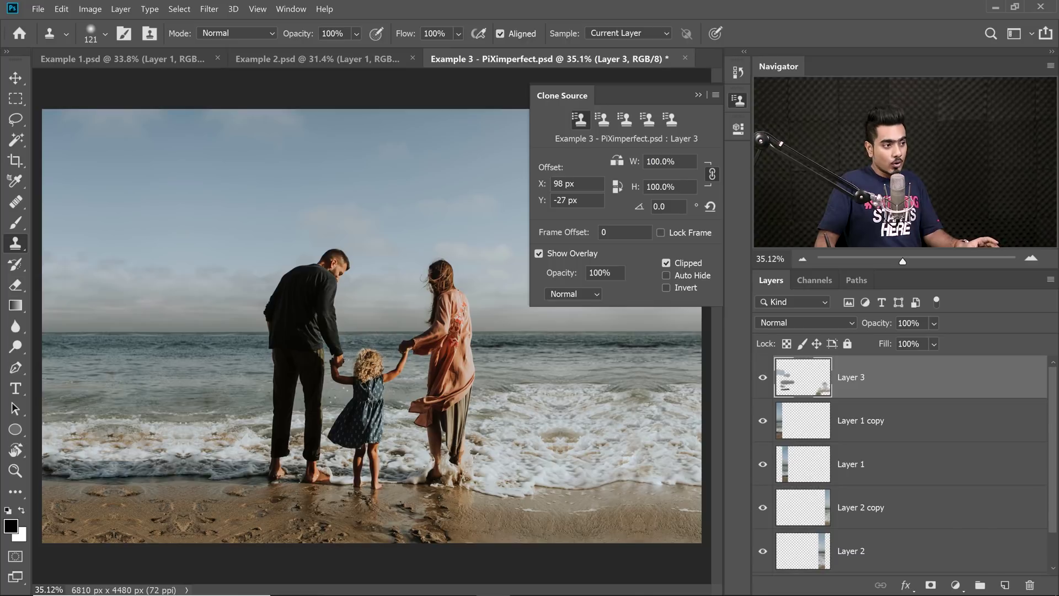
pyautogui.moveTo(571, 417); pyautogui.dragTo(609, 417)
pyautogui.moveTo(472, 380); pyautogui.dragTo(327, 331)
pyautogui.moveTo(398, 380)
pyautogui.mouseDown()
pyautogui.moveTo(428, 379)
pyautogui.moveTo(300, 313)
pyautogui.mouseUp()
pyautogui.click(15, 202)
pyautogui.keyDown('alt'); pyautogui.click(276, 319); pyautogui.keyUp('alt')
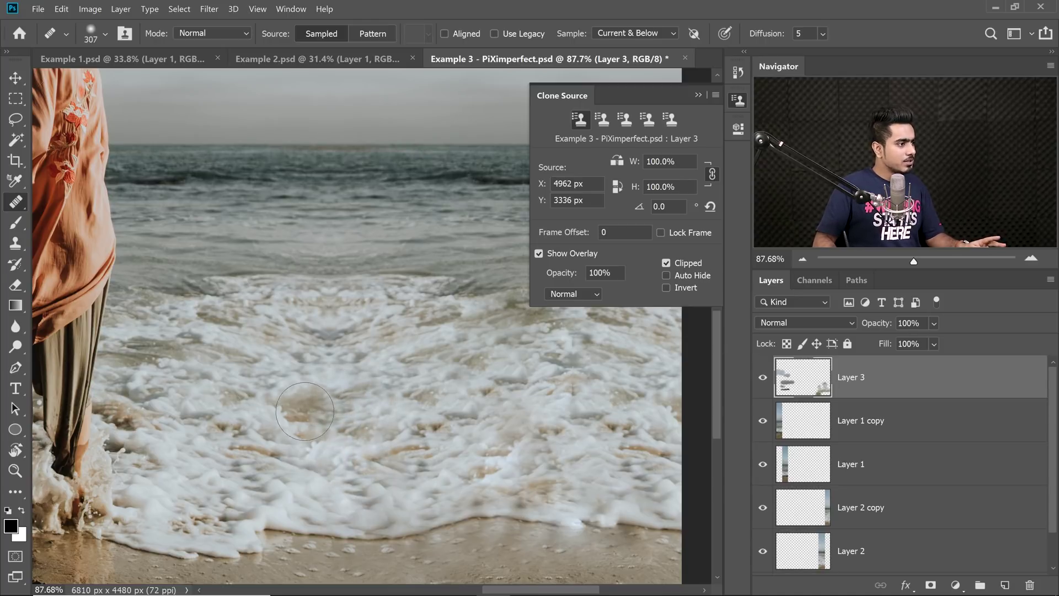
pyautogui.moveTo(412, 398); pyautogui.dragTo(401, 398)
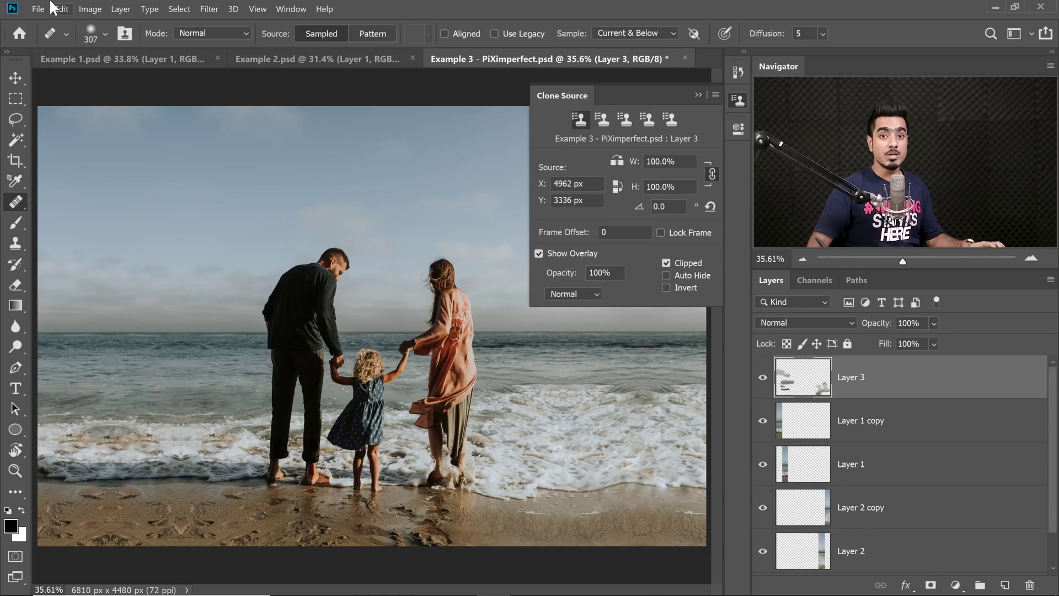
pyautogui.click(21, 100)
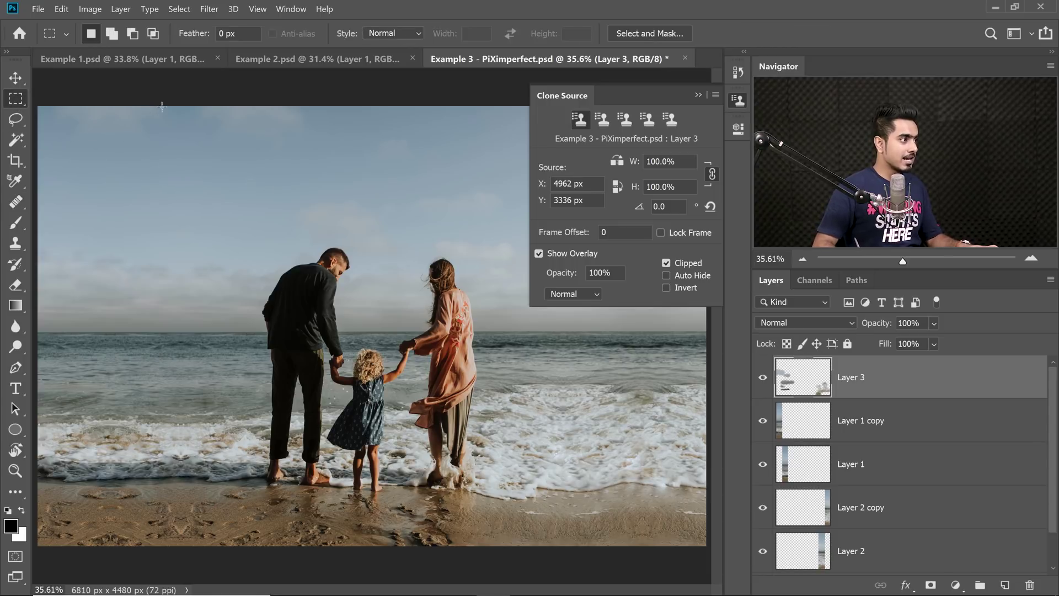
pyautogui.moveTo(161, 106); pyautogui.dragTo(252, 554)
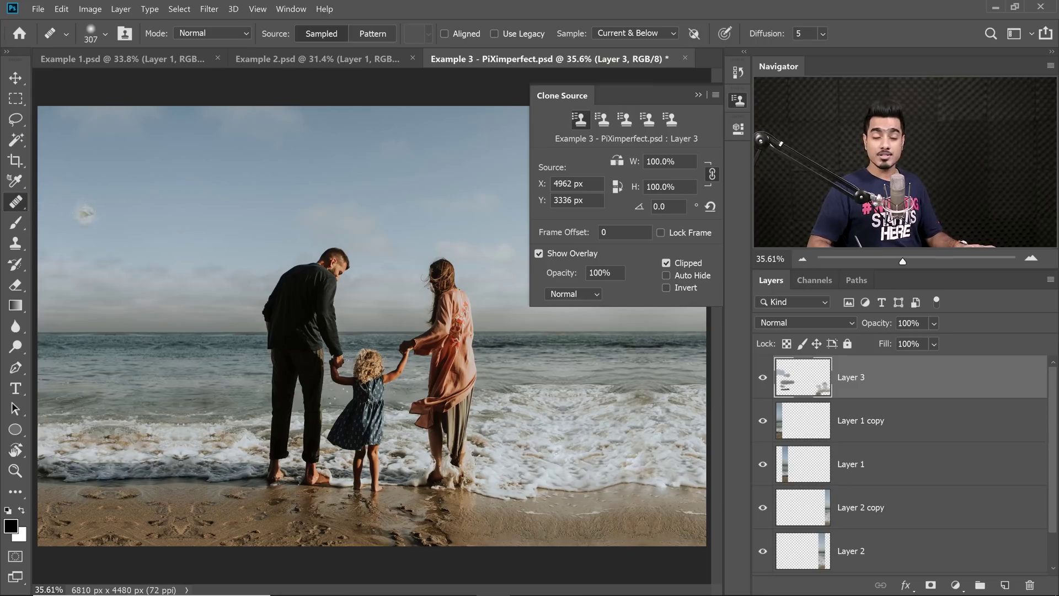
pyautogui.rightClick(19, 200)
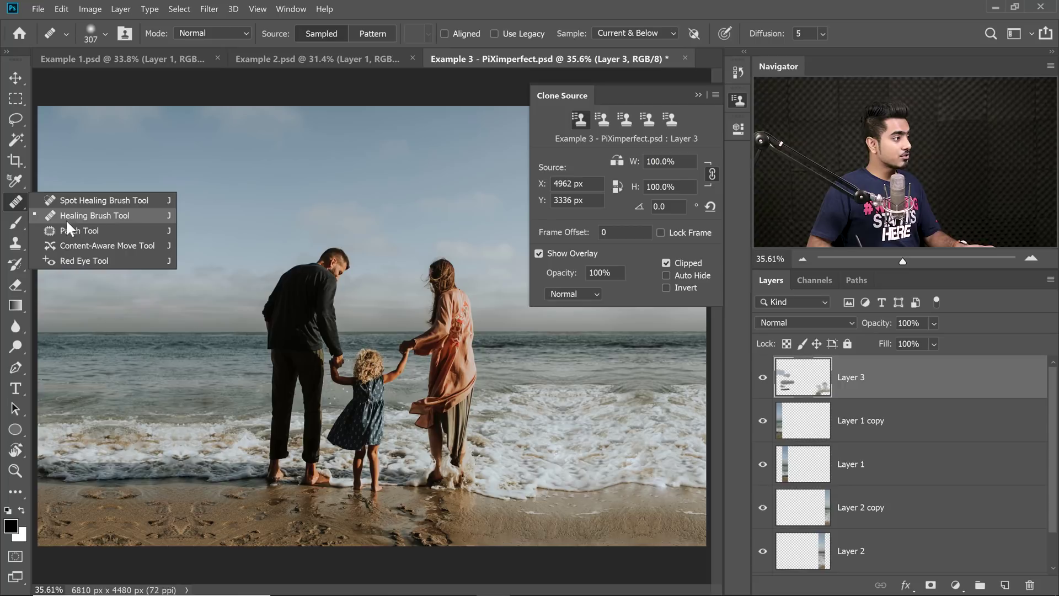
pyautogui.click(16, 244)
pyautogui.click(16, 201)
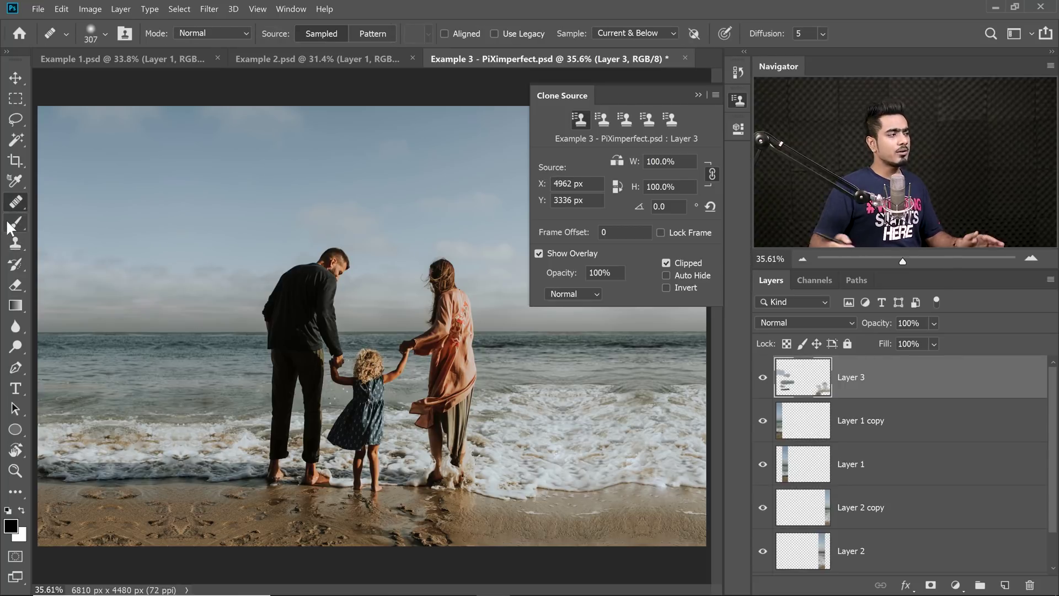